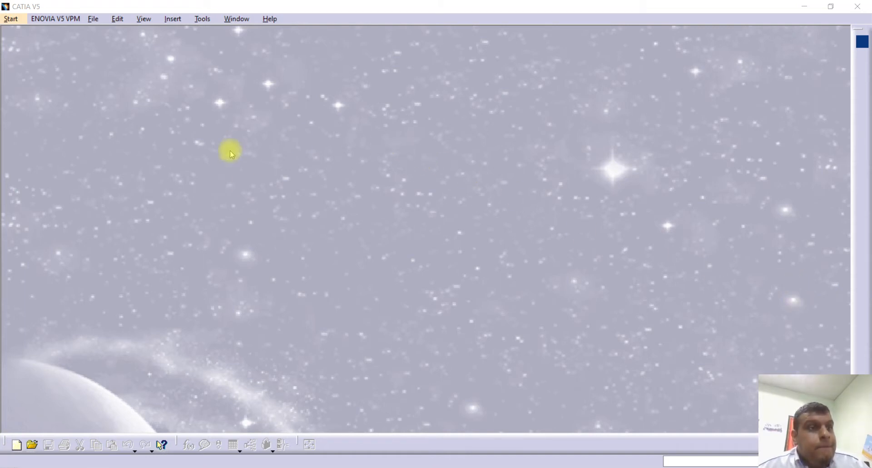
- Create a new part named "exercise 1" in the Part Design workbench
{"action": "left_click", "coordinate": [11, 18]}
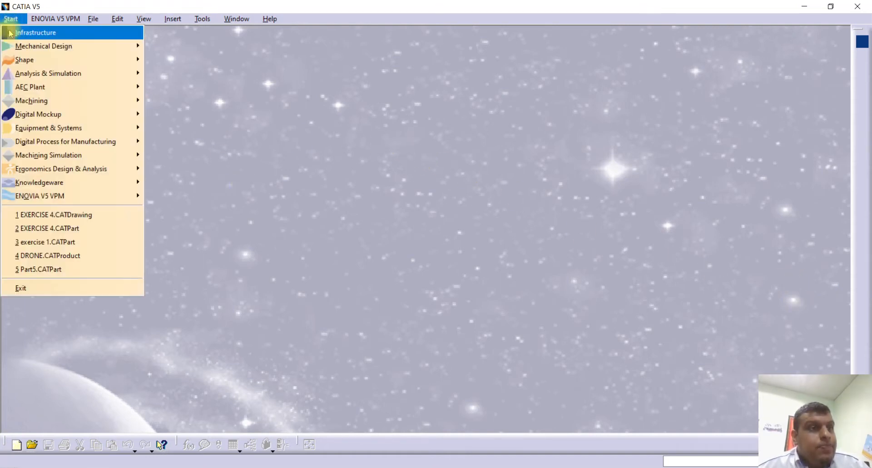
{"action": "mouse_move", "coordinate": [46, 46]}
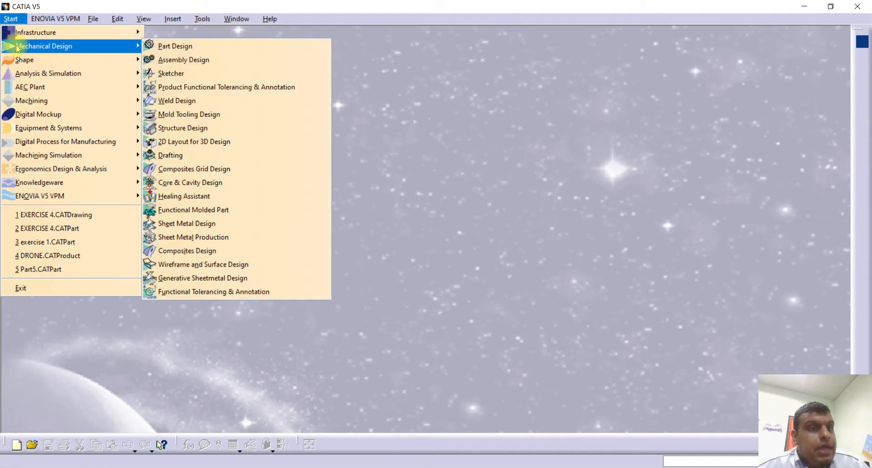
{"action": "left_click", "coordinate": [158, 47]}
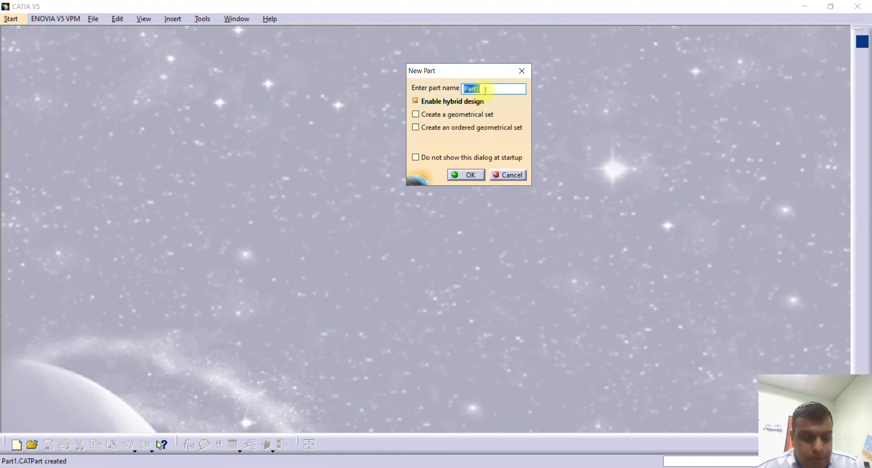
{"action": "type", "text": "exer"}
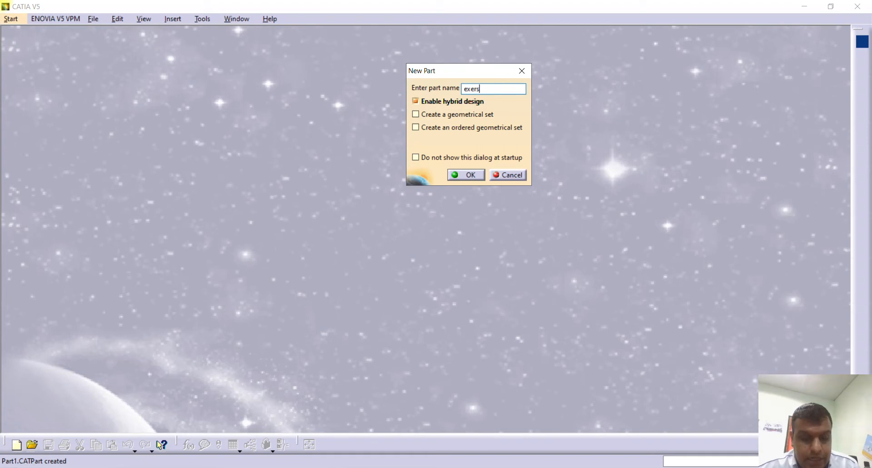
{"action": "type", "text": "cise"}
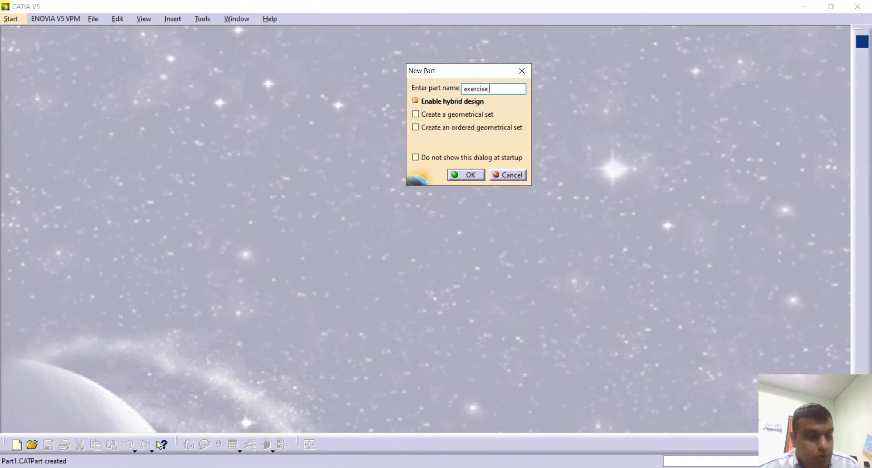
{"action": "type", "text": " 1"}
{"action": "left_click", "coordinate": [471, 174]}
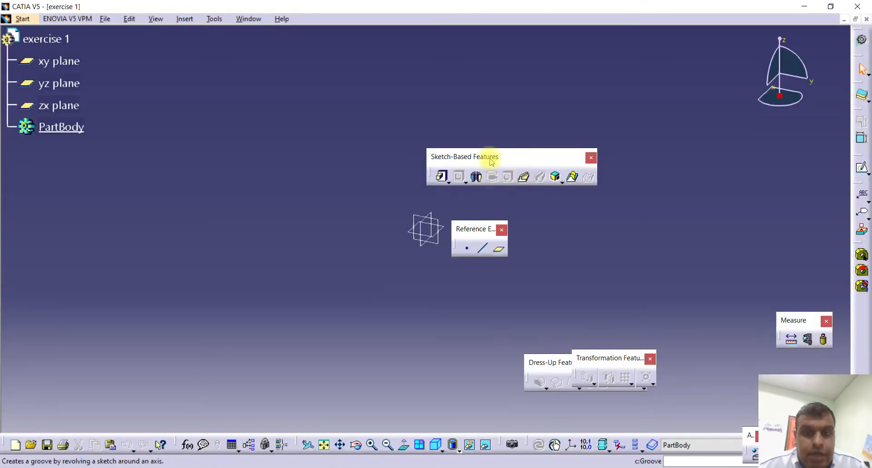
- Spread the floating Sketch-Based Features, Dress-Up Features and Reference Elements toolbars apart, clear of the part origin
{"action": "left_click_drag", "start_coordinate": [489, 157], "coordinate": [513, 110]}
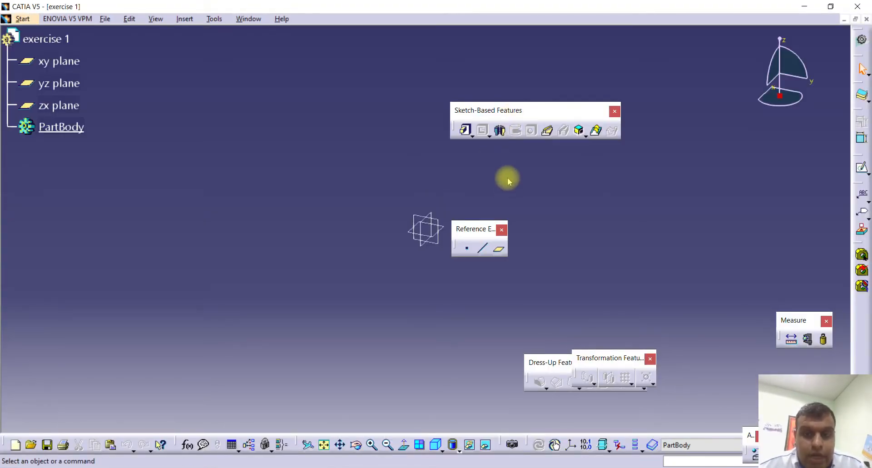
{"action": "mouse_move", "coordinate": [587, 208]}
{"action": "left_mouse_down"}
{"action": "mouse_move", "coordinate": [565, 200]}
{"action": "mouse_move", "coordinate": [579, 203]}
{"action": "left_mouse_up"}
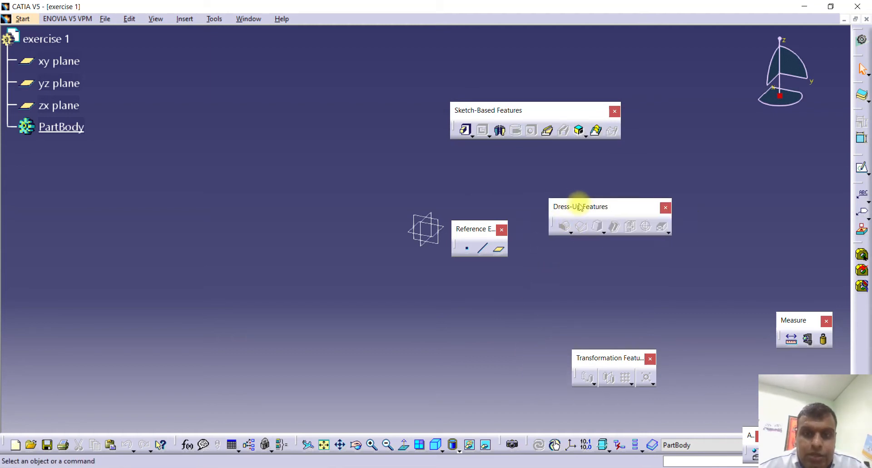
{"action": "mouse_move", "coordinate": [580, 207]}
{"action": "left_mouse_down"}
{"action": "mouse_move", "coordinate": [574, 196]}
{"action": "mouse_move", "coordinate": [613, 204]}
{"action": "mouse_move", "coordinate": [579, 200]}
{"action": "left_mouse_up"}
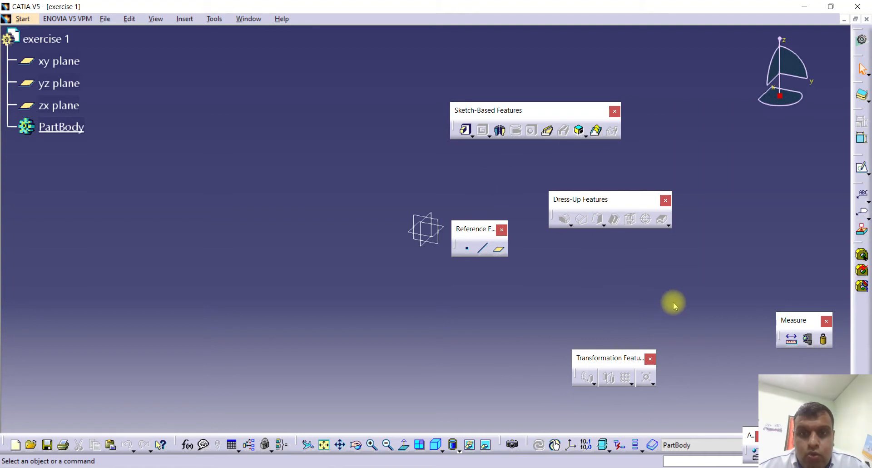
{"action": "left_click_drag", "start_coordinate": [472, 223], "coordinate": [684, 311]}
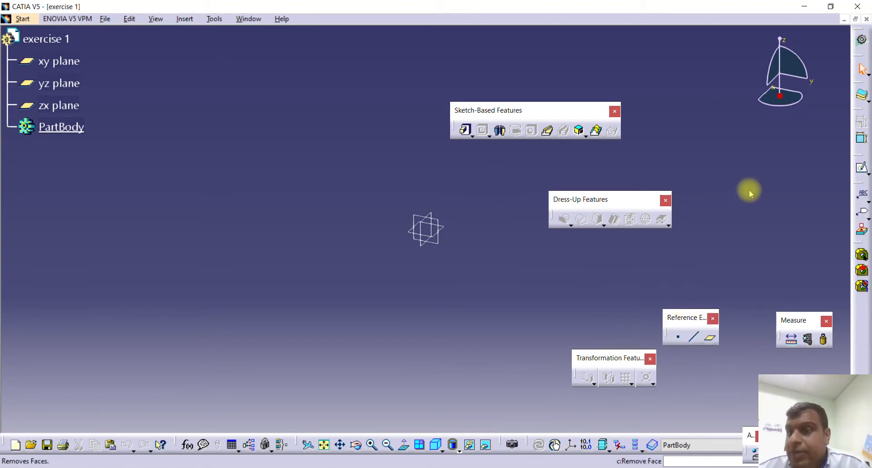
- Start a new sketch on the xy plane
{"action": "left_click", "coordinate": [860, 168]}
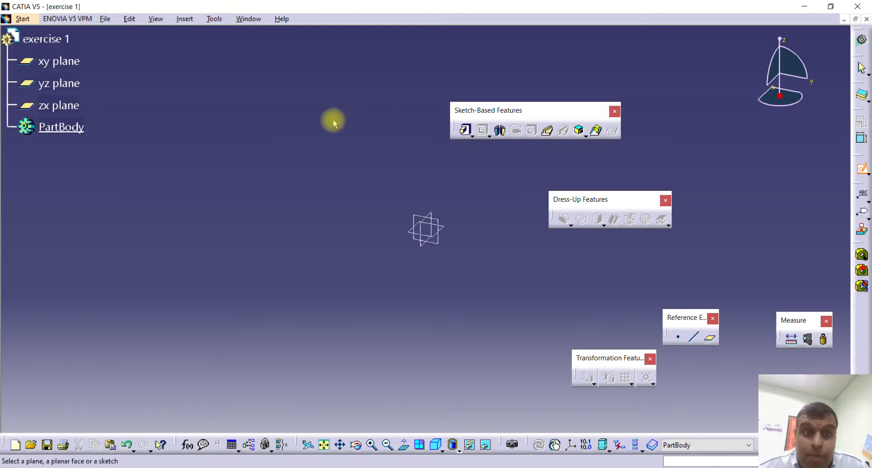
{"action": "left_click", "coordinate": [72, 63]}
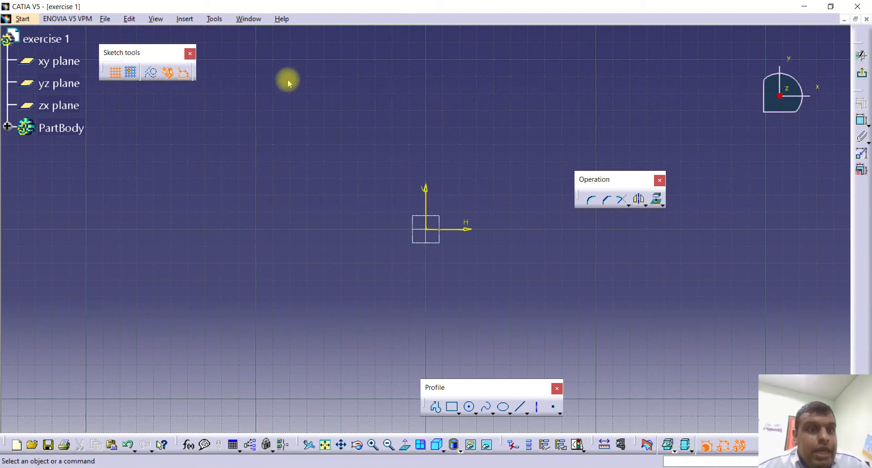
- Move the Sketch tools toolbar above the sketch origin and group the Profile and Operation toolbars beside the origin
{"action": "left_click_drag", "start_coordinate": [392, 70], "coordinate": [389, 72]}
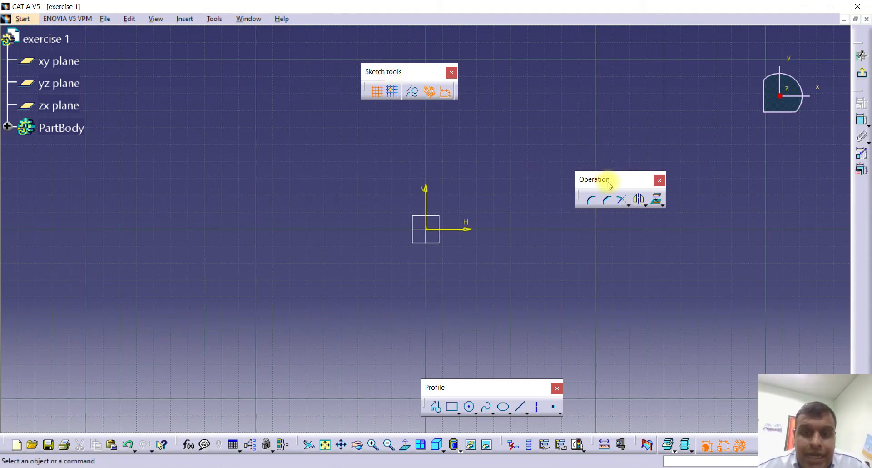
{"action": "left_click_drag", "start_coordinate": [487, 191], "coordinate": [482, 189]}
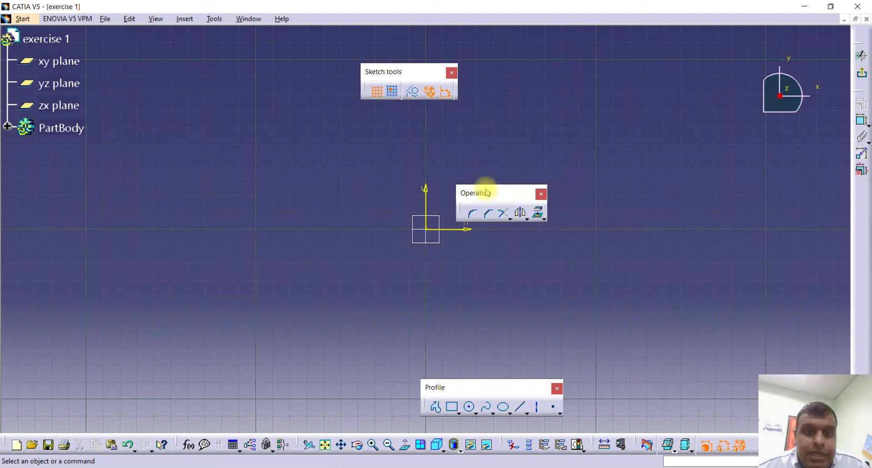
{"action": "left_click", "coordinate": [474, 403]}
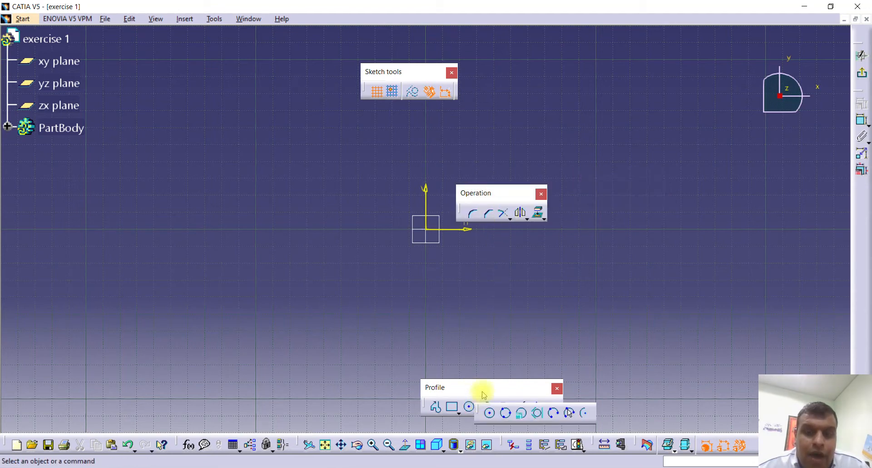
{"action": "left_click_drag", "start_coordinate": [570, 176], "coordinate": [497, 150]}
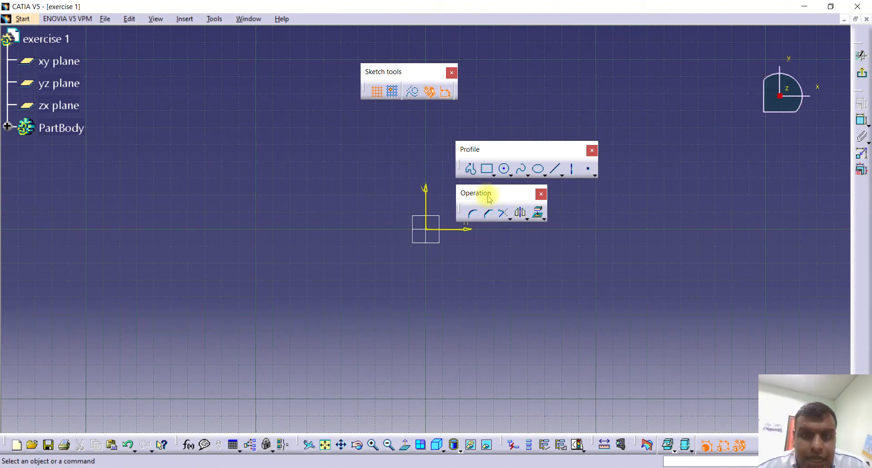
{"action": "left_click_drag", "start_coordinate": [486, 199], "coordinate": [491, 208]}
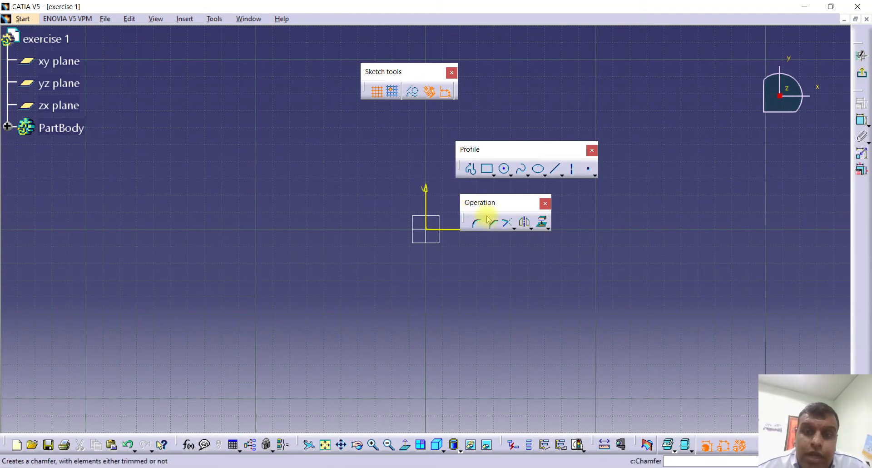
{"action": "left_click", "coordinate": [507, 222]}
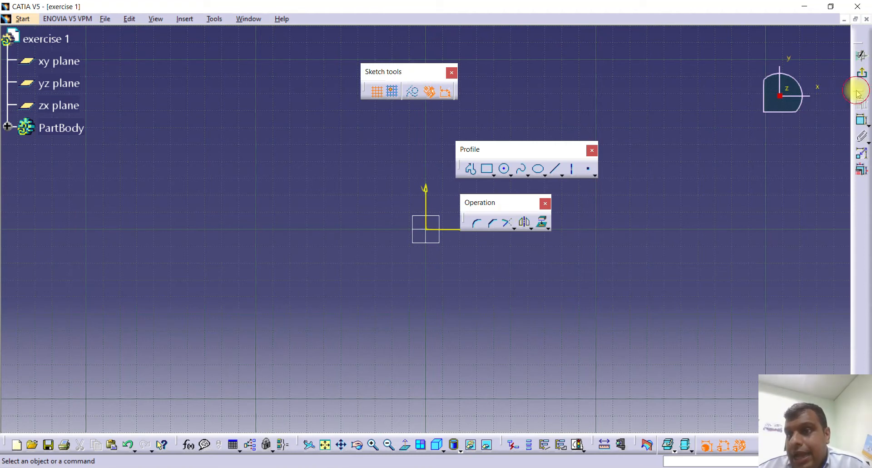
- Undock the Constraint and Workbench toolbars and float them over the sketch area
{"action": "left_click_drag", "start_coordinate": [698, 262], "coordinate": [593, 310]}
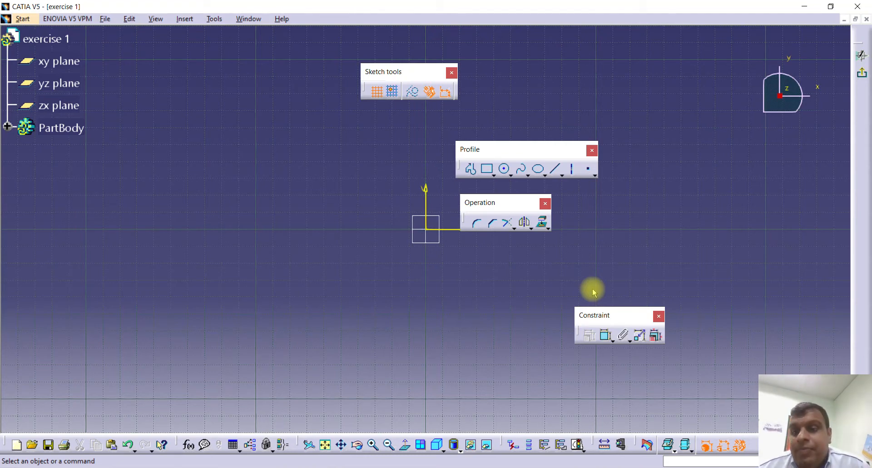
{"action": "left_click", "coordinate": [858, 44]}
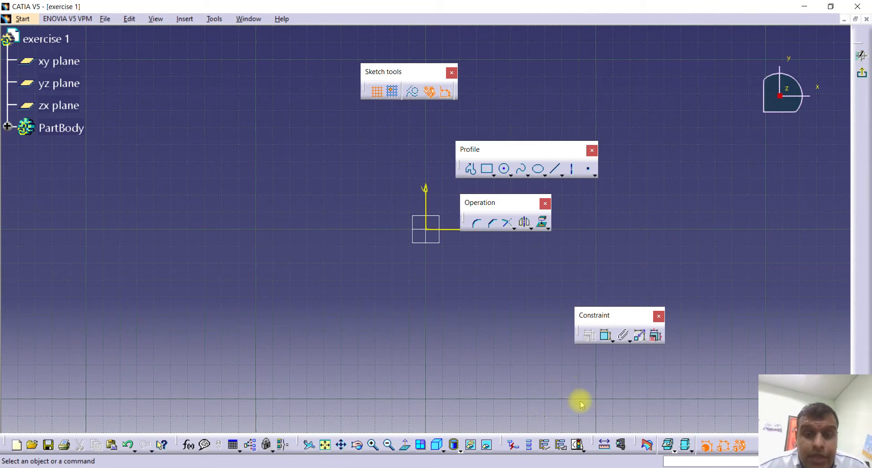
{"action": "left_click_drag", "start_coordinate": [580, 402], "coordinate": [580, 402]}
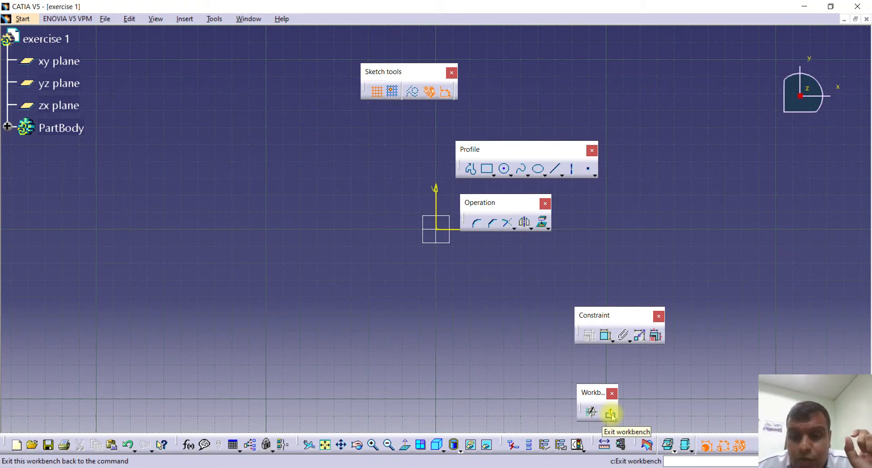
- Hide and redisplay the sketch grid, and try the Snap to Point option
{"action": "left_click", "coordinate": [376, 92]}
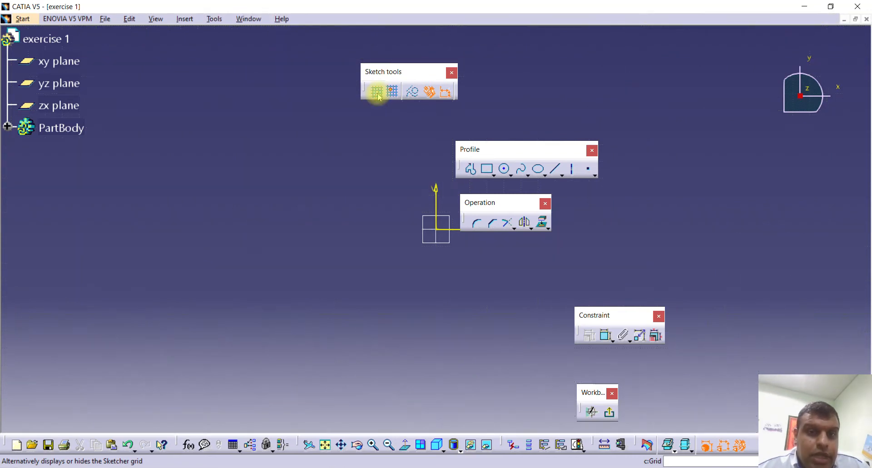
{"action": "left_click", "coordinate": [377, 93]}
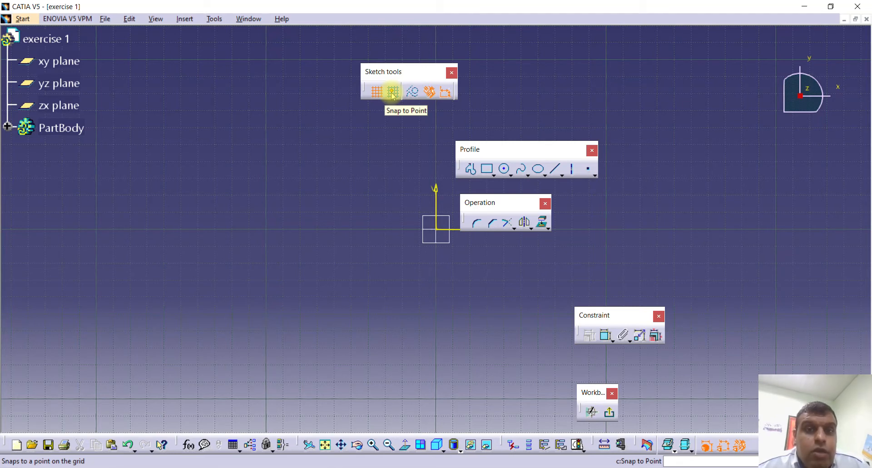
{"action": "left_click", "coordinate": [393, 94]}
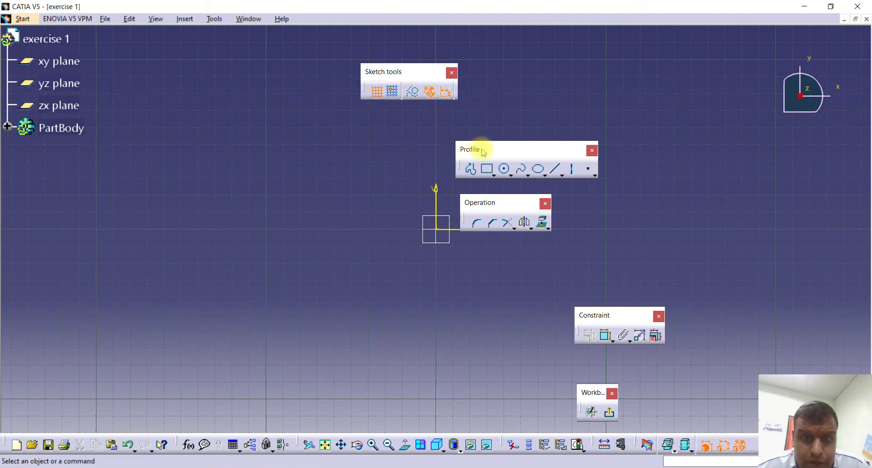
- Draw a closed five-sided profile around the sketch origin with vertical sides, a horizontal base and a slanted upper-left edge
{"action": "mouse_move", "coordinate": [344, 139]}
{"action": "middle_mouse_down"}
{"action": "mouse_move", "coordinate": [301, 157]}
{"action": "mouse_move", "coordinate": [297, 175]}
{"action": "mouse_move", "coordinate": [318, 179]}
{"action": "mouse_move", "coordinate": [253, 181]}
{"action": "middle_mouse_up"}
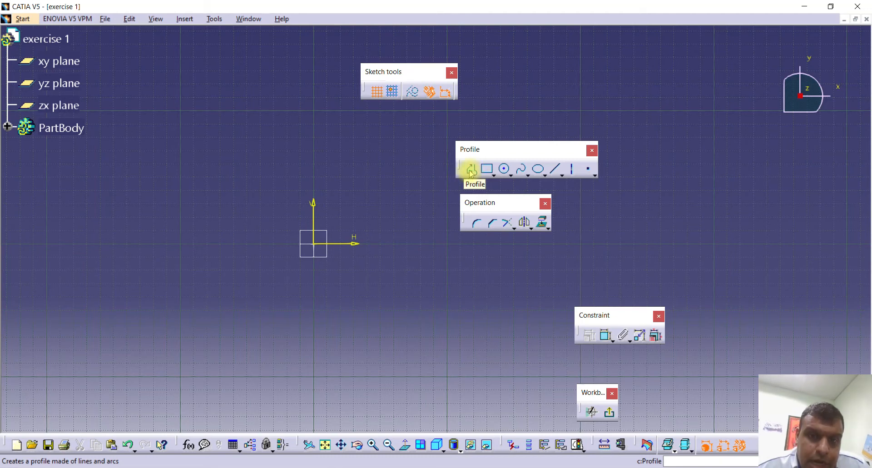
{"action": "left_click", "coordinate": [471, 172]}
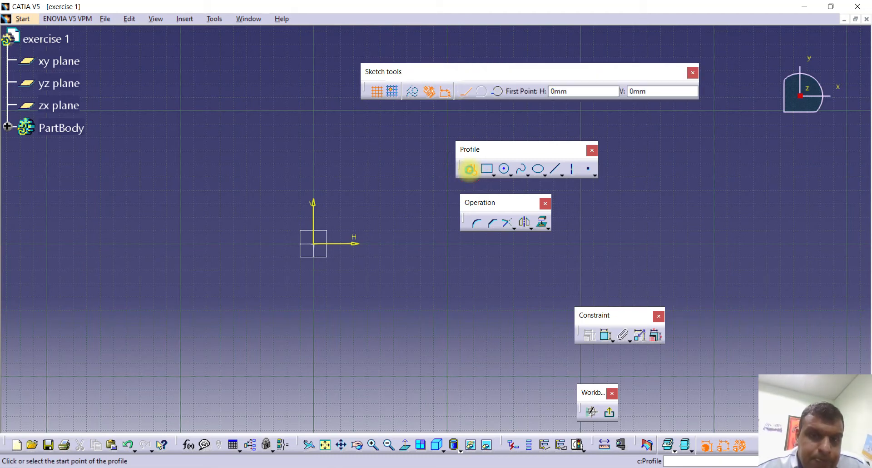
{"action": "left_click", "coordinate": [180, 243]}
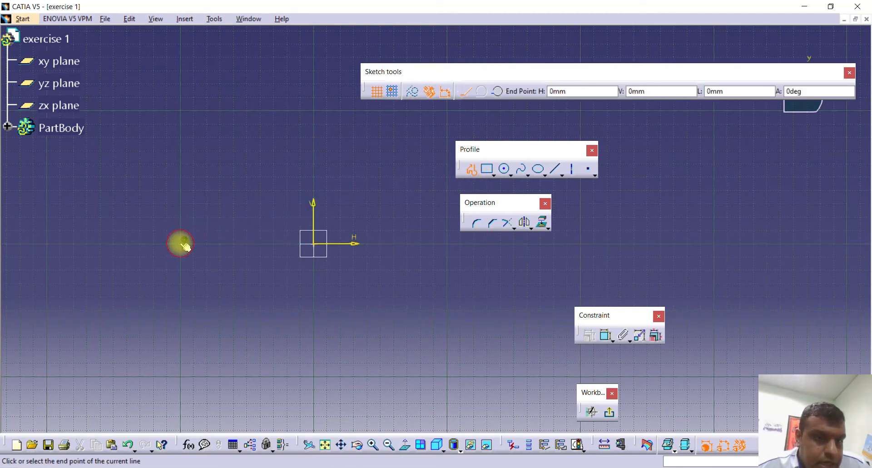
{"action": "left_click", "coordinate": [180, 308]}
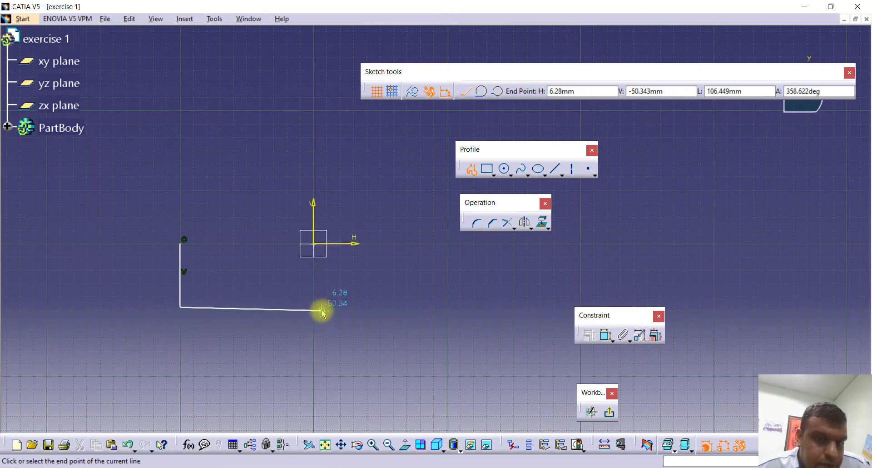
{"action": "left_click", "coordinate": [417, 307]}
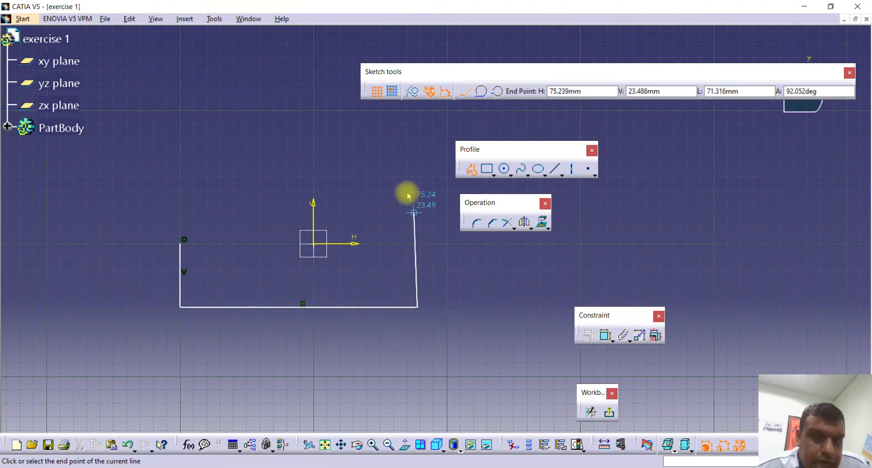
{"action": "left_click", "coordinate": [417, 150]}
{"action": "left_click", "coordinate": [259, 146]}
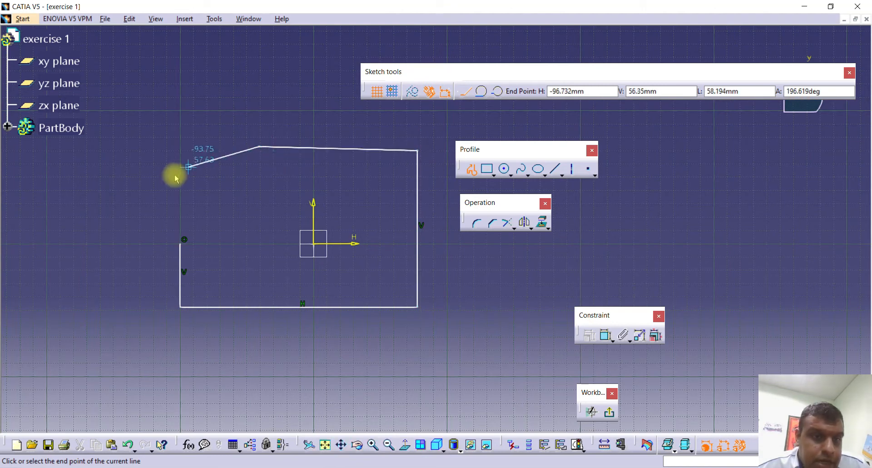
{"action": "left_click", "coordinate": [180, 239]}
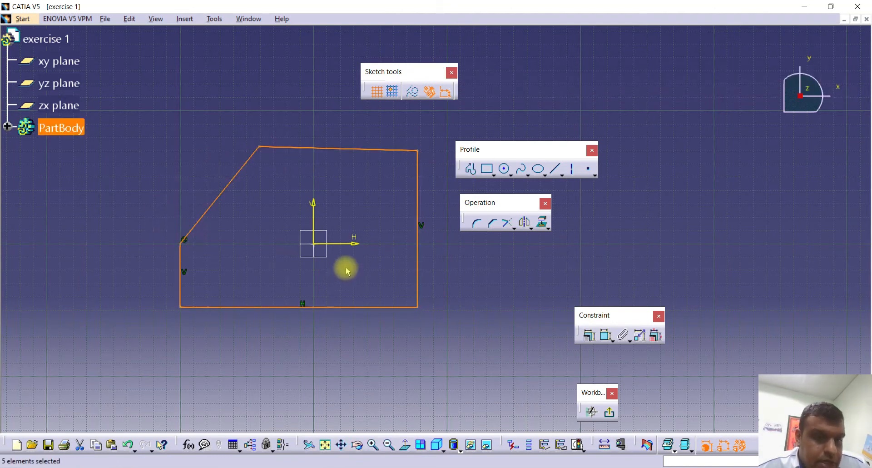
{"action": "left_click", "coordinate": [277, 233]}
- Draw a two-point rectangle above the five-sided profile
{"action": "middle_click_drag", "start_coordinate": [277, 233], "coordinate": [336, 240]}
{"action": "middle_click_drag", "start_coordinate": [395, 223], "coordinate": [330, 237]}
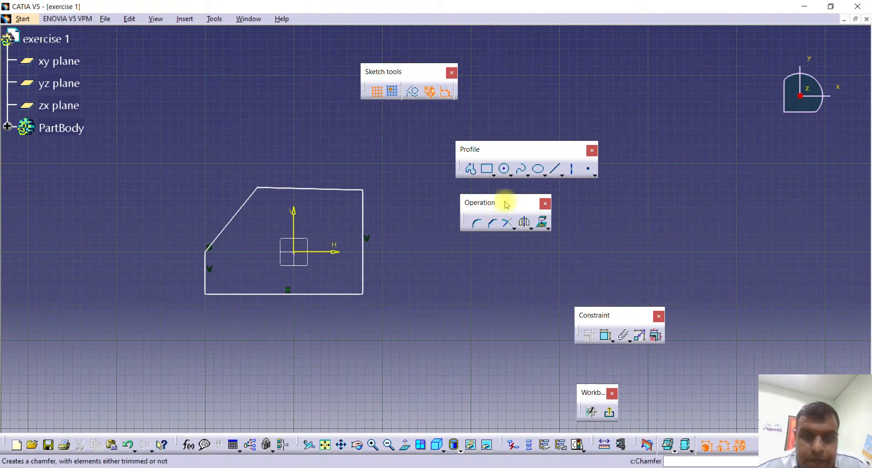
{"action": "left_click", "coordinate": [494, 175]}
{"action": "left_click", "coordinate": [487, 169]}
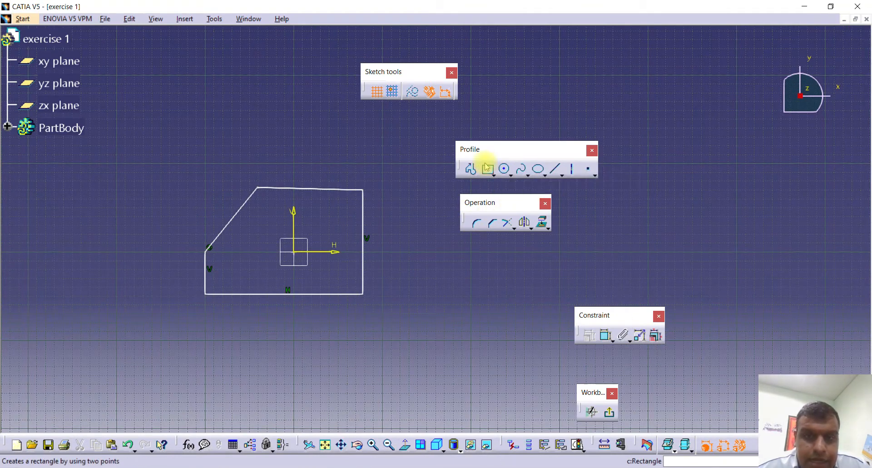
{"action": "left_click", "coordinate": [205, 59]}
{"action": "left_click", "coordinate": [348, 129]}
{"action": "mouse_move", "coordinate": [286, 156]}
{"action": "middle_mouse_down"}
{"action": "mouse_move", "coordinate": [233, 221]}
{"action": "mouse_move", "coordinate": [241, 240]}
{"action": "middle_mouse_up"}
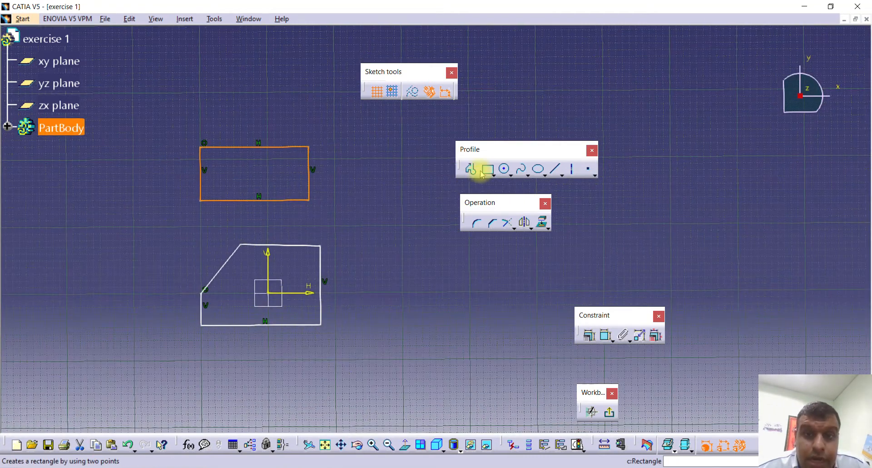
- Draw a circle to the right of the rectangle
{"action": "left_click", "coordinate": [505, 169]}
{"action": "left_click", "coordinate": [368, 199]}
{"action": "left_click", "coordinate": [386, 180]}
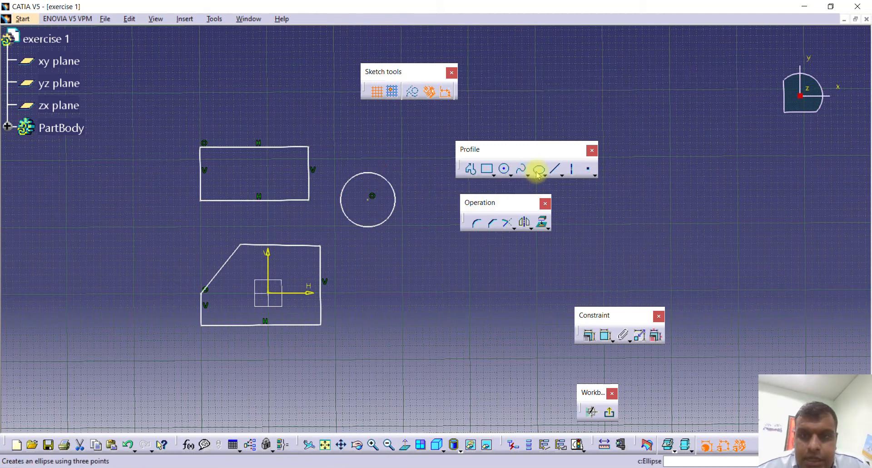
- Draw an open four-point spline to the right of the five-sided profile
{"action": "left_click", "coordinate": [521, 169]}
{"action": "left_click", "coordinate": [369, 299]}
{"action": "left_click", "coordinate": [409, 277]}
{"action": "left_click", "coordinate": [460, 298]}
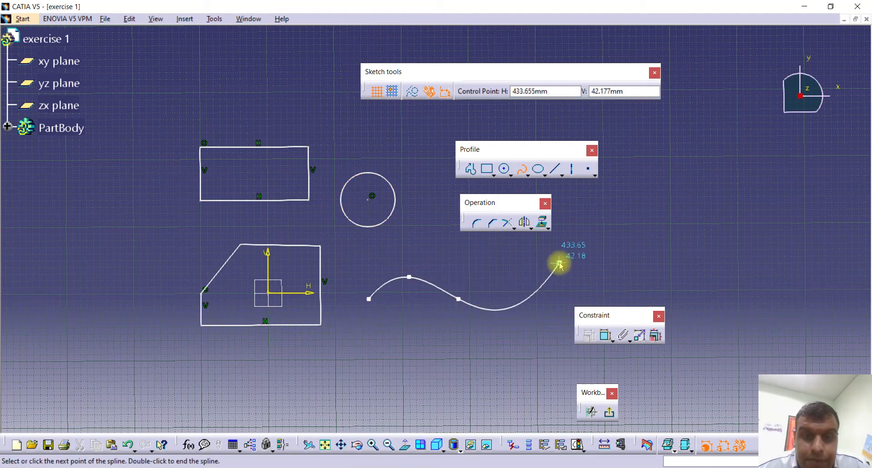
{"action": "double_click", "coordinate": [560, 269]}
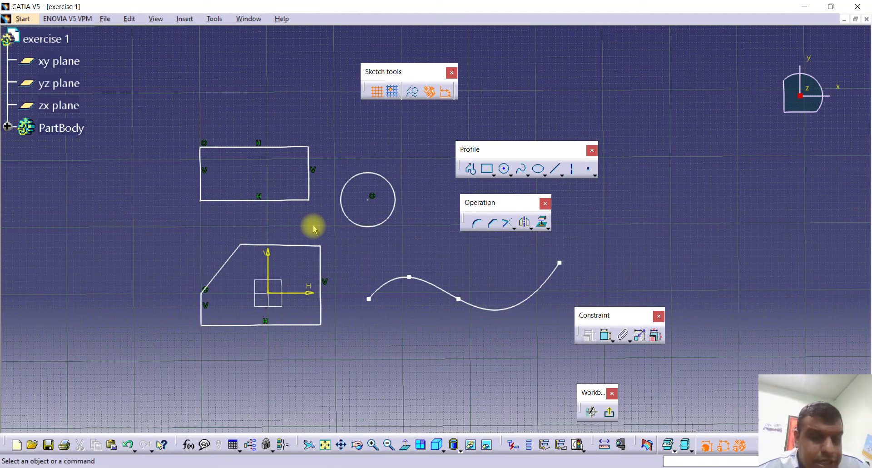
- Delete all the drawn shapes from the sketch: profile, rectangle, circle and spline
{"action": "mouse_move", "coordinate": [383, 201]}
{"action": "middle_mouse_down"}
{"action": "mouse_move", "coordinate": [431, 336]}
{"action": "mouse_move", "coordinate": [376, 339]}
{"action": "middle_mouse_up"}
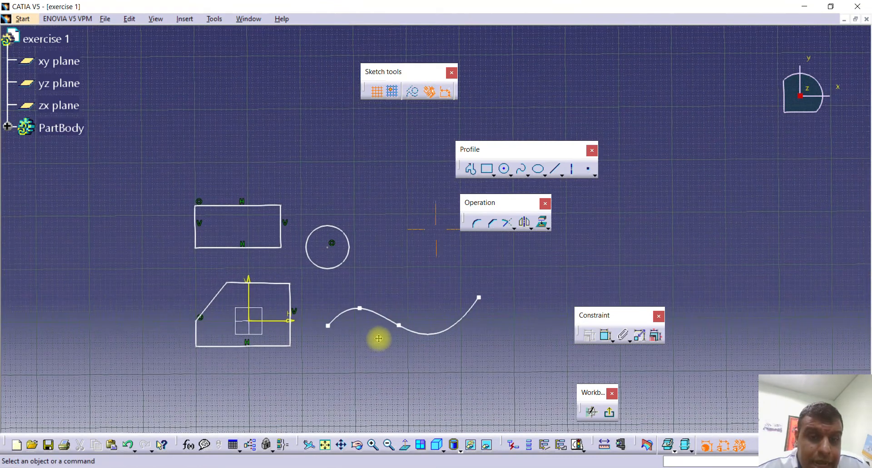
{"action": "mouse_move", "coordinate": [139, 147]}
{"action": "left_mouse_down"}
{"action": "mouse_move", "coordinate": [203, 241]}
{"action": "mouse_move", "coordinate": [407, 323]}
{"action": "left_mouse_up"}
{"action": "left_click_drag", "start_coordinate": [486, 378], "coordinate": [515, 390]}
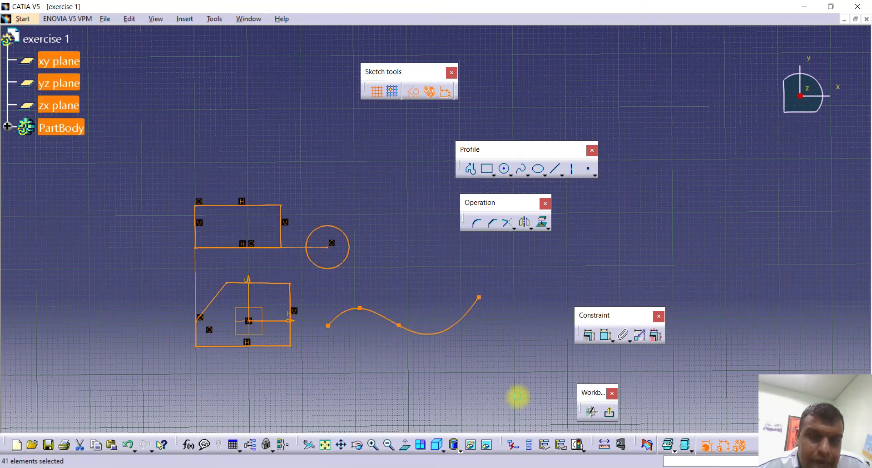
{"action": "key", "text": "Delete"}
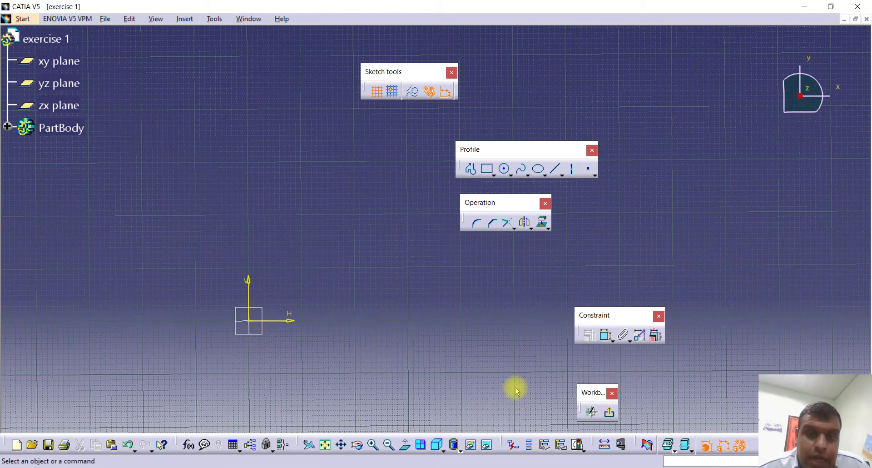
- Draw a two-point rectangle enclosing the sketch origin
{"action": "mouse_move", "coordinate": [387, 219]}
{"action": "middle_mouse_down"}
{"action": "mouse_move", "coordinate": [346, 236]}
{"action": "mouse_move", "coordinate": [411, 294]}
{"action": "mouse_move", "coordinate": [411, 205]}
{"action": "mouse_move", "coordinate": [448, 250]}
{"action": "middle_mouse_up"}
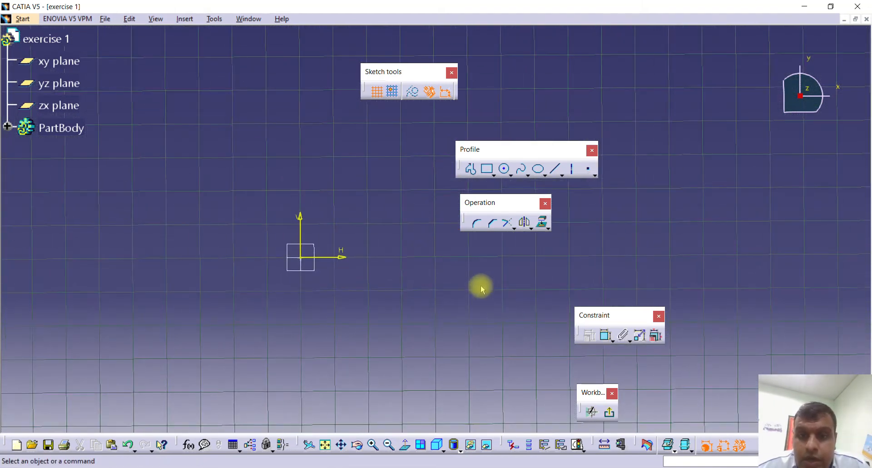
{"action": "left_click", "coordinate": [471, 169]}
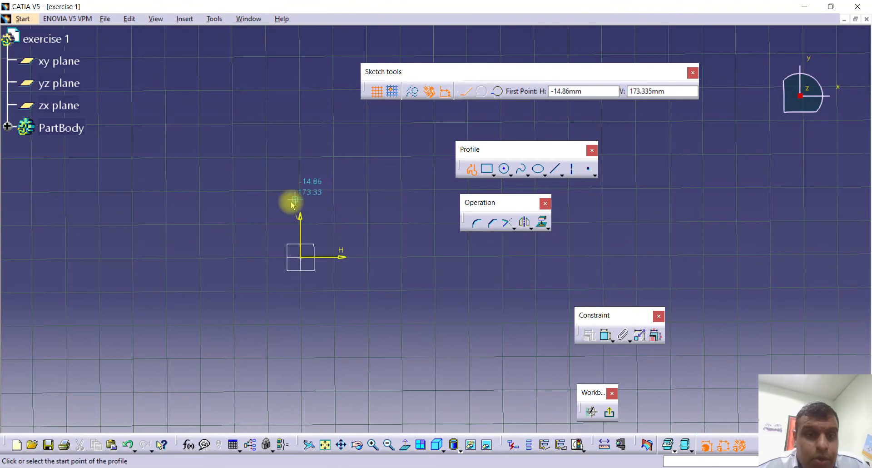
{"action": "left_click", "coordinate": [487, 170]}
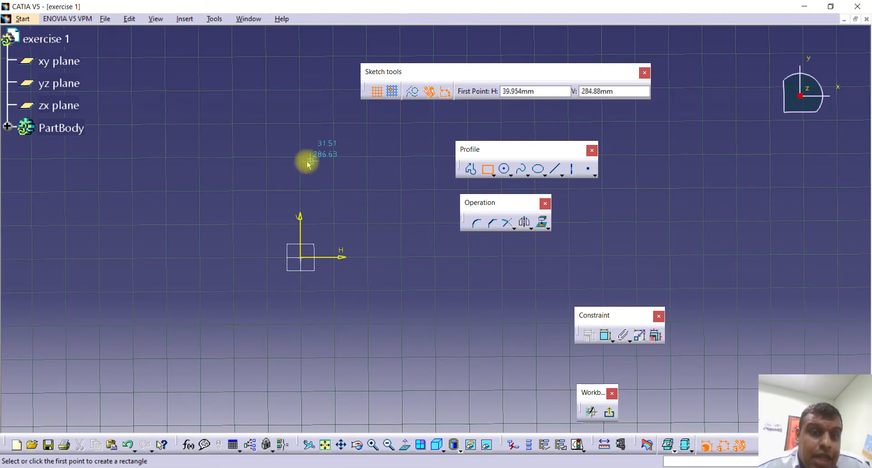
{"action": "left_click", "coordinate": [245, 191]}
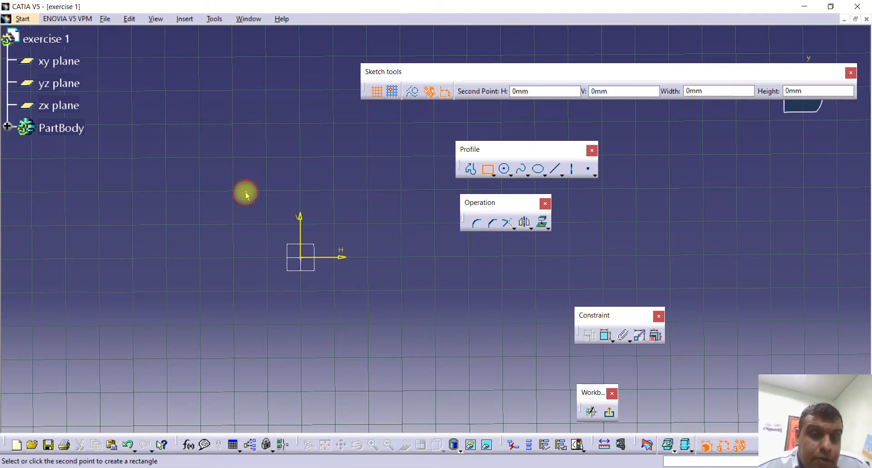
{"action": "left_click", "coordinate": [367, 303]}
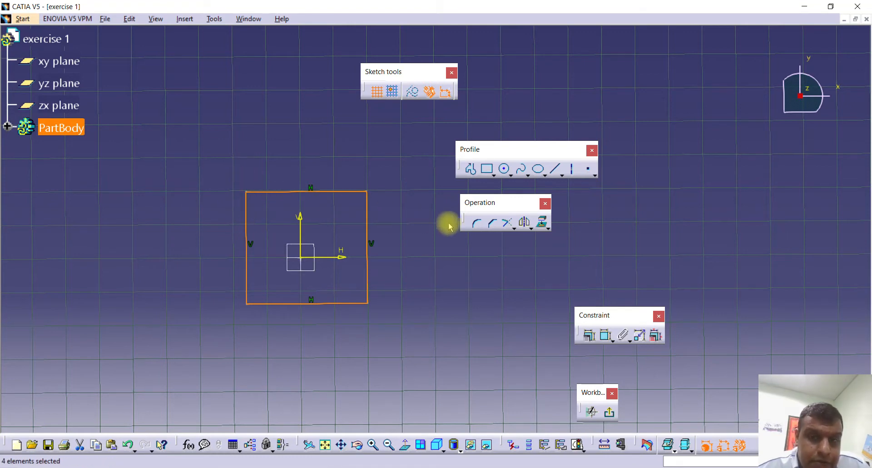
- Round the rectangle's upper-left corner with a radius of about 91 mm
{"action": "left_click", "coordinate": [472, 224]}
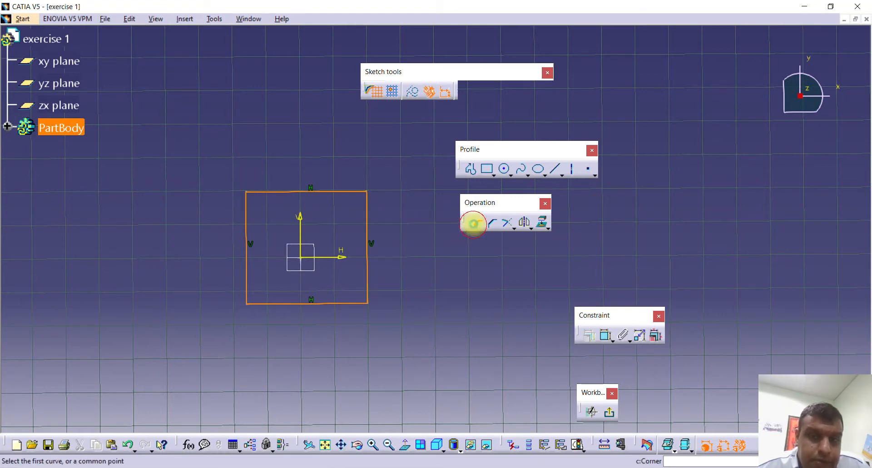
{"action": "left_click", "coordinate": [261, 191]}
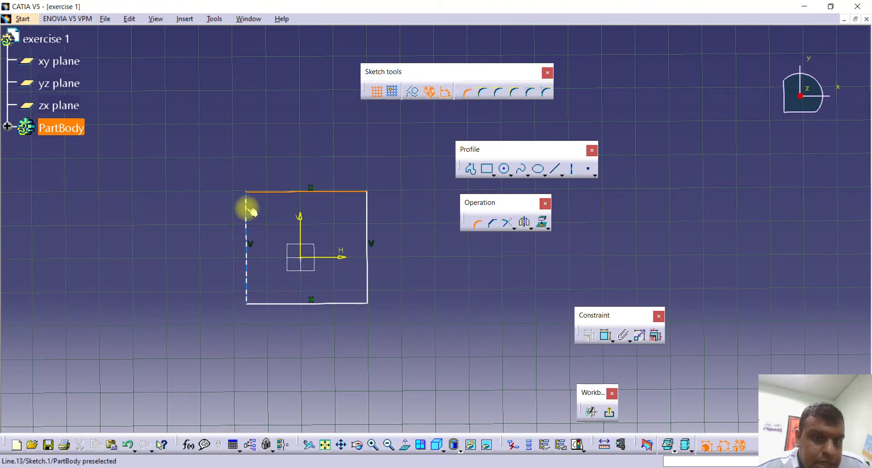
{"action": "left_click", "coordinate": [247, 205]}
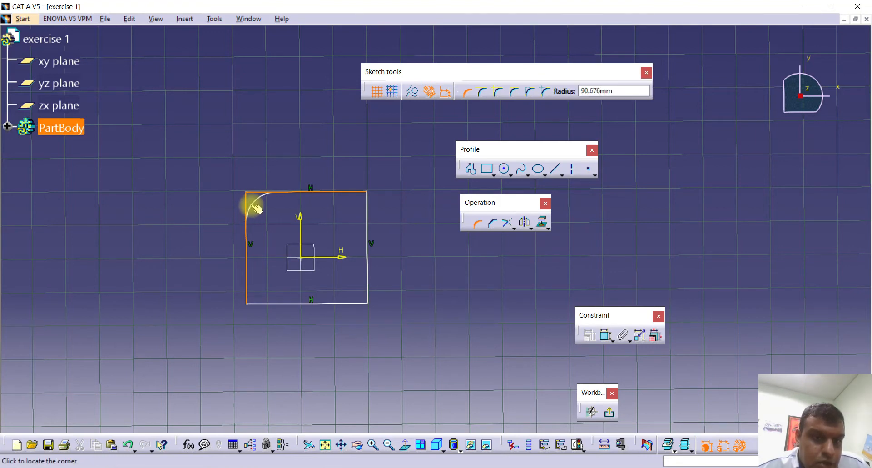
{"action": "left_click", "coordinate": [251, 205]}
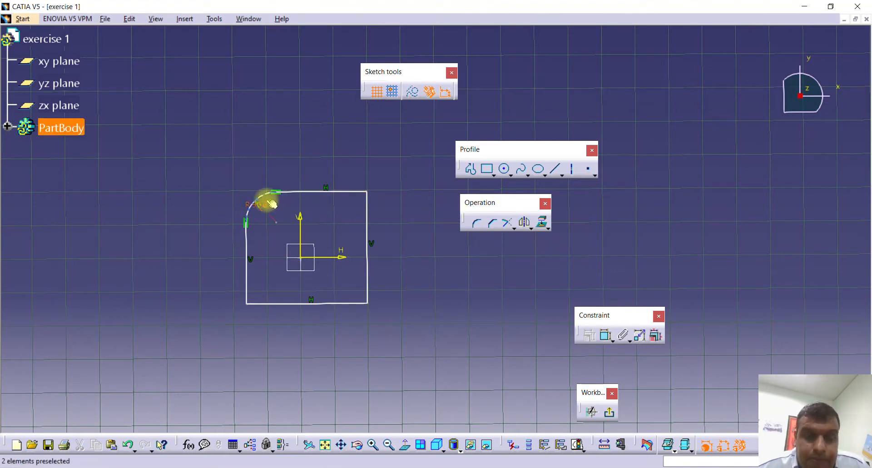
- Chamfer the rectangle's upper-right corner at 45° with a length of 20 mm
{"action": "left_click", "coordinate": [494, 224]}
{"action": "left_click", "coordinate": [351, 191]}
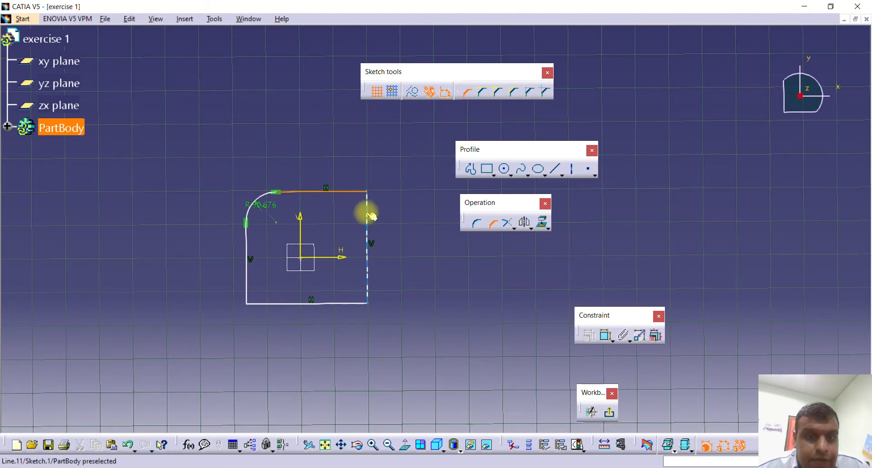
{"action": "left_click", "coordinate": [368, 214]}
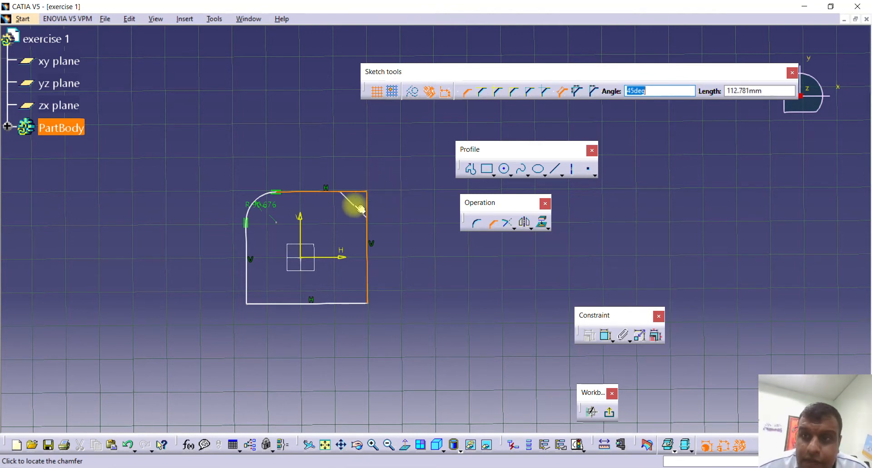
{"action": "key", "text": "Tab"}
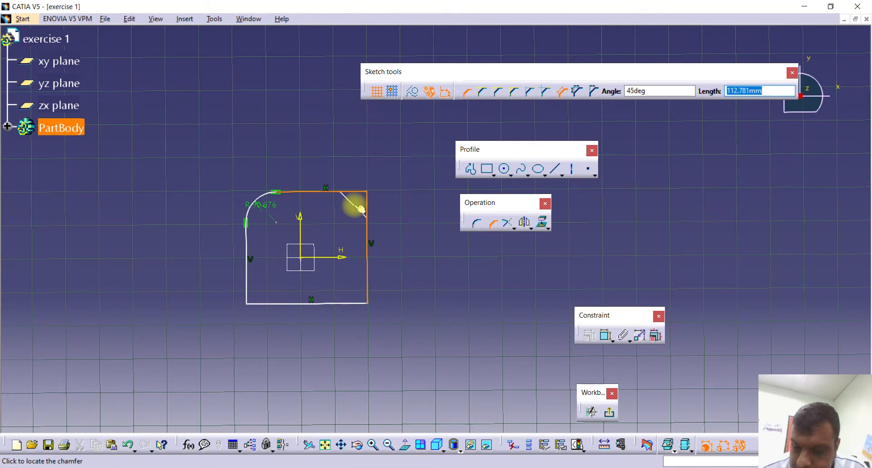
{"action": "type", "text": "20"}
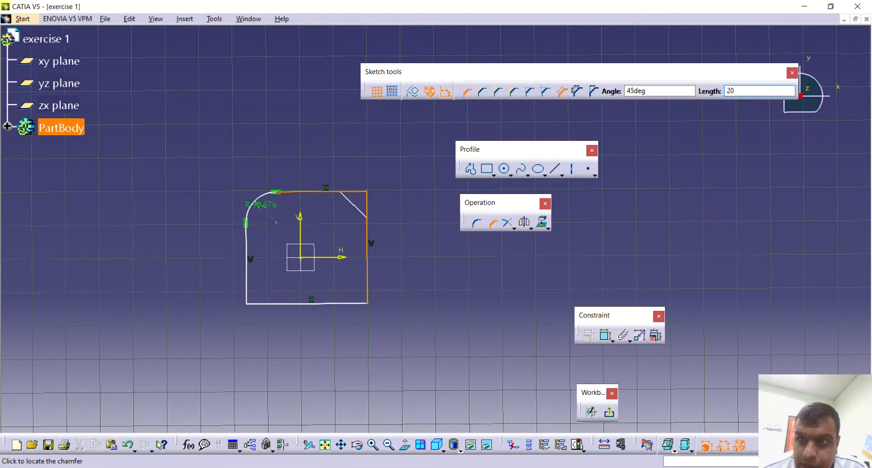
{"action": "left_click", "coordinate": [354, 205]}
- Draw a circle centred on the rectangle's right vertical edge, level with the horizontal axis
{"action": "scroll", "coordinate": [336, 222], "scroll_direction": "down", "scroll_amount": 1}
{"action": "mouse_move", "coordinate": [337, 222]}
{"action": "middle_mouse_down"}
{"action": "mouse_move", "coordinate": [292, 264]}
{"action": "mouse_move", "coordinate": [358, 197]}
{"action": "middle_mouse_up"}
{"action": "middle_click_drag", "start_coordinate": [182, 285], "coordinate": [289, 245]}
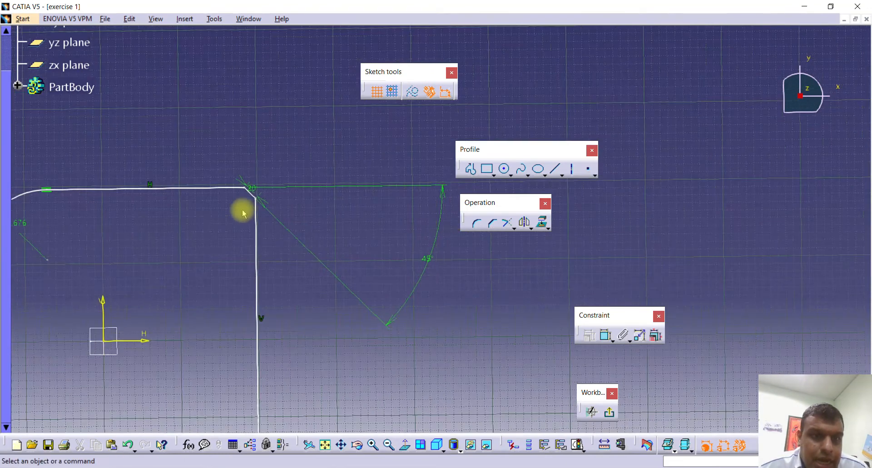
{"action": "mouse_move", "coordinate": [275, 225]}
{"action": "middle_mouse_down"}
{"action": "mouse_move", "coordinate": [346, 214]}
{"action": "mouse_move", "coordinate": [321, 255]}
{"action": "middle_mouse_up"}
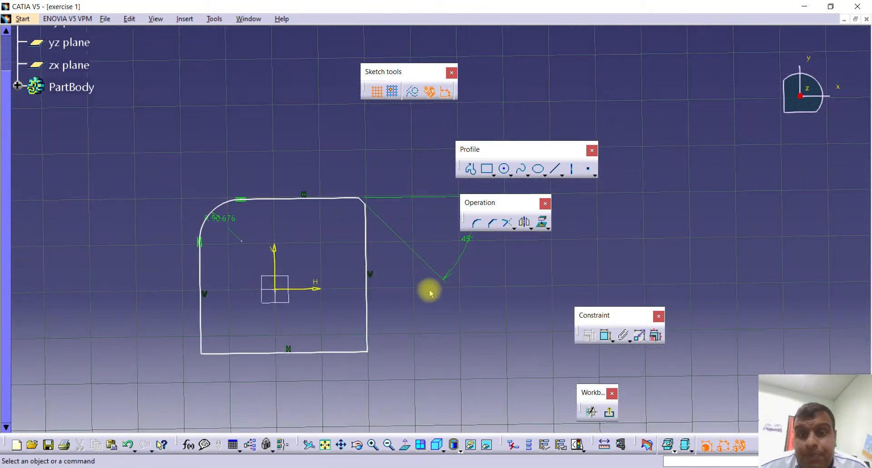
{"action": "mouse_move", "coordinate": [417, 281]}
{"action": "middle_mouse_down"}
{"action": "mouse_move", "coordinate": [335, 254]}
{"action": "mouse_move", "coordinate": [334, 270]}
{"action": "mouse_move", "coordinate": [369, 281]}
{"action": "middle_mouse_up"}
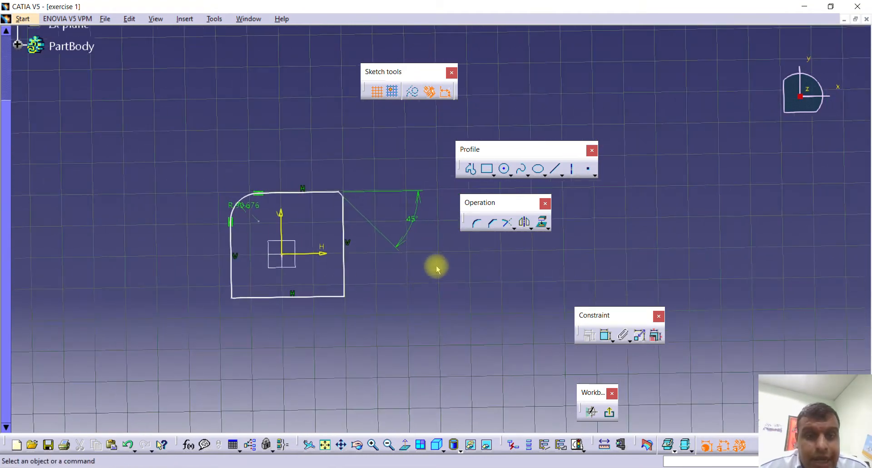
{"action": "middle_click_drag", "start_coordinate": [437, 266], "coordinate": [376, 285]}
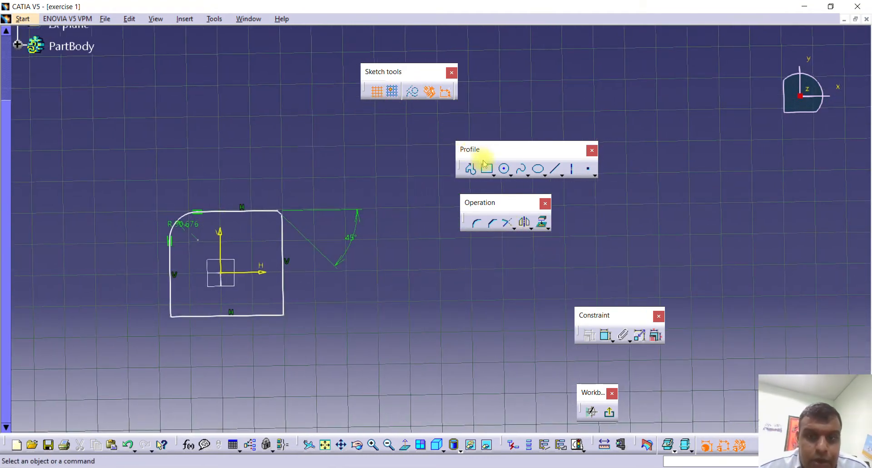
{"action": "left_click", "coordinate": [504, 169]}
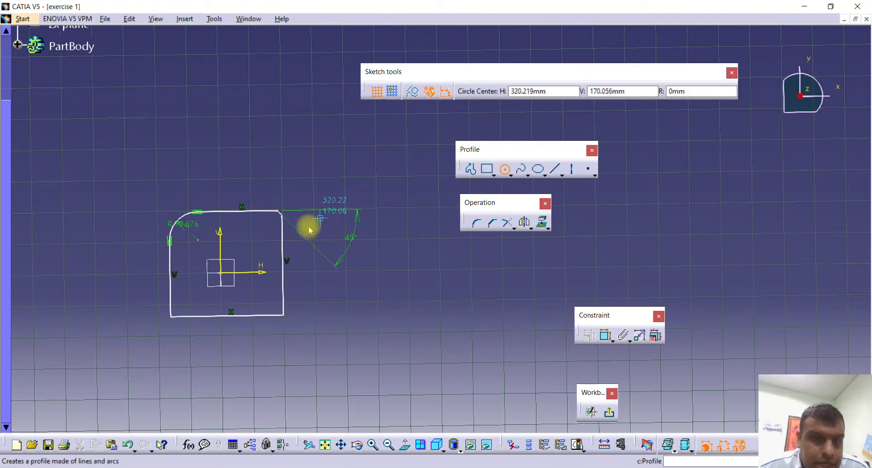
{"action": "left_click", "coordinate": [283, 272]}
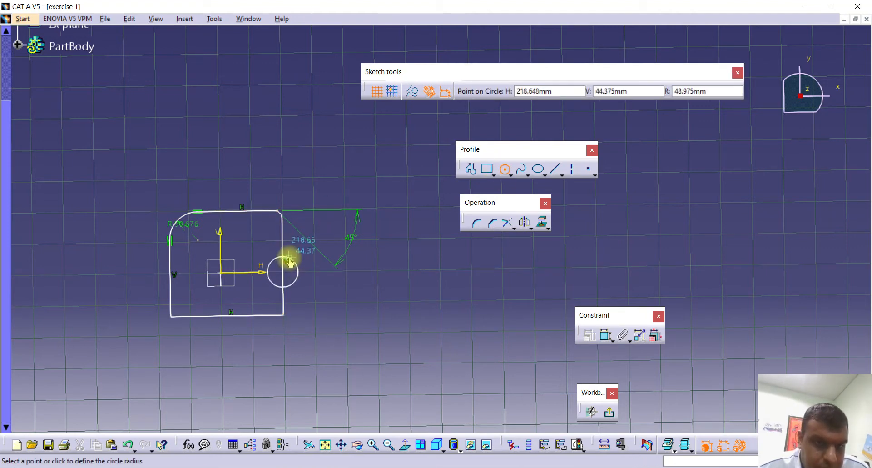
{"action": "left_click", "coordinate": [293, 249]}
{"action": "left_click", "coordinate": [362, 313]}
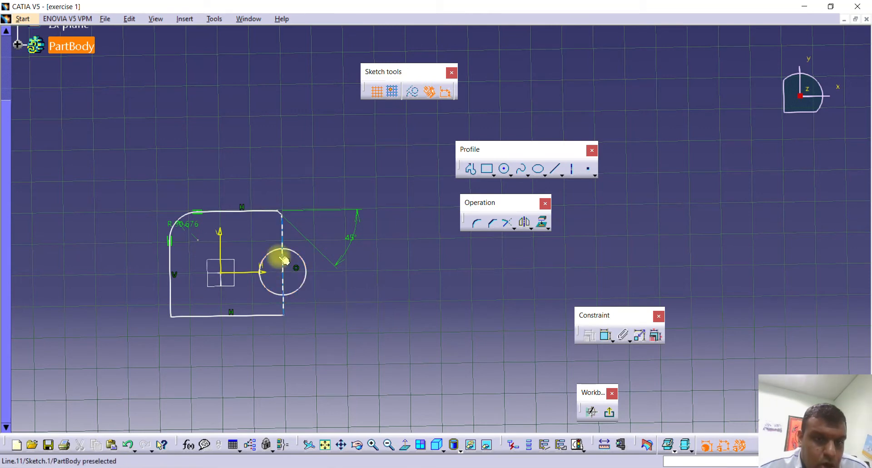
- Quick Trim the edge segment inside the circle and the circle's inner arc, leaving a semicircular bulge on the right side
{"action": "left_click", "coordinate": [514, 229]}
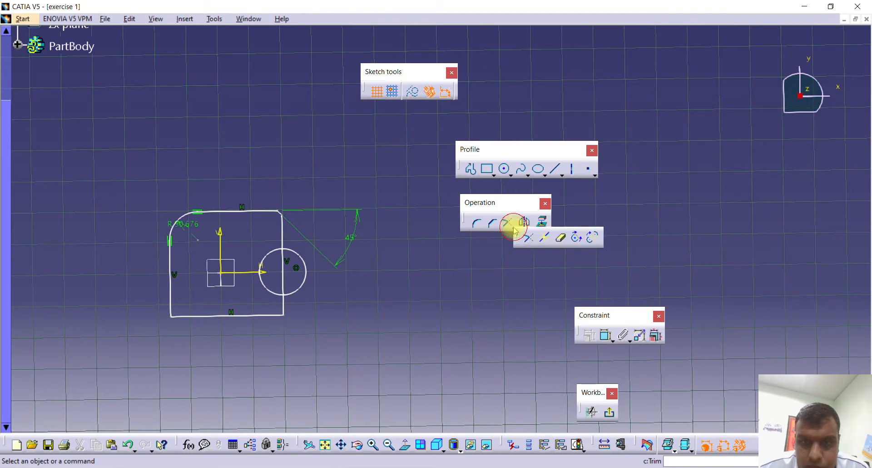
{"action": "left_click", "coordinate": [562, 240]}
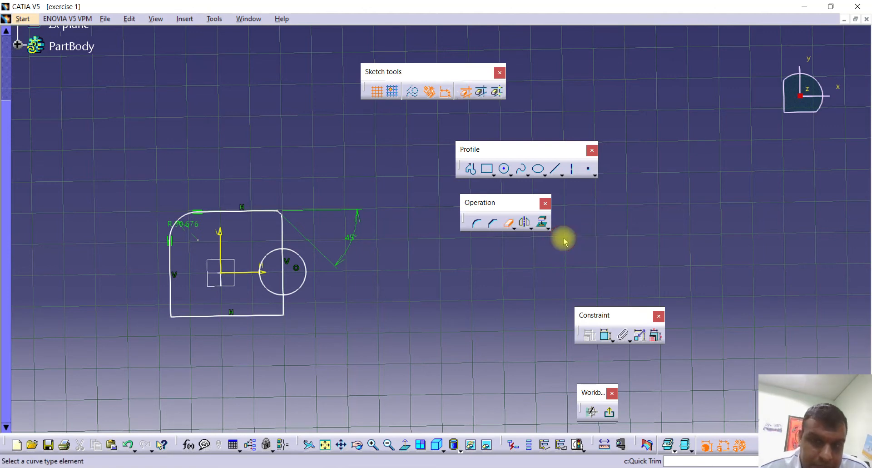
{"action": "left_click", "coordinate": [284, 273]}
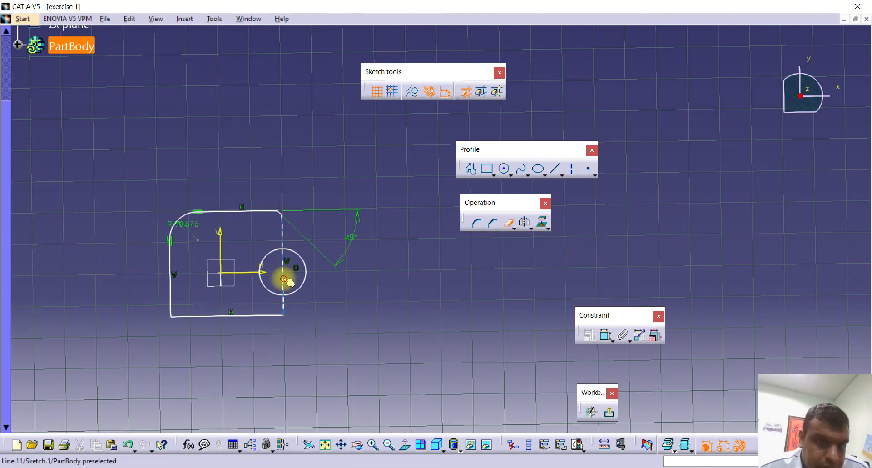
{"action": "left_click", "coordinate": [273, 258]}
{"action": "middle_click_drag", "start_coordinate": [387, 309], "coordinate": [403, 329]}
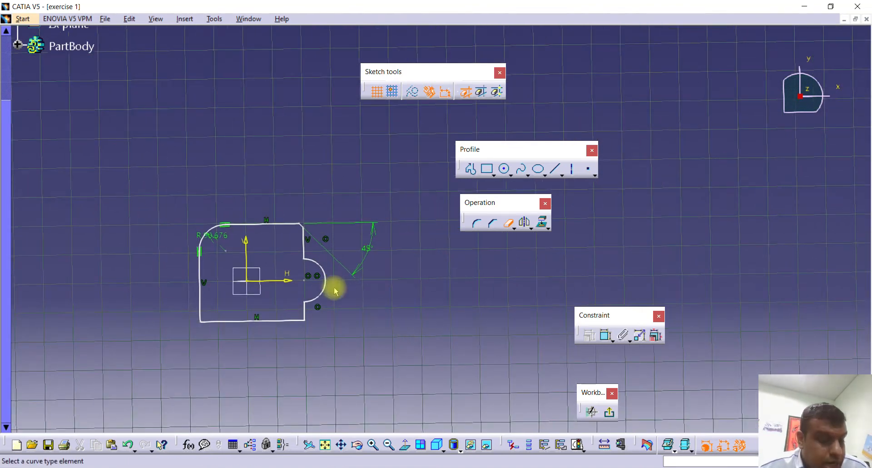
{"action": "middle_click_drag", "start_coordinate": [398, 255], "coordinate": [389, 253]}
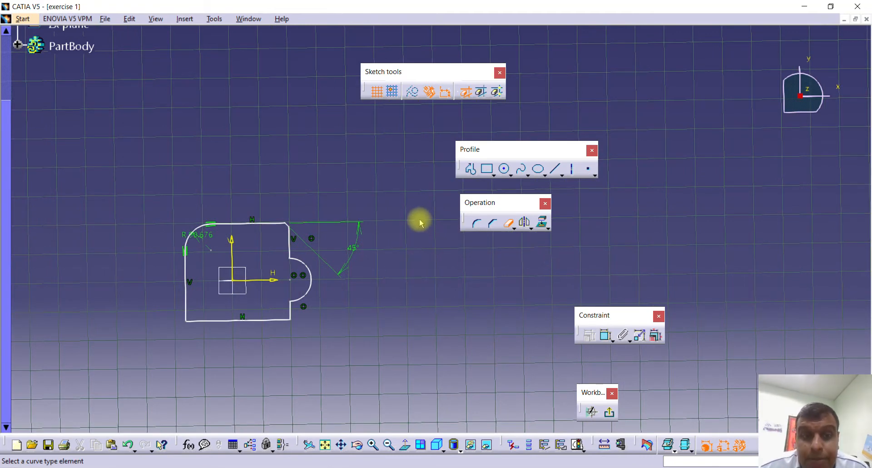
{"action": "key", "text": "Escape"}
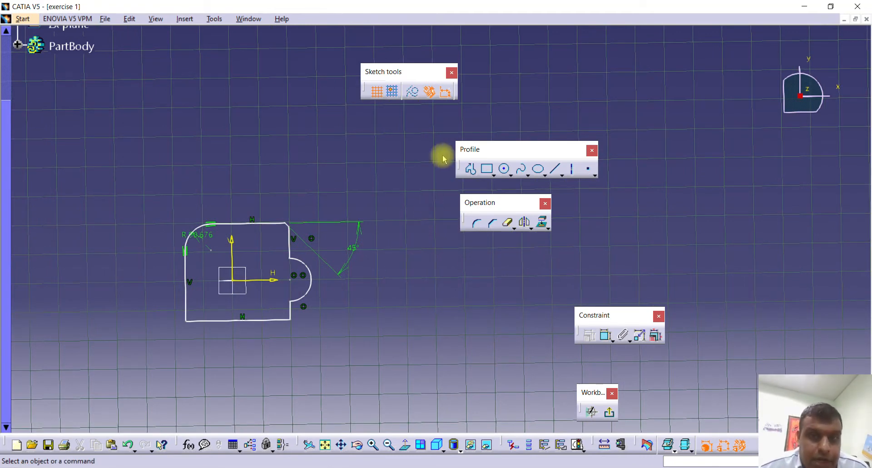
- Draw a separate vertical line to the right of the bulged profile, extending above and below it
{"action": "left_click", "coordinate": [472, 170]}
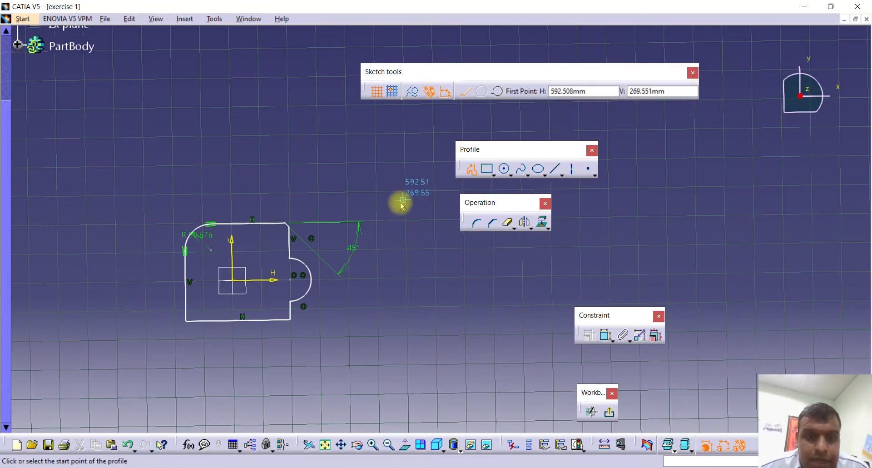
{"action": "left_click", "coordinate": [377, 199]}
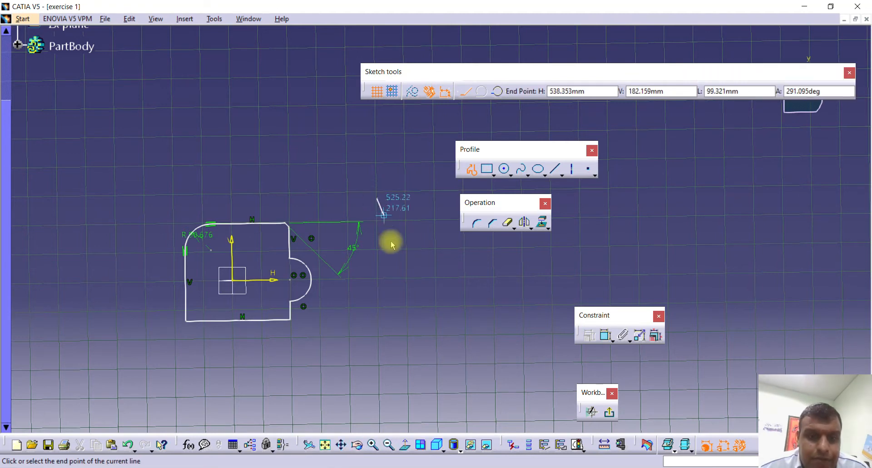
{"action": "left_click", "coordinate": [379, 335]}
{"action": "key", "text": "Escape"}
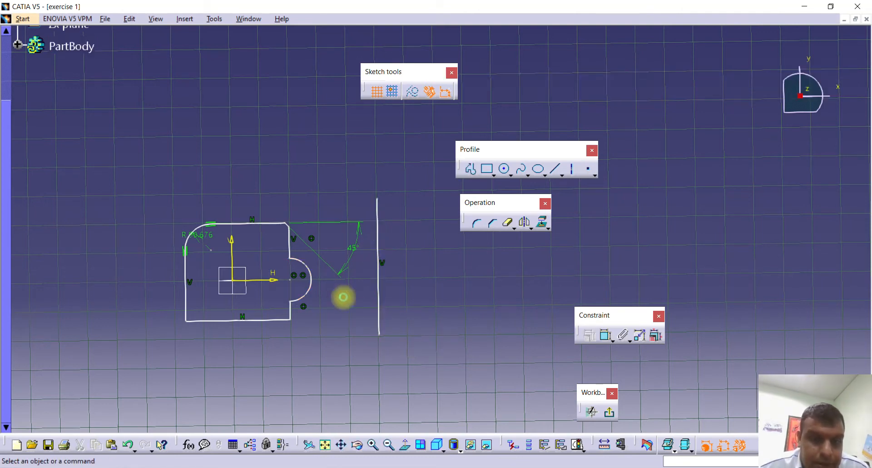
{"action": "middle_click_drag", "start_coordinate": [445, 273], "coordinate": [442, 283]}
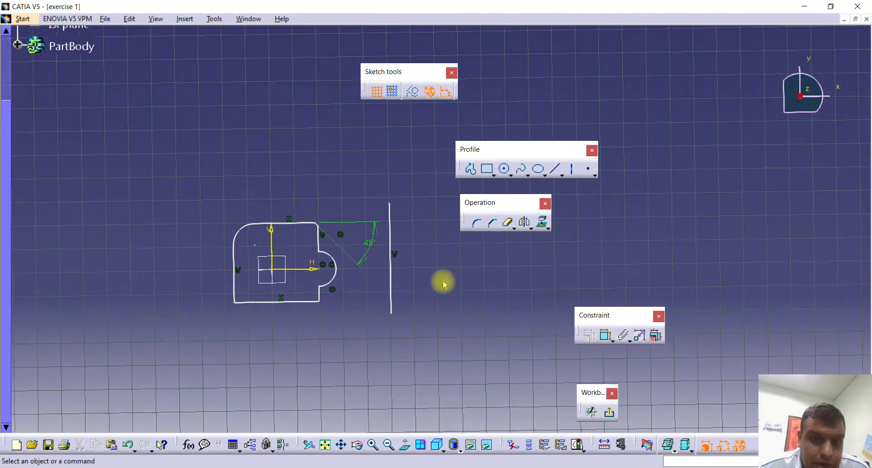
- Mirror the whole bulged profile about the separate vertical line to its right
{"action": "left_click", "coordinate": [326, 447]}
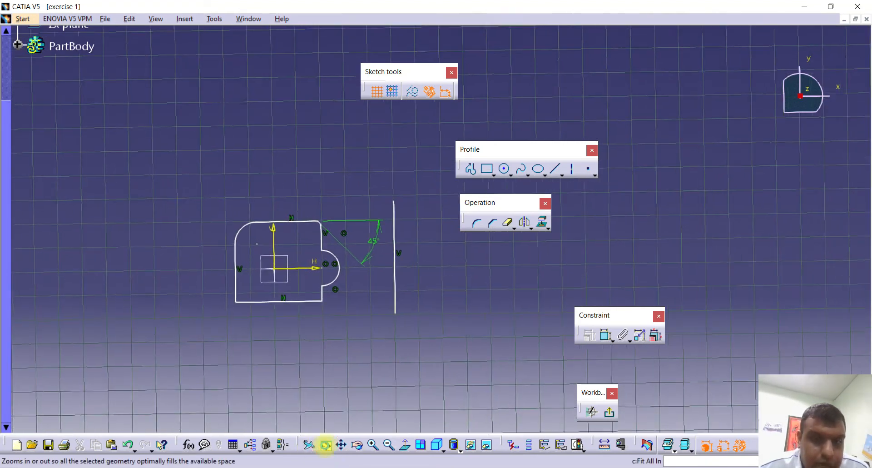
{"action": "mouse_move", "coordinate": [431, 368]}
{"action": "middle_mouse_down"}
{"action": "mouse_move", "coordinate": [321, 395]}
{"action": "mouse_move", "coordinate": [220, 403]}
{"action": "middle_mouse_up"}
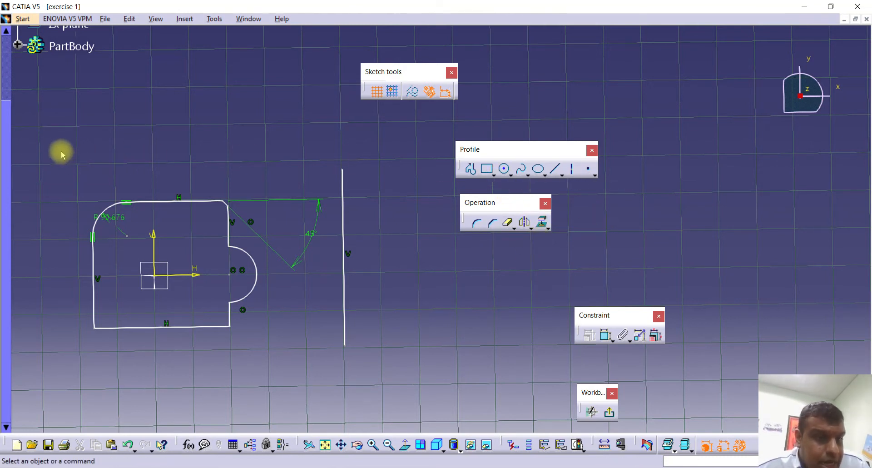
{"action": "mouse_move", "coordinate": [58, 140]}
{"action": "left_mouse_down"}
{"action": "mouse_move", "coordinate": [165, 257]}
{"action": "mouse_move", "coordinate": [302, 370]}
{"action": "left_mouse_up"}
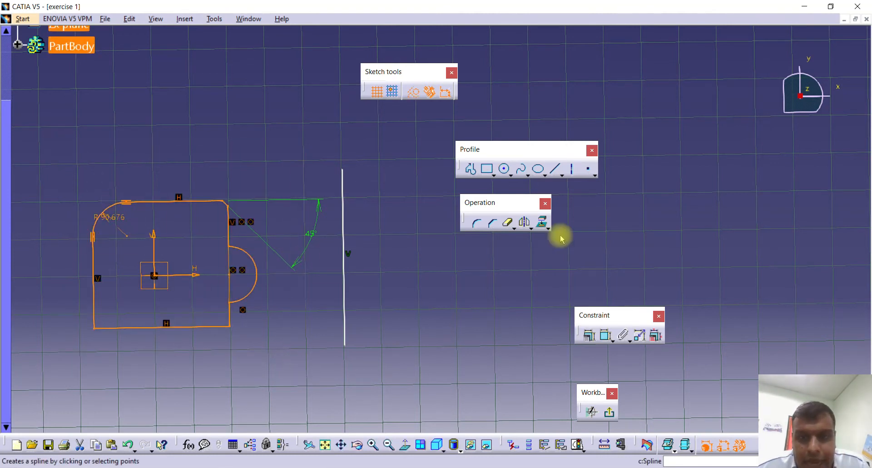
{"action": "left_click", "coordinate": [521, 226]}
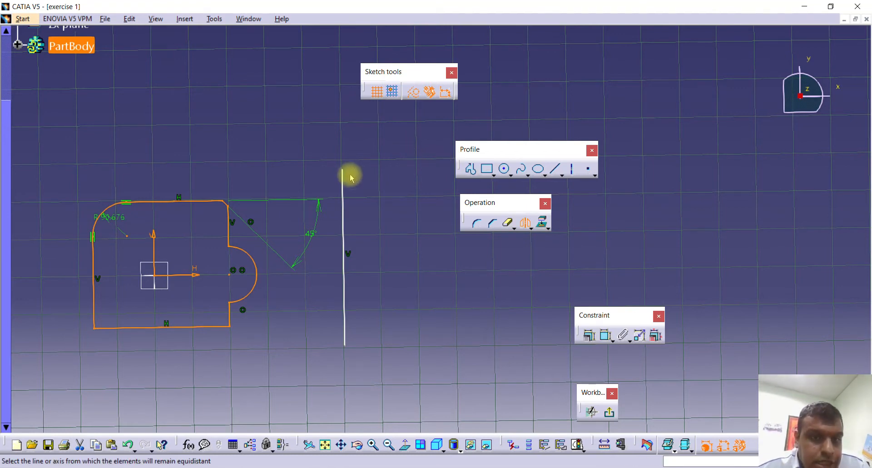
{"action": "left_click", "coordinate": [344, 190]}
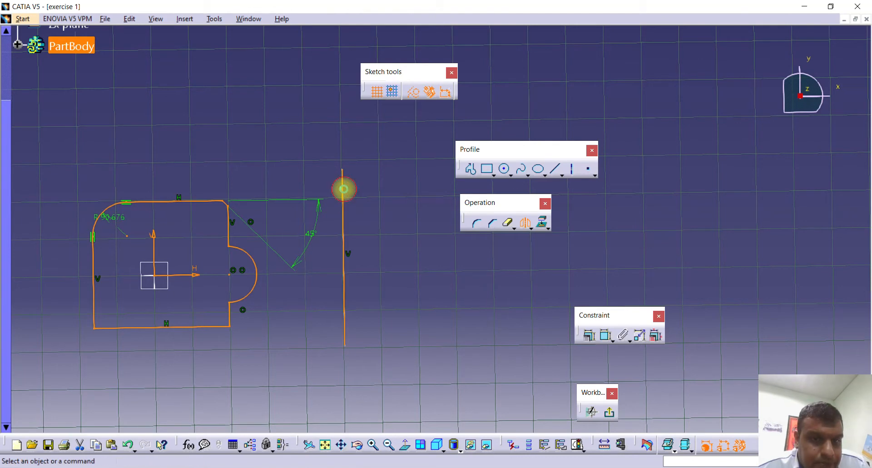
{"action": "middle_click_drag", "start_coordinate": [380, 204], "coordinate": [362, 243]}
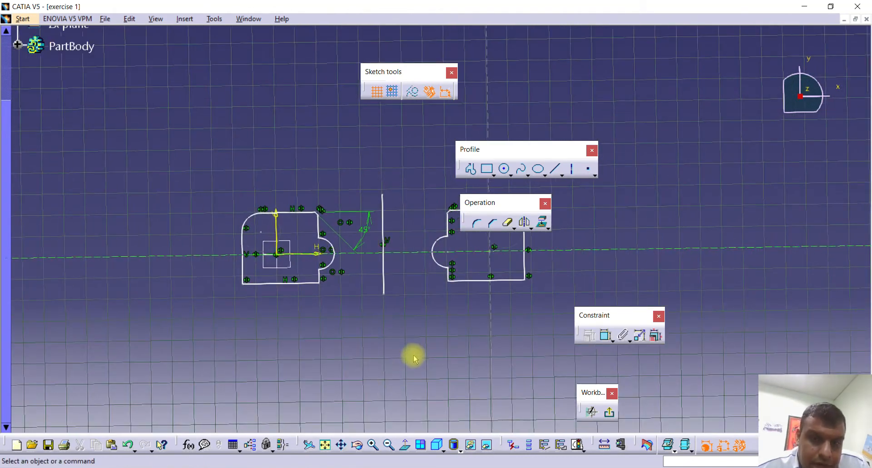
{"action": "middle_click_drag", "start_coordinate": [412, 354], "coordinate": [331, 390]}
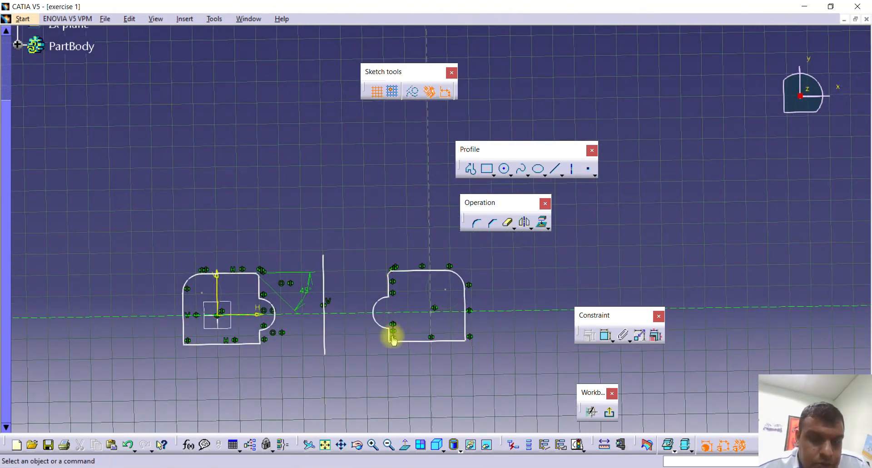
- Stretch the original profile outward to the left by its rounded upper-left corner, to show the mirrored copy following
{"action": "middle_click_drag", "start_coordinate": [233, 287], "coordinate": [237, 256]}
{"action": "left_click", "coordinate": [236, 276]}
{"action": "middle_click_drag", "start_coordinate": [358, 293], "coordinate": [369, 284]}
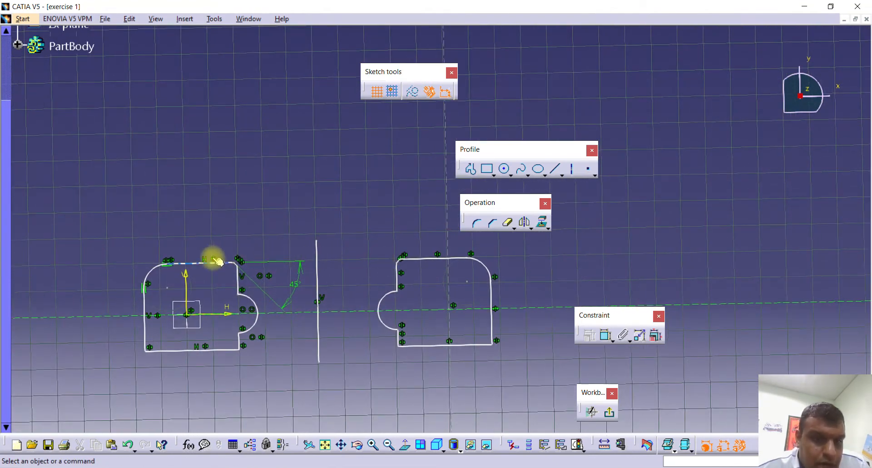
{"action": "left_click_drag", "start_coordinate": [148, 270], "coordinate": [88, 264]}
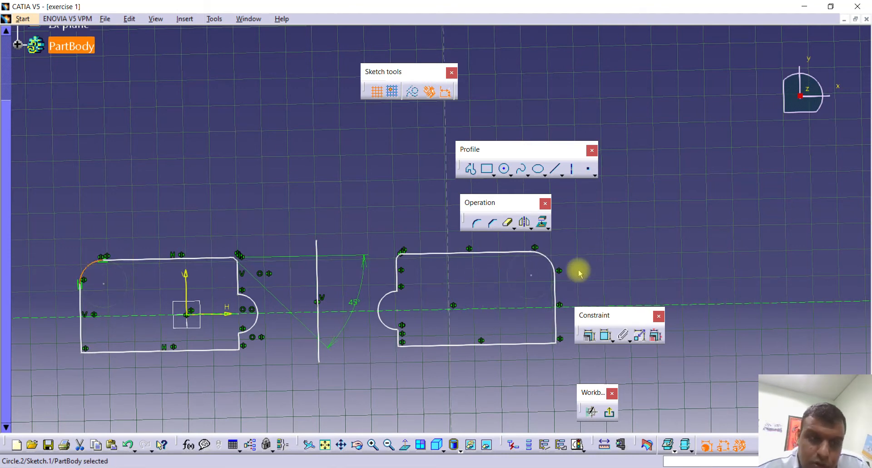
{"action": "mouse_move", "coordinate": [496, 276]}
{"action": "middle_mouse_down", "text": "ctrl"}
{"action": "mouse_move", "coordinate": [498, 301]}
{"action": "mouse_move", "coordinate": [432, 311]}
{"action": "mouse_move", "coordinate": [432, 334]}
{"action": "middle_mouse_up", "text": "ctrl"}
- Delete both mirrored profiles, the mirror line, and the leftover horizontal and vertical dashed lines from the sketch
{"action": "mouse_move", "coordinate": [178, 199]}
{"action": "left_mouse_down"}
{"action": "mouse_move", "coordinate": [413, 347]}
{"action": "mouse_move", "coordinate": [493, 336]}
{"action": "left_mouse_up"}
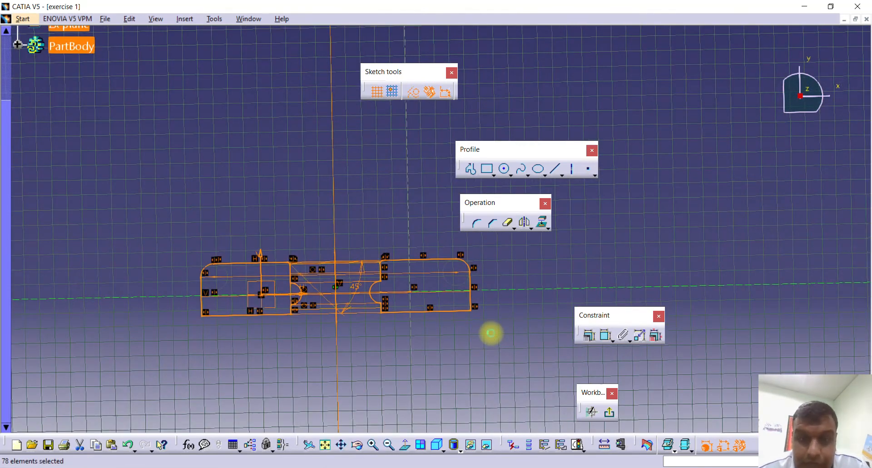
{"action": "key", "text": "Delete"}
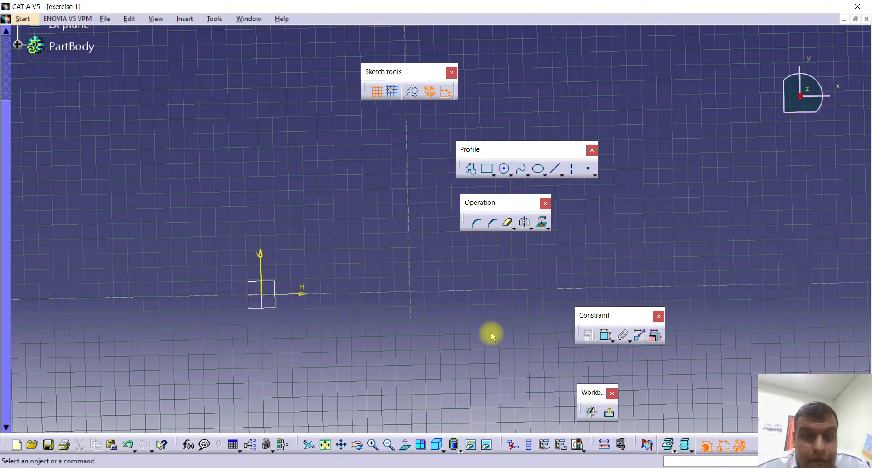
{"action": "left_click", "coordinate": [417, 292]}
{"action": "key", "text": "Delete"}
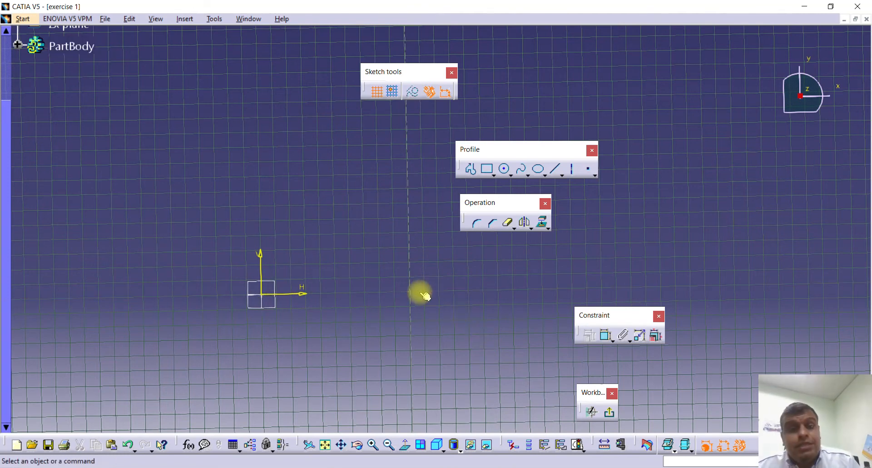
{"action": "left_click", "coordinate": [409, 285]}
{"action": "key", "text": "Delete"}
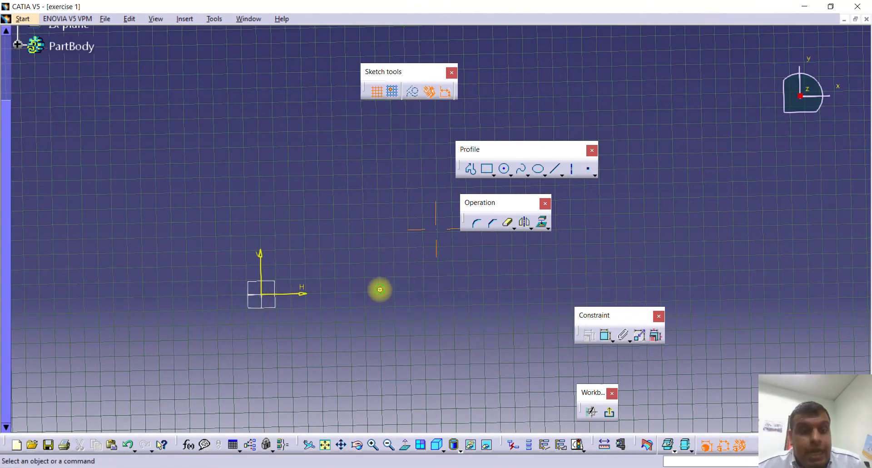
{"action": "mouse_move", "coordinate": [378, 288]}
{"action": "middle_mouse_down"}
{"action": "mouse_move", "coordinate": [189, 322]}
{"action": "mouse_move", "coordinate": [347, 291]}
{"action": "mouse_move", "coordinate": [336, 265]}
{"action": "mouse_move", "coordinate": [334, 279]}
{"action": "mouse_move", "coordinate": [344, 245]}
{"action": "mouse_move", "coordinate": [301, 325]}
{"action": "mouse_move", "coordinate": [324, 274]}
{"action": "mouse_move", "coordinate": [317, 265]}
{"action": "mouse_move", "coordinate": [325, 302]}
{"action": "mouse_move", "coordinate": [341, 292]}
{"action": "middle_mouse_up"}
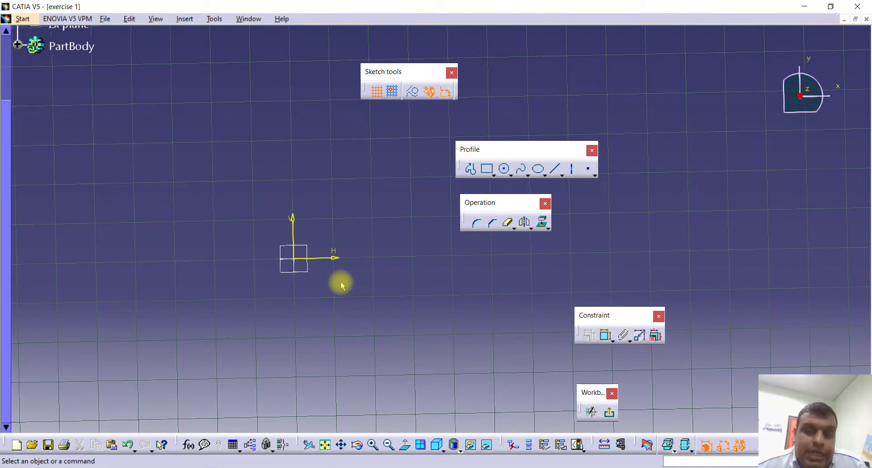
- Draw a rectangle about 638 mm wide and 618 mm high to the right of the sketch axes, extending above and below the horizontal axis
{"action": "left_click", "coordinate": [488, 170]}
{"action": "mouse_move", "coordinate": [374, 247]}
{"action": "middle_mouse_down"}
{"action": "mouse_move", "coordinate": [346, 255]}
{"action": "mouse_move", "coordinate": [433, 272]}
{"action": "mouse_move", "coordinate": [288, 305]}
{"action": "middle_mouse_up"}
{"action": "left_click", "coordinate": [310, 217]}
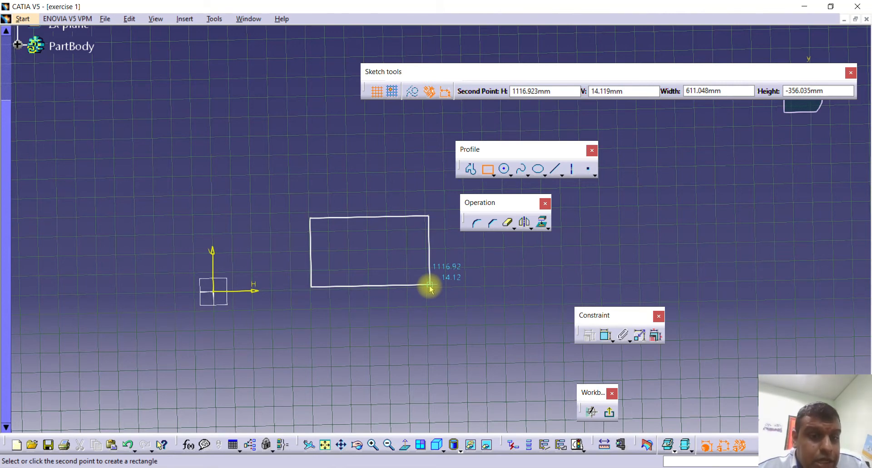
{"action": "left_click", "coordinate": [436, 336]}
{"action": "left_click", "coordinate": [585, 304]}
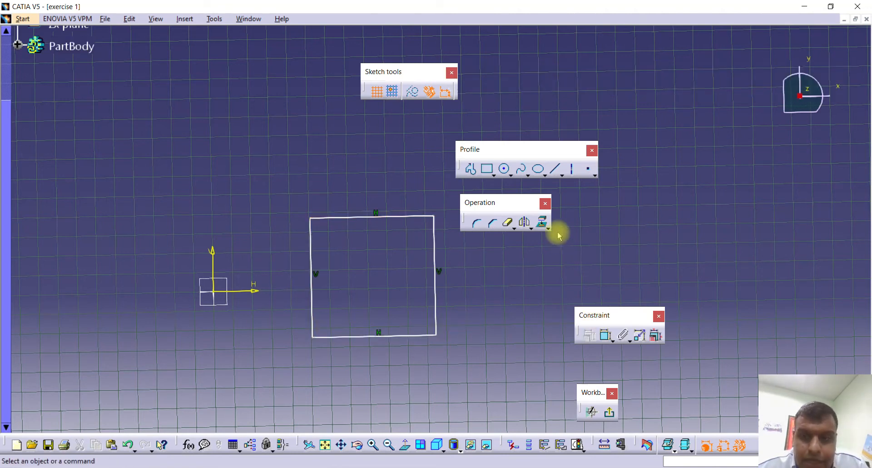
- Dimension the rectangle's width between its two vertical edges, placing the dimension above the rectangle
{"action": "left_click", "coordinate": [605, 336]}
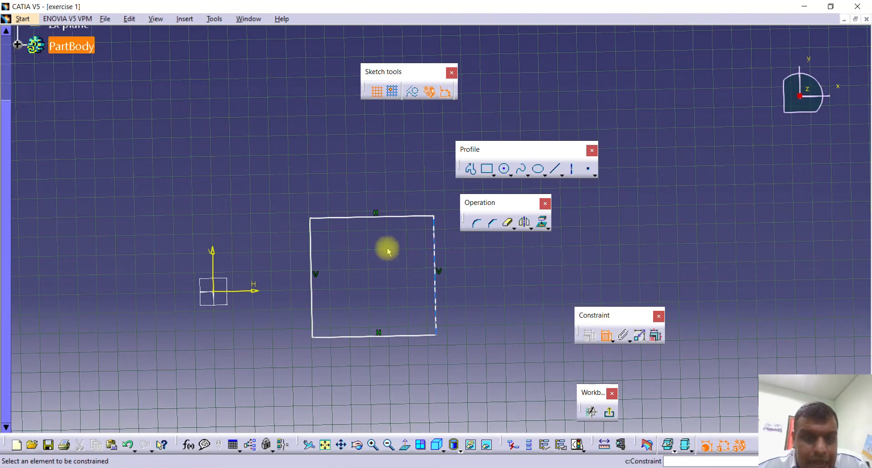
{"action": "left_click", "coordinate": [311, 238]}
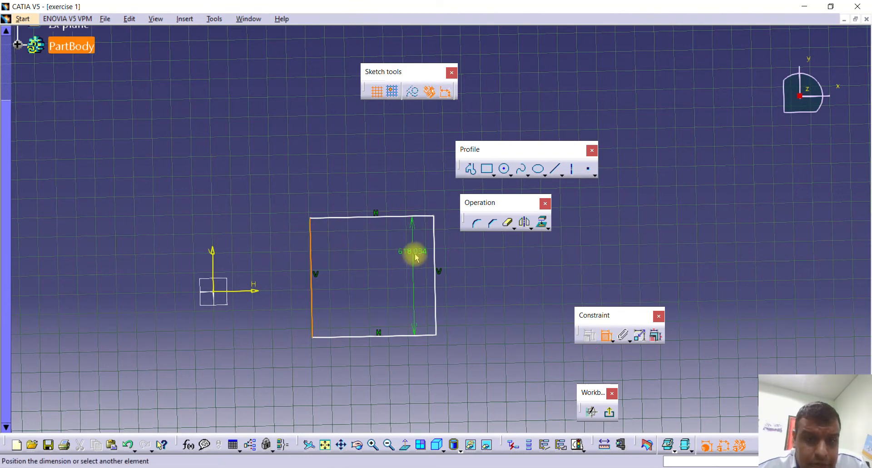
{"action": "left_click", "coordinate": [435, 257]}
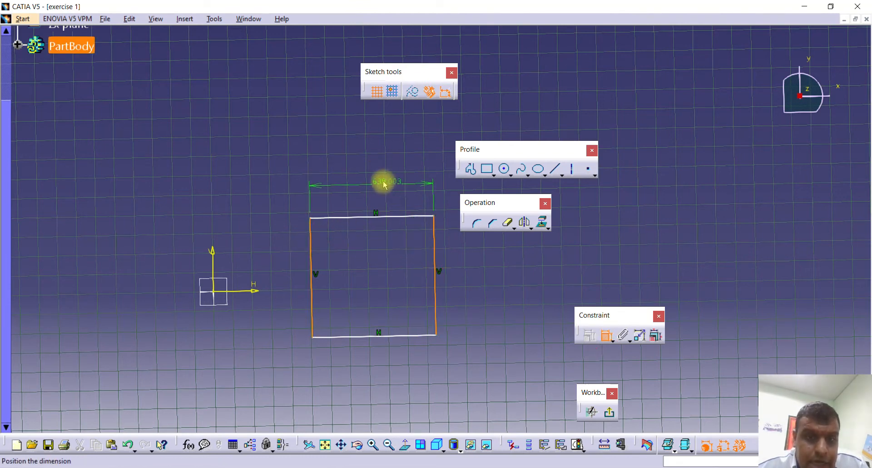
{"action": "left_click", "coordinate": [381, 181]}
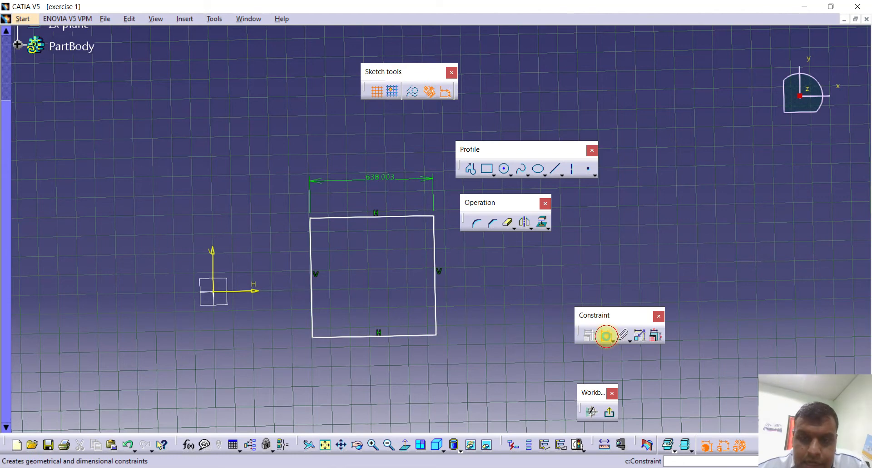
- Dimension the rectangle's height between its top and bottom edges, placing the dimension to its right
{"action": "left_click", "coordinate": [606, 336]}
{"action": "left_click", "coordinate": [380, 217]}
{"action": "left_click", "coordinate": [379, 337]}
{"action": "left_click", "coordinate": [486, 265]}
{"action": "middle_click_drag", "start_coordinate": [485, 263], "coordinate": [422, 318]}
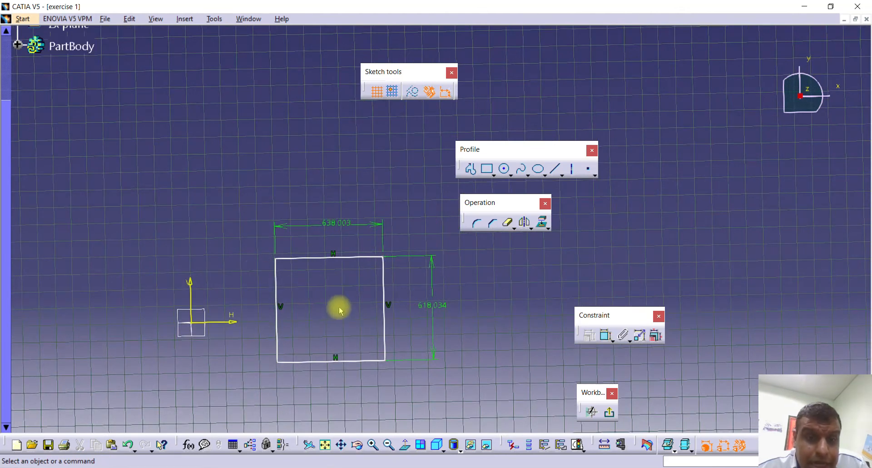
{"action": "middle_click_drag", "start_coordinate": [349, 324], "coordinate": [343, 288]}
{"action": "middle_click_drag", "start_coordinate": [318, 325], "coordinate": [313, 292]}
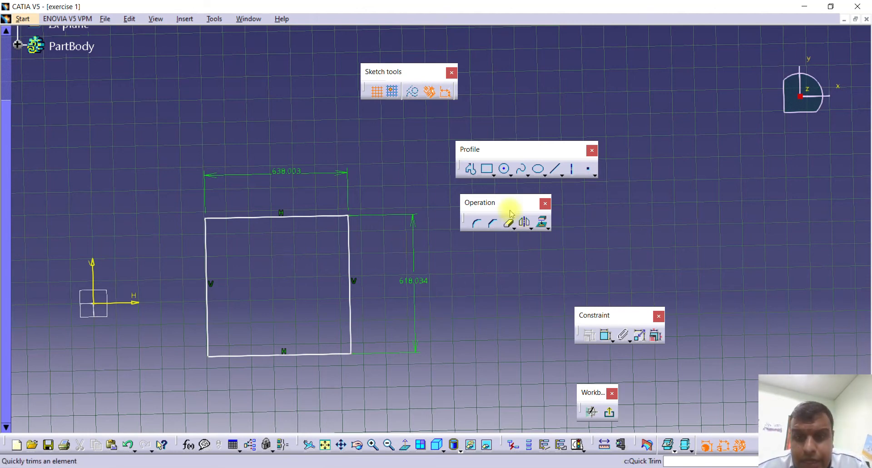
- Dimension the horizontal distance between the sketch's vertical axis and the rectangle's left edge
{"action": "left_click", "coordinate": [606, 334]}
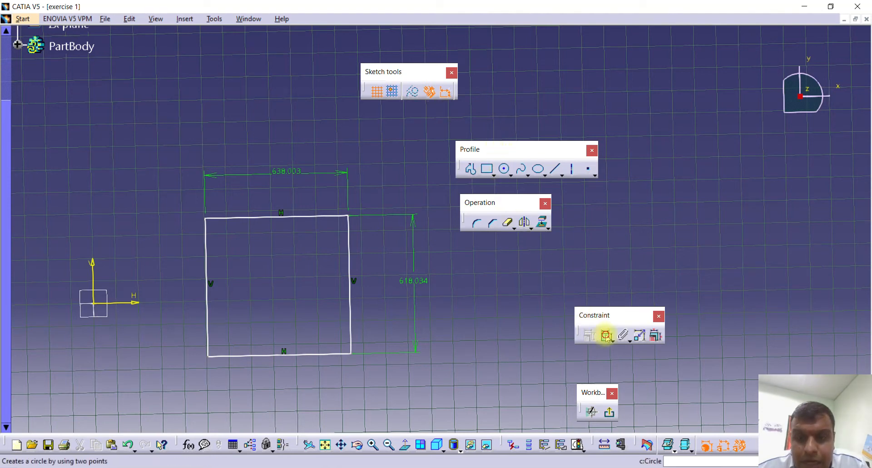
{"action": "left_click", "coordinate": [207, 249]}
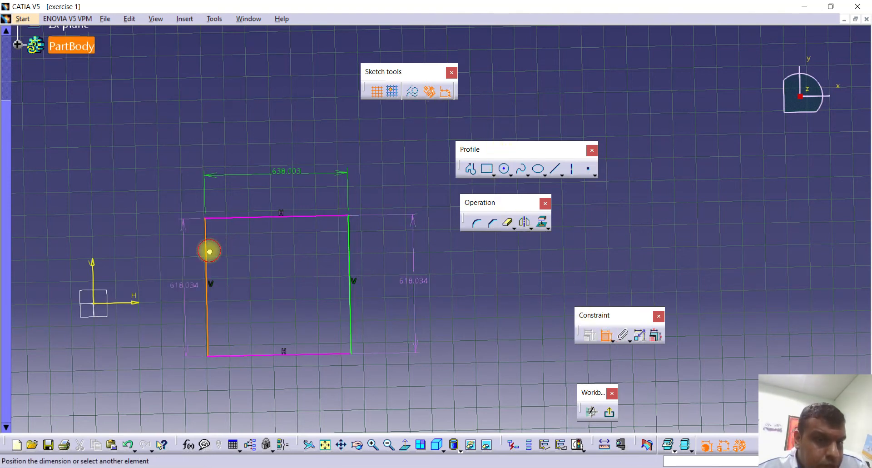
{"action": "left_click", "coordinate": [93, 272]}
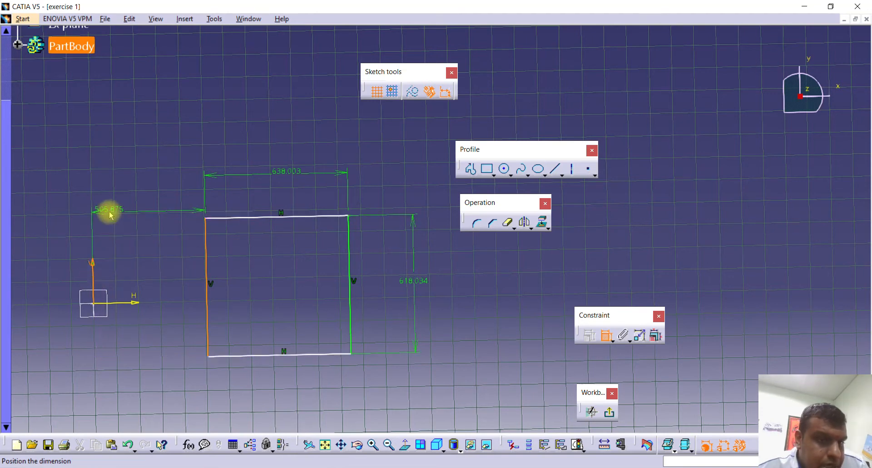
{"action": "left_click", "coordinate": [135, 242]}
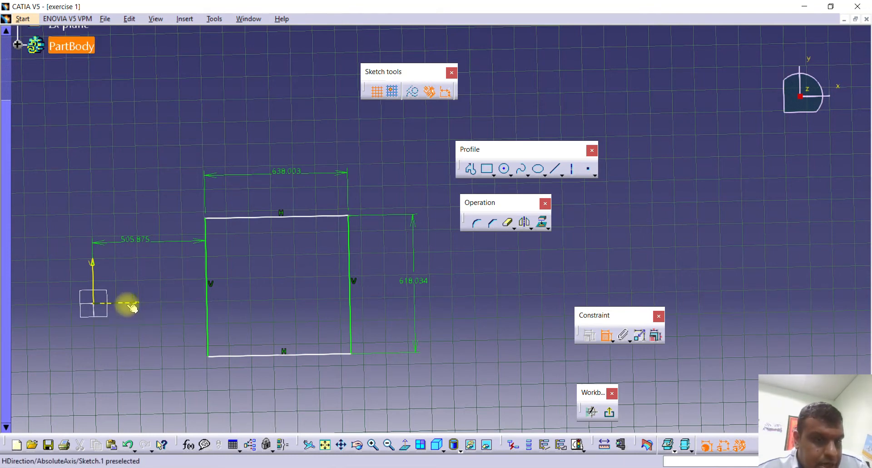
- Dimension the vertical distance between the sketch's horizontal axis and the rectangle's bottom edge
{"action": "left_click", "coordinate": [286, 354]}
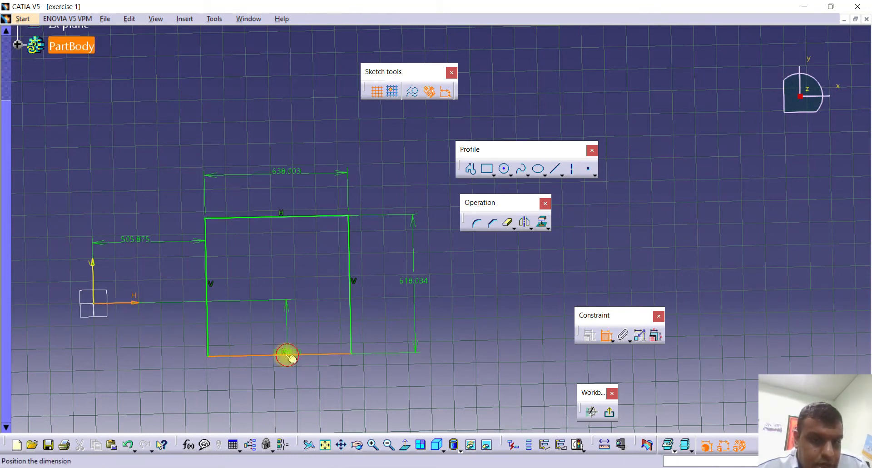
{"action": "left_click", "coordinate": [278, 313]}
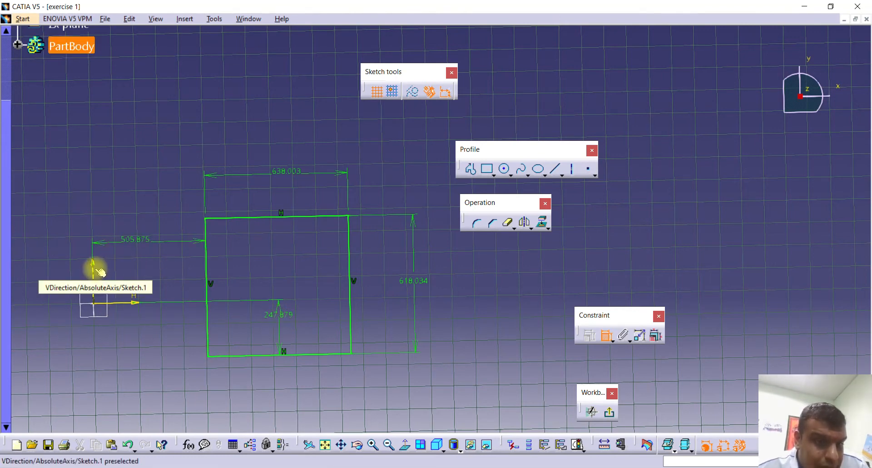
{"action": "middle_click_drag", "start_coordinate": [264, 248], "coordinate": [265, 250]}
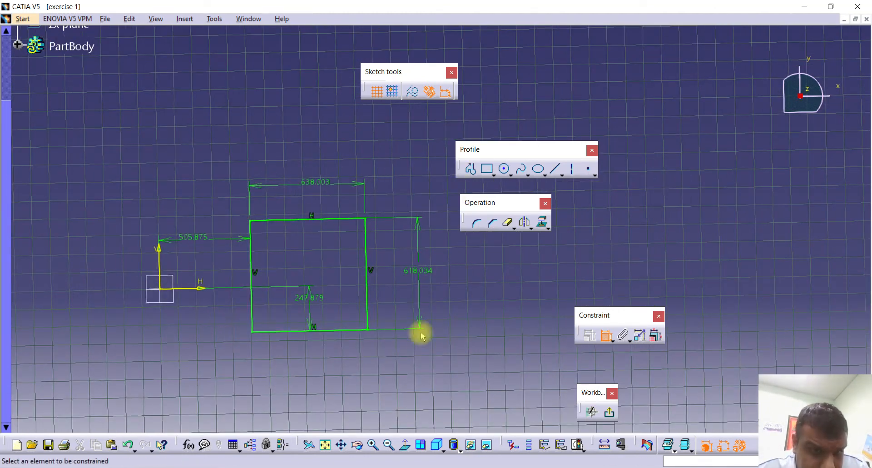
{"action": "left_click", "coordinate": [492, 222]}
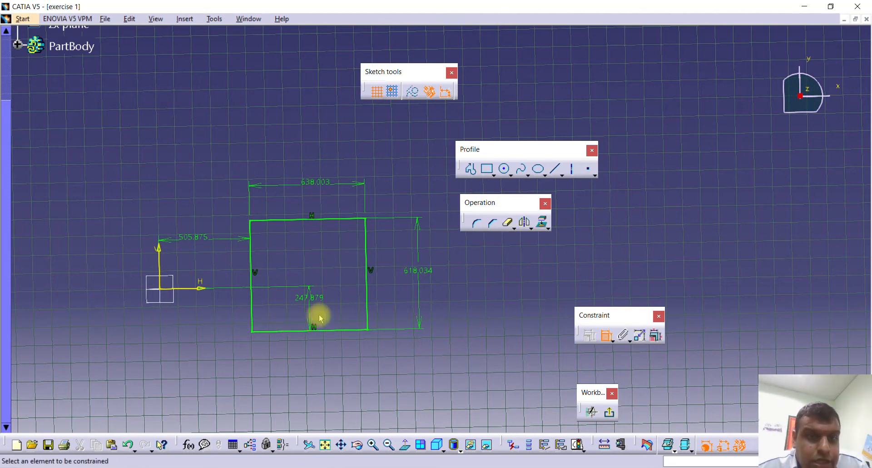
{"action": "mouse_move", "coordinate": [277, 298]}
{"action": "middle_mouse_down"}
{"action": "mouse_move", "coordinate": [312, 312]}
{"action": "mouse_move", "coordinate": [299, 352]}
{"action": "mouse_move", "coordinate": [315, 306]}
{"action": "middle_mouse_up"}
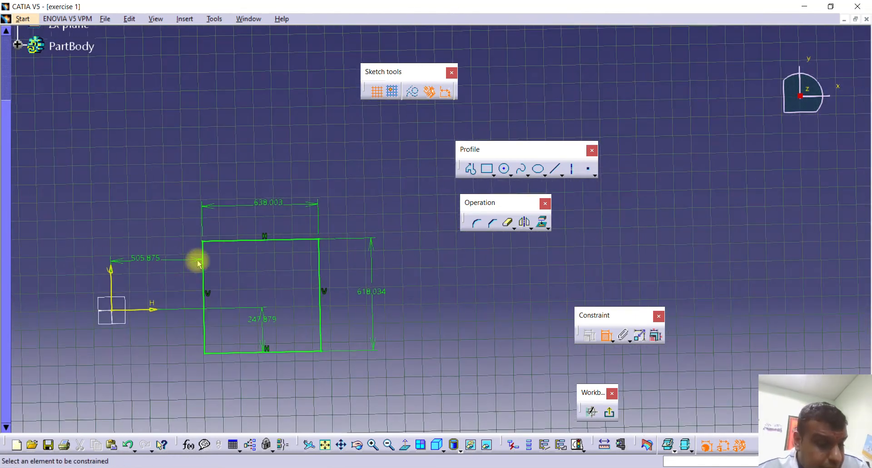
{"action": "left_click", "coordinate": [309, 244]}
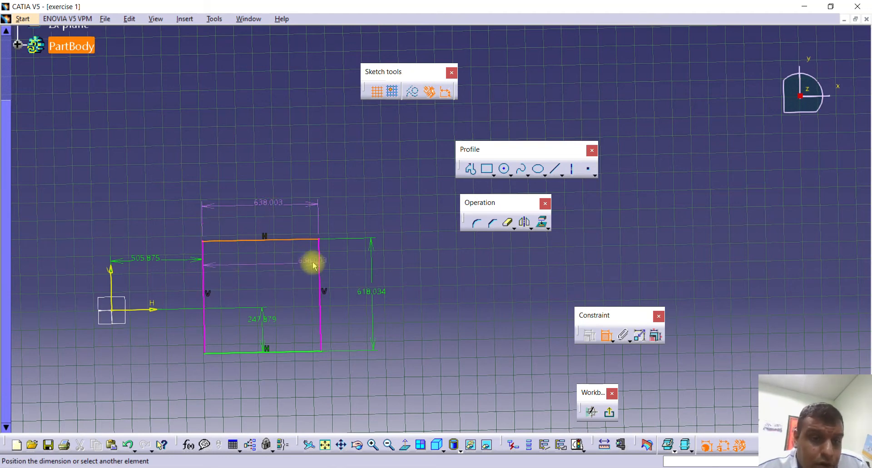
{"action": "key", "text": "Escape"}
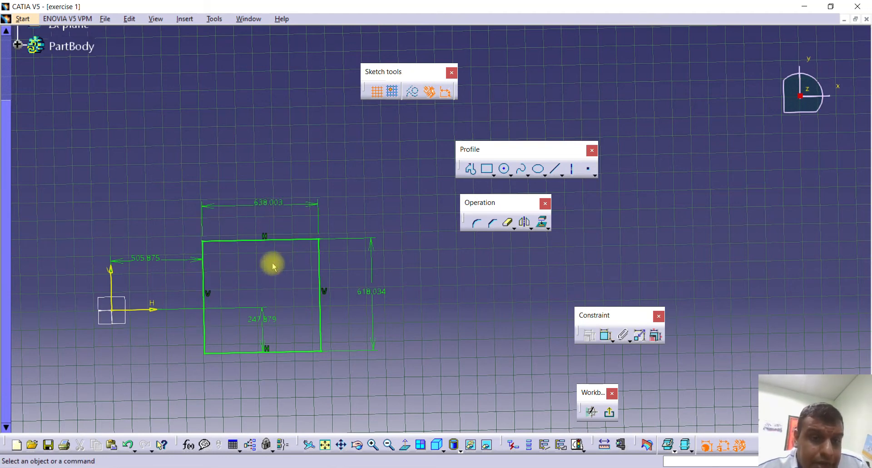
- Set the distance between the horizontal axis and the rectangle's bottom edge to 10 mm
{"action": "double_click", "coordinate": [268, 333]}
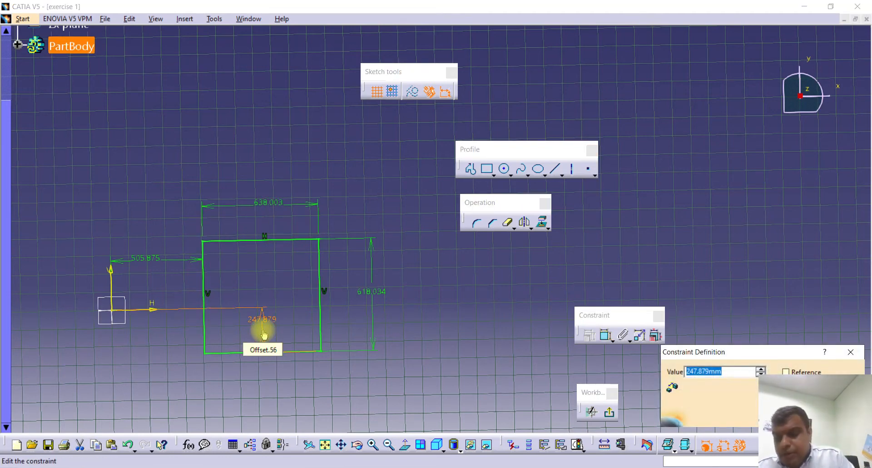
{"action": "type", "text": "10"}
{"action": "key", "text": "Return"}
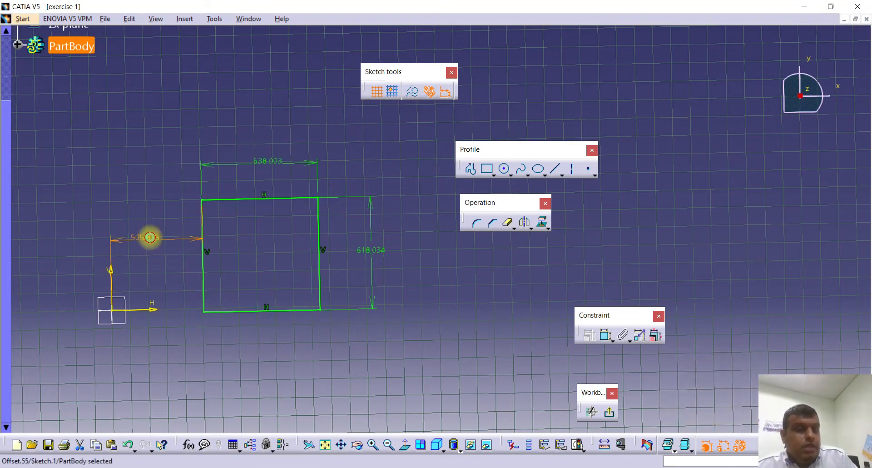
- Set the distance between the sketch's vertical axis and the rectangle's left edge to 50 mm
{"action": "double_click", "coordinate": [150, 237]}
{"action": "type", "text": "50"}
{"action": "key", "text": "Return"}
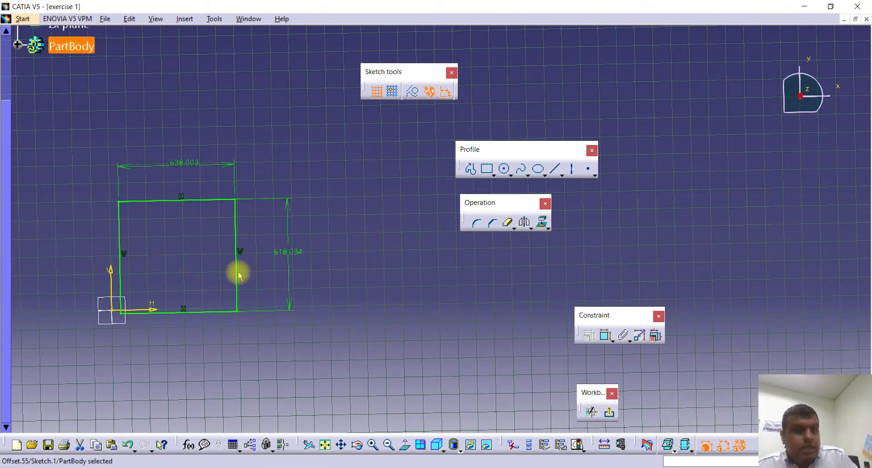
- Set the rectangle's width to 500 mm and its height to 500 mm
{"action": "double_click", "coordinate": [200, 164]}
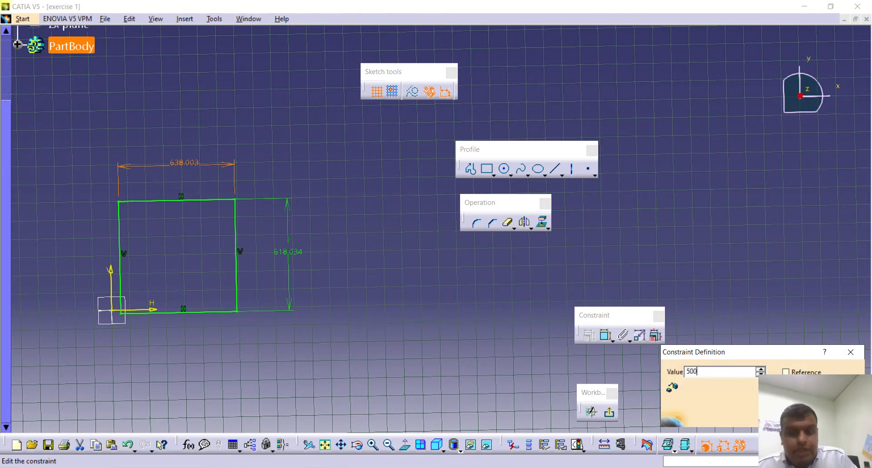
{"action": "key", "text": "Return"}
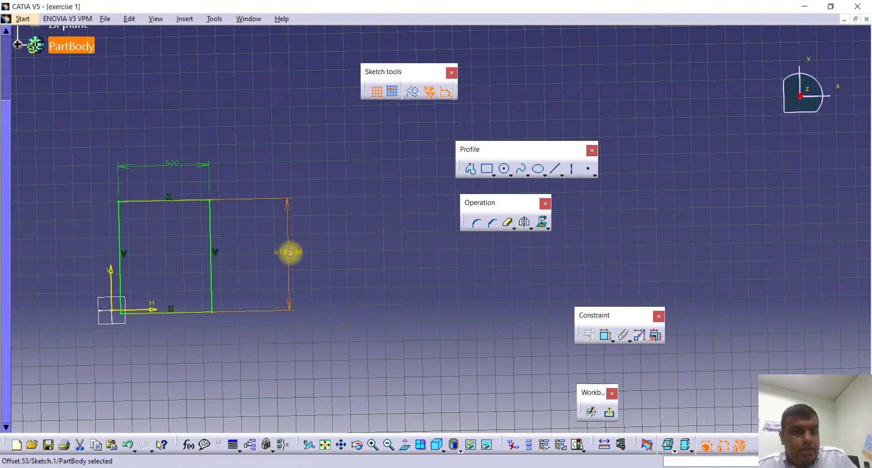
{"action": "double_click", "coordinate": [290, 255]}
{"action": "type", "text": "500"}
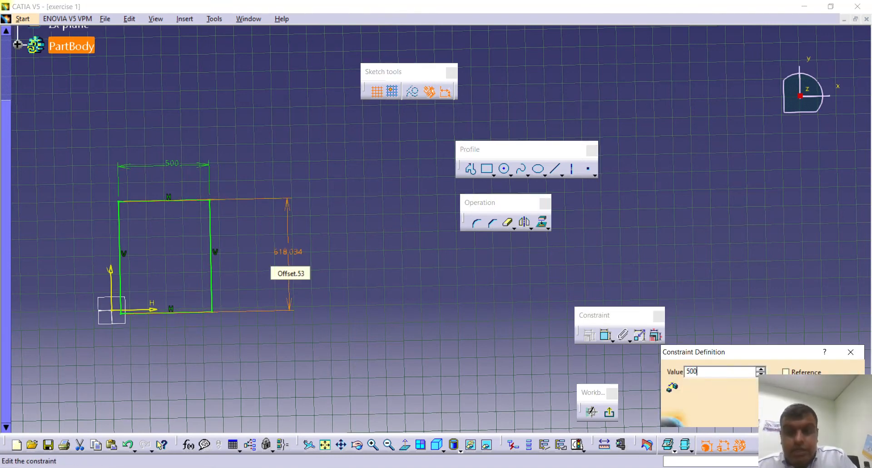
{"action": "key", "text": "Return"}
{"action": "mouse_move", "coordinate": [176, 307]}
{"action": "middle_mouse_down"}
{"action": "mouse_move", "coordinate": [268, 335]}
{"action": "mouse_move", "coordinate": [262, 347]}
{"action": "middle_mouse_up"}
{"action": "scroll", "coordinate": [262, 346], "scroll_direction": "down", "scroll_amount": 1}
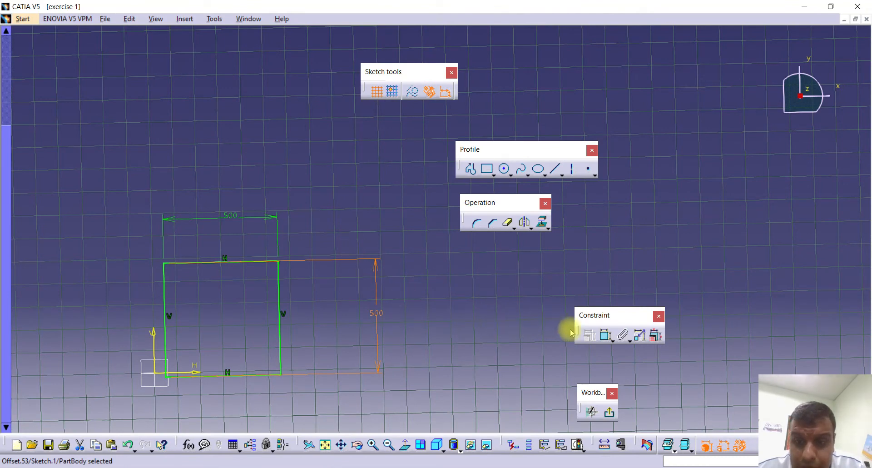
- Add a second, redundant height dimension from the rectangle's right edge, placed further right than the existing one
{"action": "left_click", "coordinate": [606, 334]}
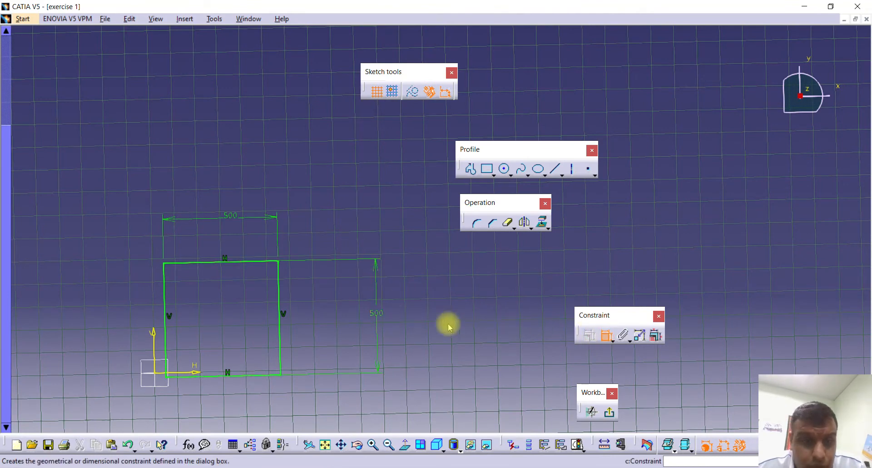
{"action": "left_click", "coordinate": [280, 288]}
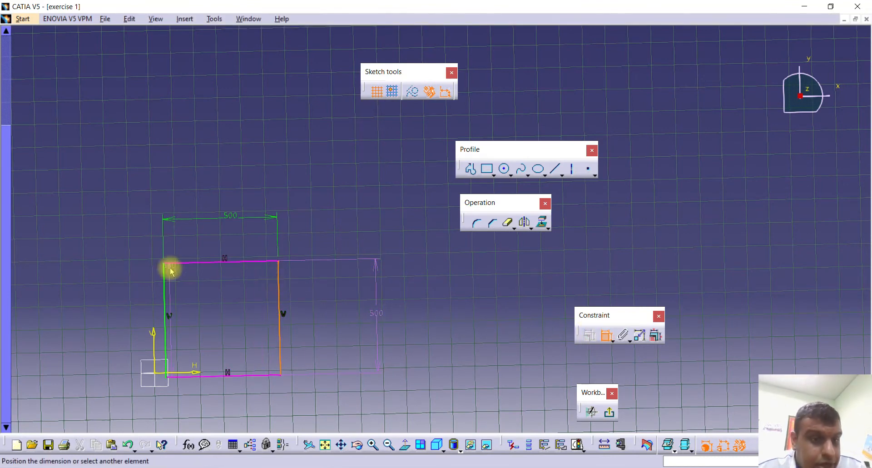
{"action": "middle_click_drag", "start_coordinate": [187, 262], "coordinate": [238, 265]}
{"action": "middle_click_drag", "start_coordinate": [314, 271], "coordinate": [200, 297]}
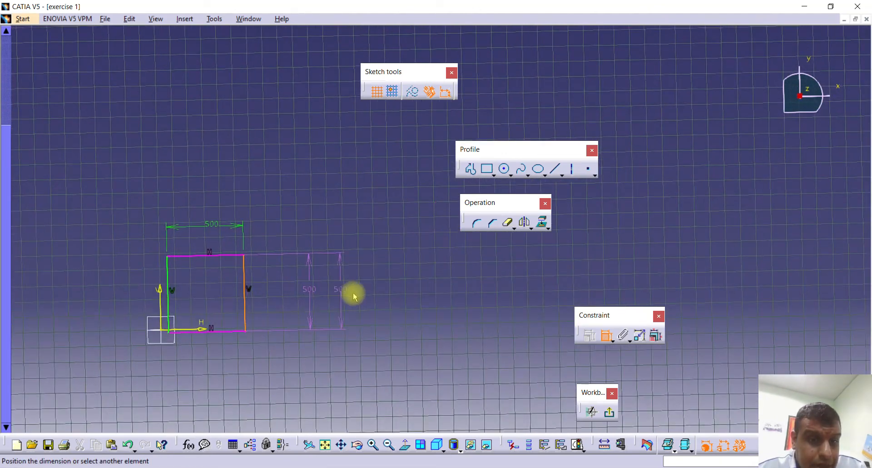
{"action": "left_click", "coordinate": [400, 293]}
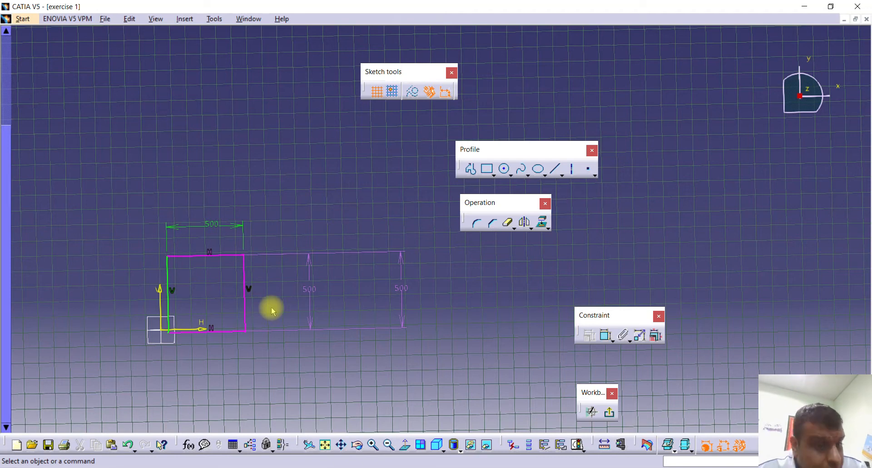
- Add a redundant width dimension between the rectangle's left and right edges, placed above the existing width dimension
{"action": "left_click", "coordinate": [604, 337]}
{"action": "left_click", "coordinate": [168, 292]}
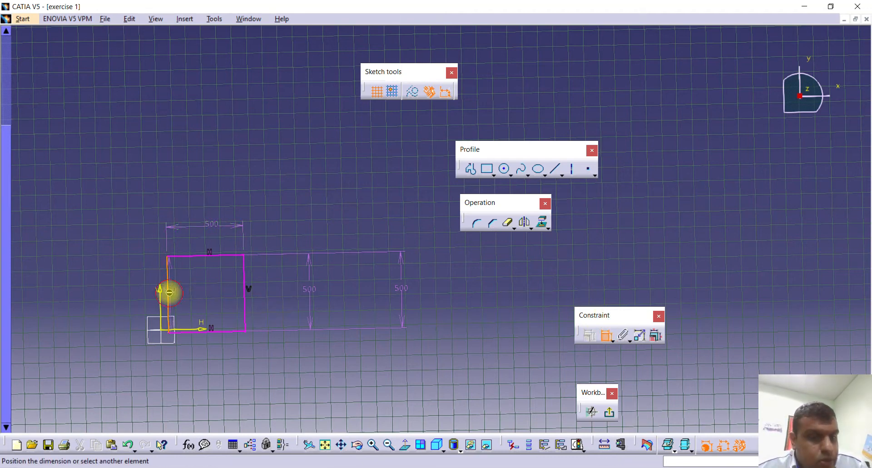
{"action": "left_click", "coordinate": [245, 293]}
{"action": "left_click", "coordinate": [224, 168]}
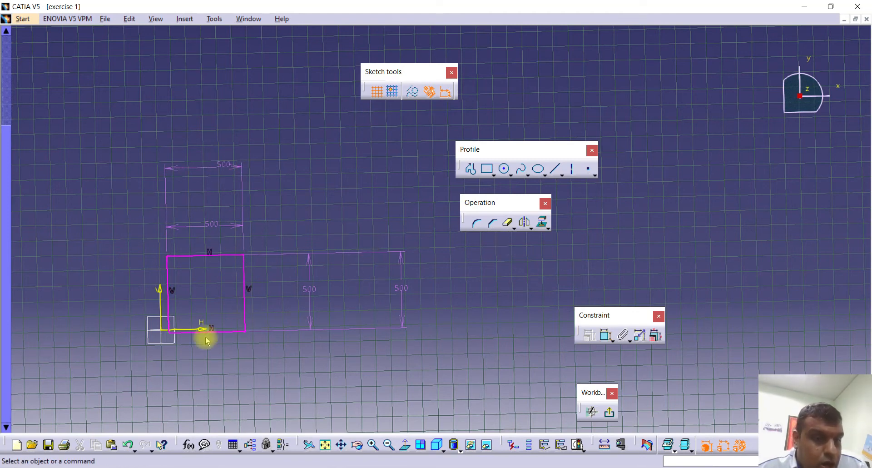
- Delete the redundant outer width dimension above the rectangle and the redundant outer height dimension to its right
{"action": "middle_click_drag", "start_coordinate": [275, 366], "coordinate": [282, 365]}
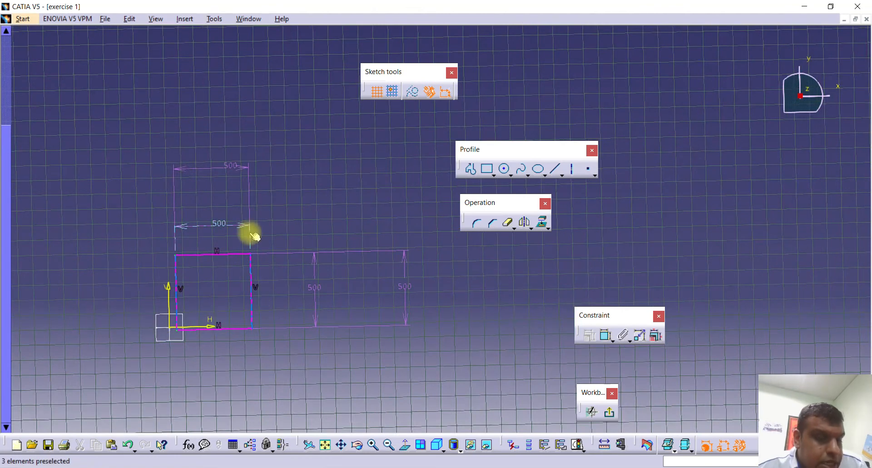
{"action": "left_click", "coordinate": [235, 170]}
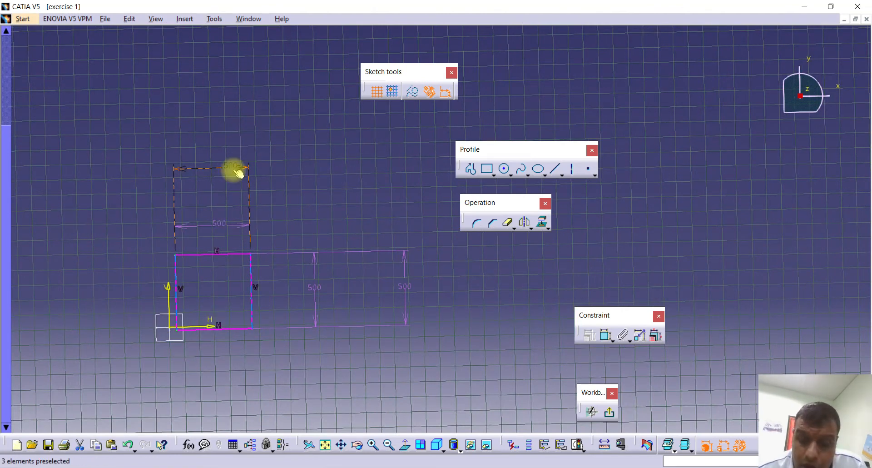
{"action": "key", "text": "Delete"}
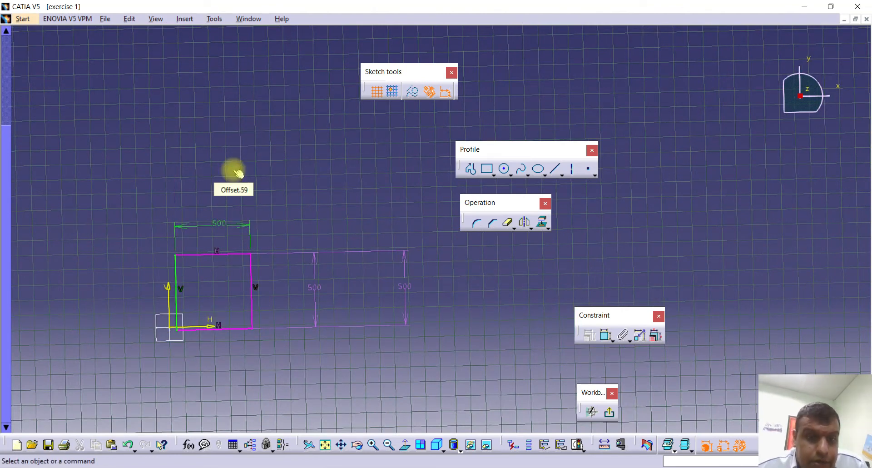
{"action": "left_click", "coordinate": [408, 283]}
{"action": "key", "text": "Delete"}
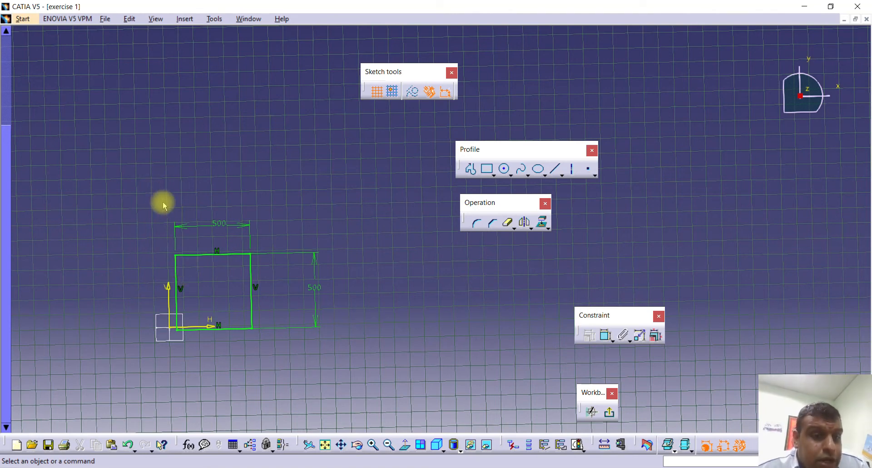
- Delete the whole rectangle together with all its dimensions and constraints, leaving the sketch empty
{"action": "left_click_drag", "start_coordinate": [160, 190], "coordinate": [382, 379]}
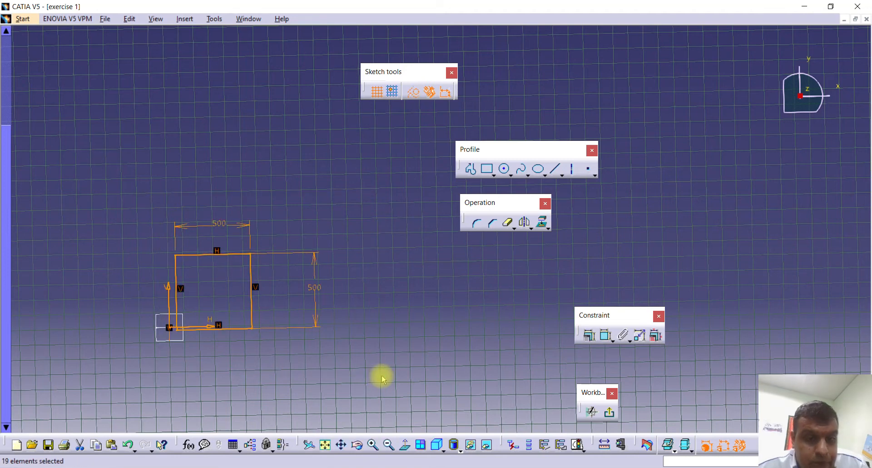
{"action": "key", "text": "Delete"}
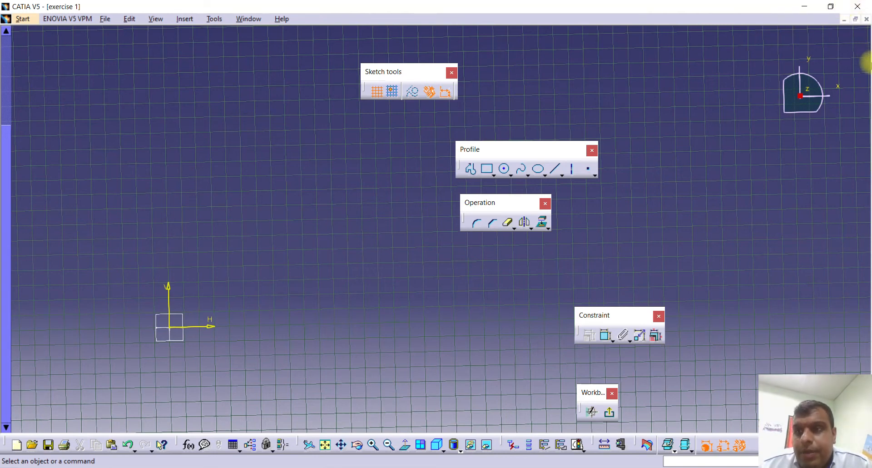
- Restore the CATIA window from full screen, place it on the left half of the screen, and minimize the CHAPTER 3 folder window
{"action": "double_click", "coordinate": [756, 9]}
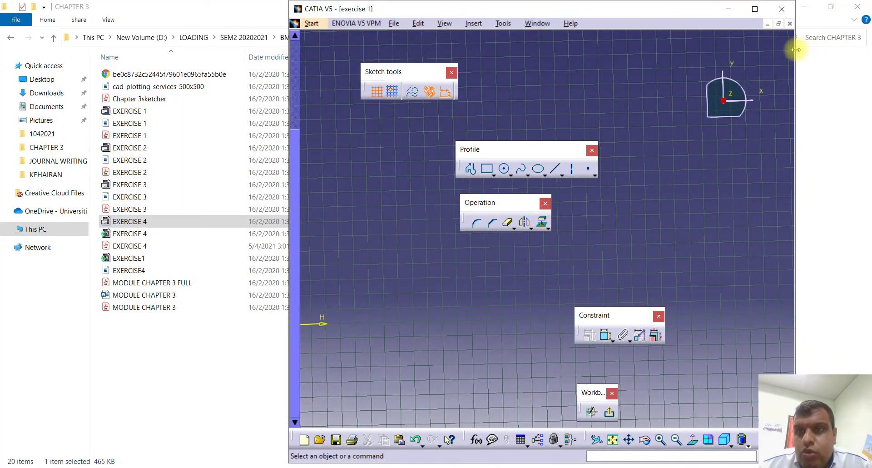
{"action": "left_click_drag", "start_coordinate": [602, 8], "coordinate": [334, 0]}
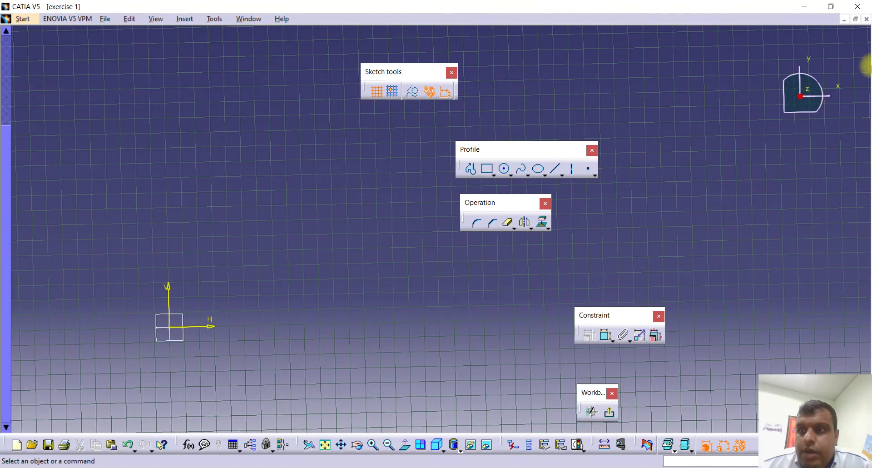
{"action": "left_click", "coordinate": [832, 7]}
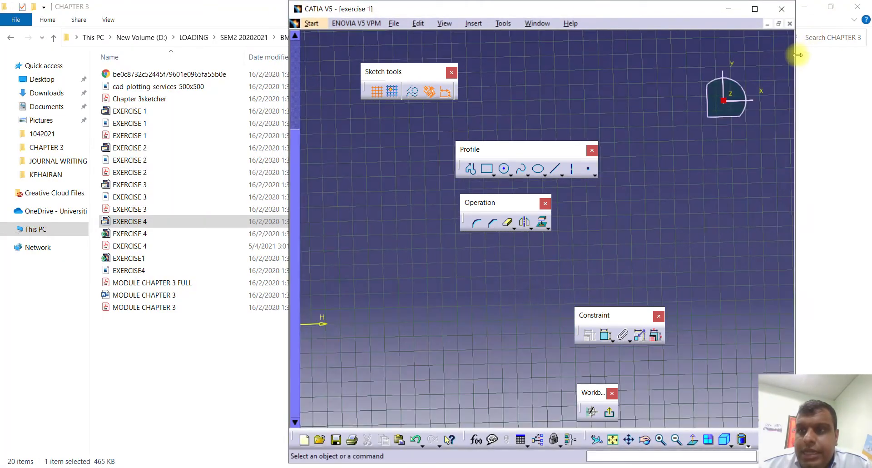
{"action": "left_click_drag", "start_coordinate": [798, 56], "coordinate": [787, 55]}
{"action": "left_click_drag", "start_coordinate": [625, 9], "coordinate": [343, 9]}
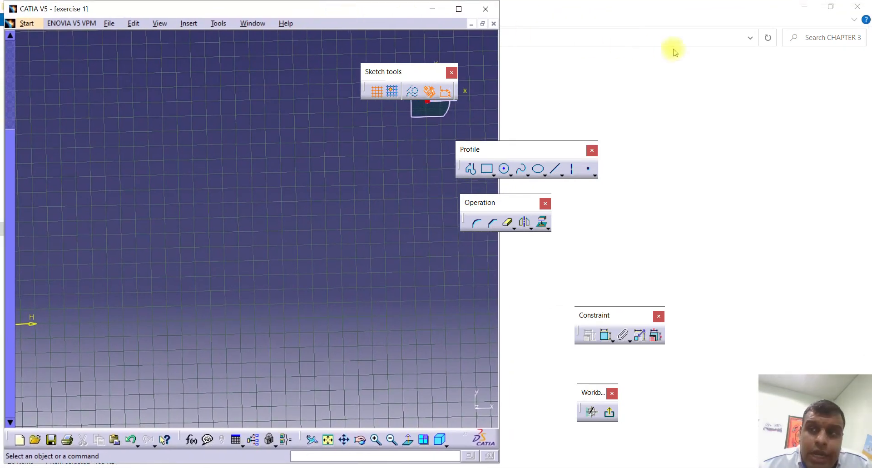
{"action": "left_click", "coordinate": [803, 10]}
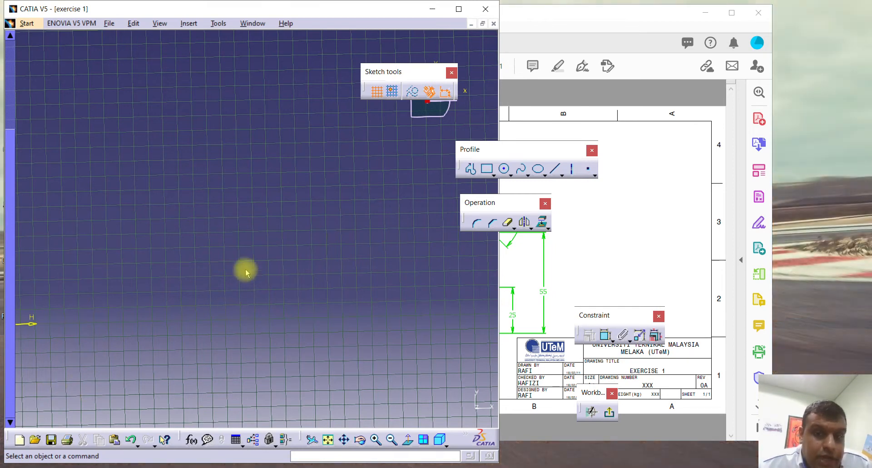
- Place the EXERCISE 1.pdf window in Adobe Acrobat beside CATIA on the right half of the screen and enlarge its drawing
{"action": "middle_click_drag", "start_coordinate": [195, 275], "coordinate": [347, 268]}
{"action": "middle_click_drag", "start_coordinate": [217, 370], "coordinate": [224, 350]}
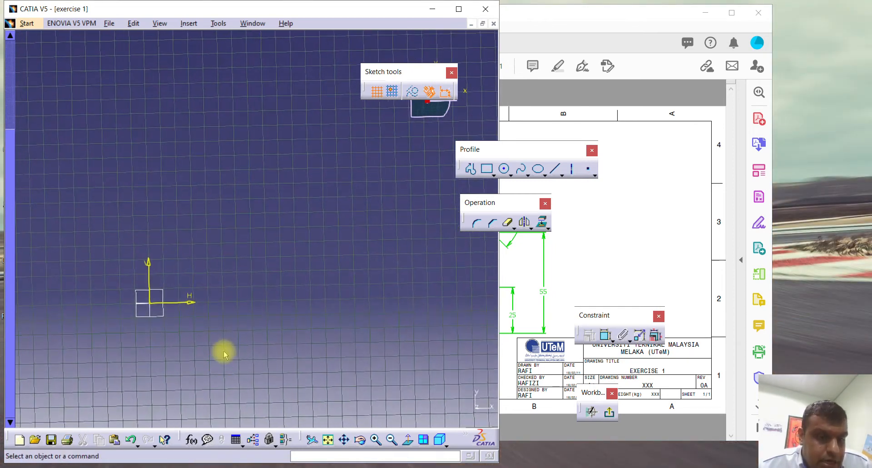
{"action": "left_click", "coordinate": [329, 441]}
{"action": "left_click", "coordinate": [613, 26]}
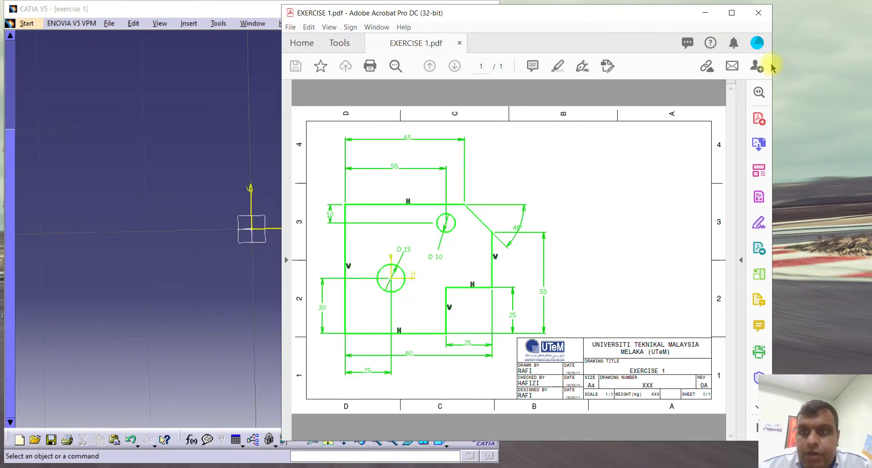
{"action": "left_click_drag", "start_coordinate": [775, 67], "coordinate": [636, 68]}
{"action": "mouse_move", "coordinate": [490, 14]}
{"action": "left_mouse_down"}
{"action": "mouse_move", "coordinate": [786, 9]}
{"action": "mouse_move", "coordinate": [743, 6]}
{"action": "mouse_move", "coordinate": [722, 32]}
{"action": "left_mouse_up"}
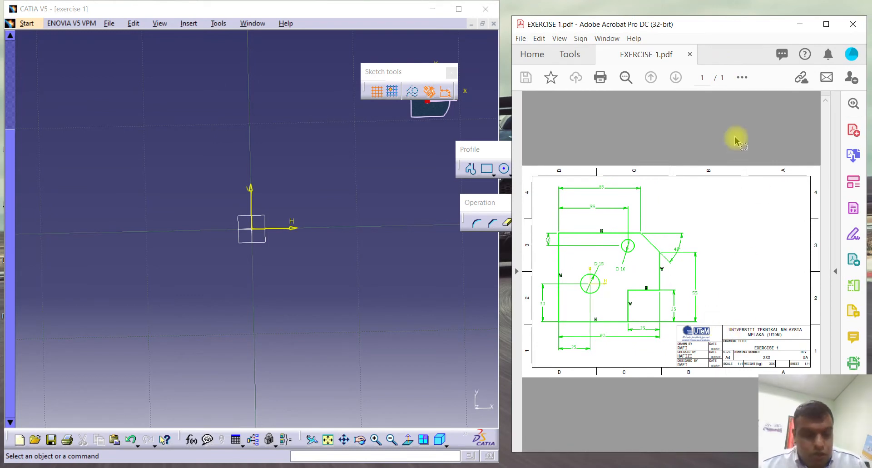
{"action": "scroll", "coordinate": [736, 141], "scroll_direction": "up", "scroll_amount": 2, "text": "ctrl"}
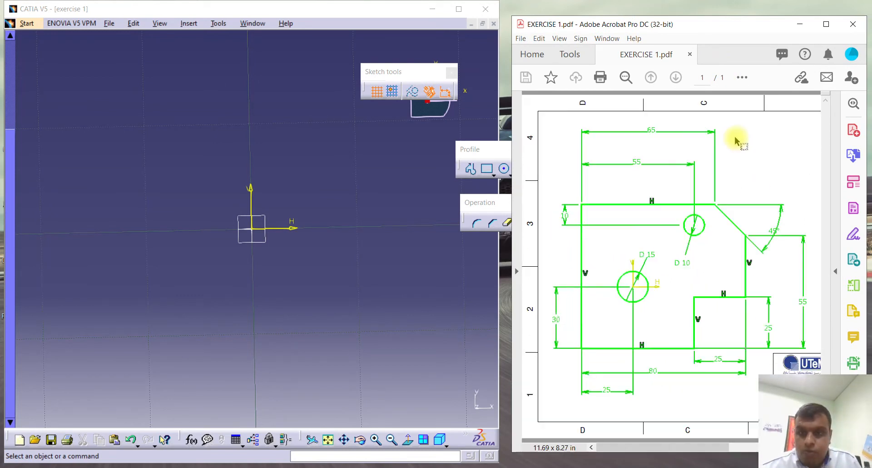
- Switch back to CATIA, widen its window up to the PDF window, and dock the Sketch tools toolbar below the menu bar
{"action": "left_click", "coordinate": [401, 156]}
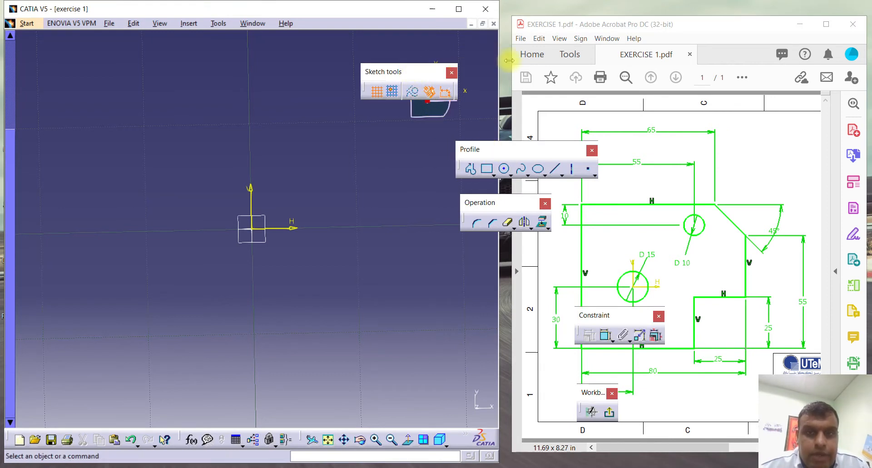
{"action": "left_click_drag", "start_coordinate": [502, 62], "coordinate": [518, 68]}
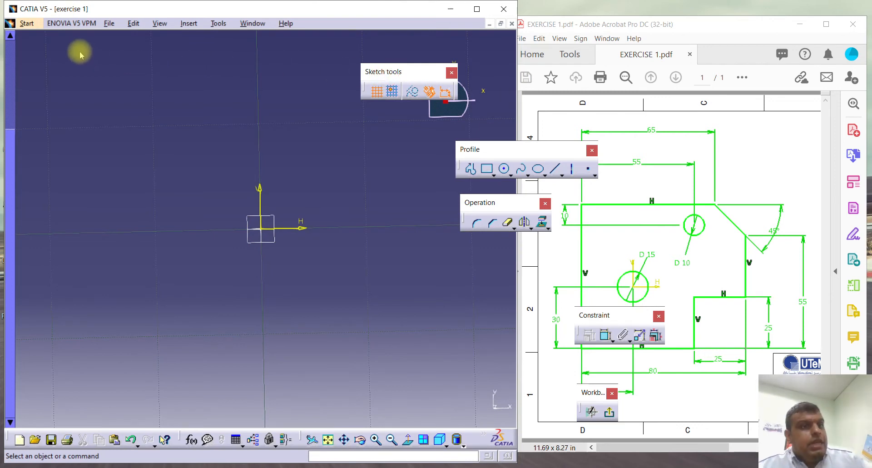
{"action": "left_click_drag", "start_coordinate": [46, 40], "coordinate": [29, 28]}
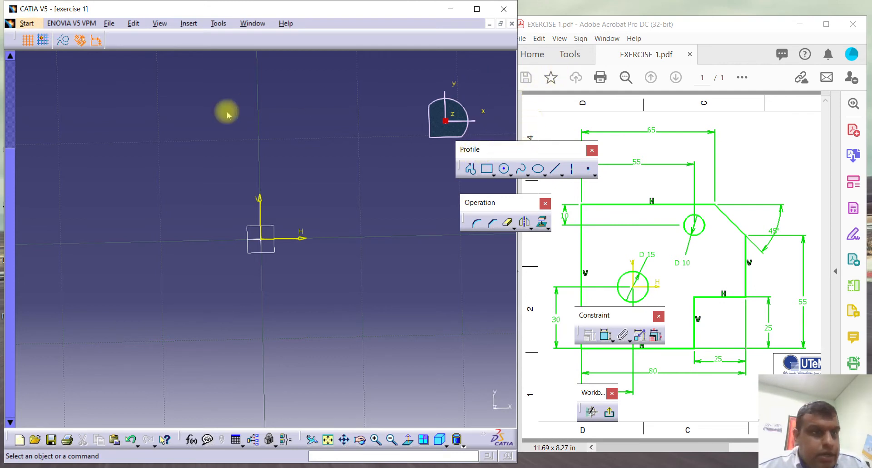
- Arrange the floating Profile, Operation, Workbench and Constraint toolbars along the sketch area's left side, clear of the PDF drawing
{"action": "left_click_drag", "start_coordinate": [75, 61], "coordinate": [72, 62]}
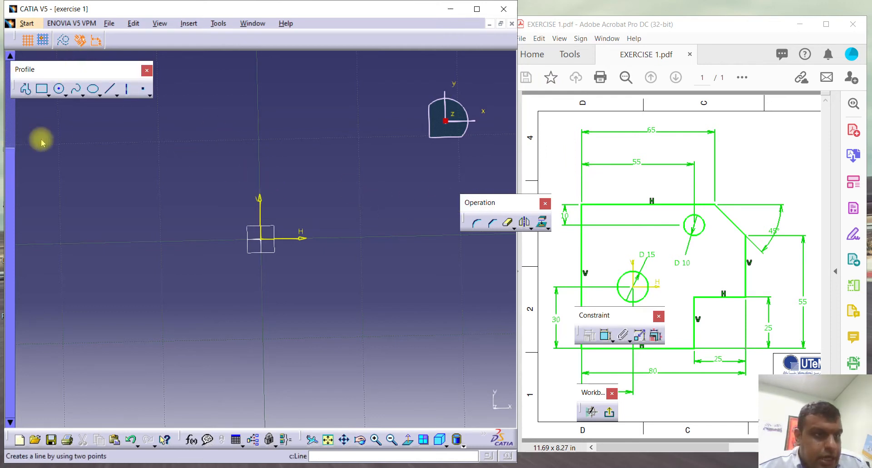
{"action": "left_click_drag", "start_coordinate": [33, 138], "coordinate": [34, 139]}
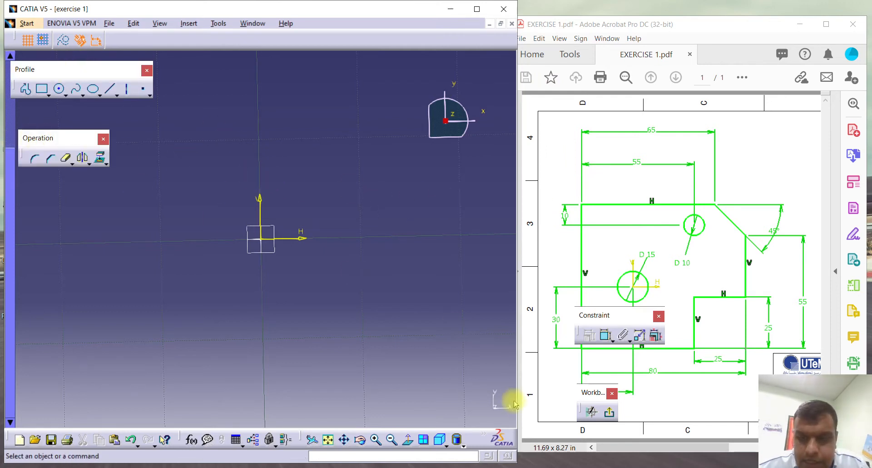
{"action": "left_click_drag", "start_coordinate": [44, 263], "coordinate": [45, 262]}
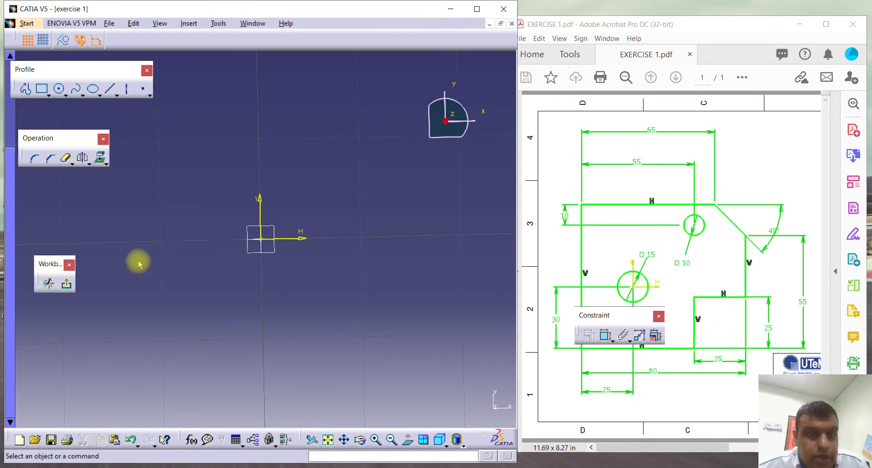
{"action": "left_click_drag", "start_coordinate": [580, 328], "coordinate": [82, 399]}
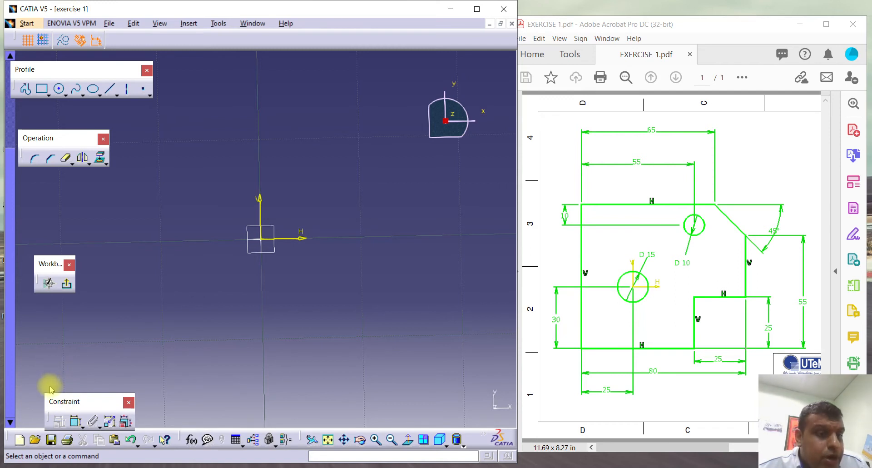
{"action": "left_click_drag", "start_coordinate": [69, 401], "coordinate": [65, 374]}
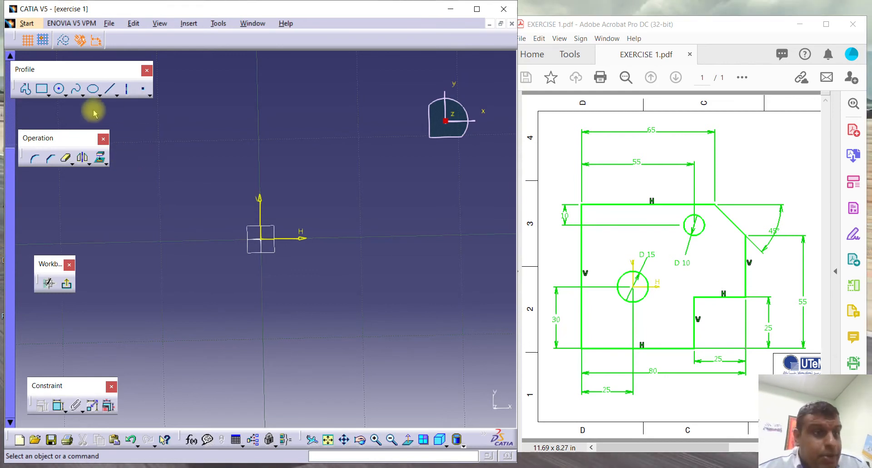
- Start a profile at about H -10 mm, V 7 mm beside the origin and draw a 70 mm vertical line downward
{"action": "left_click", "coordinate": [25, 89]}
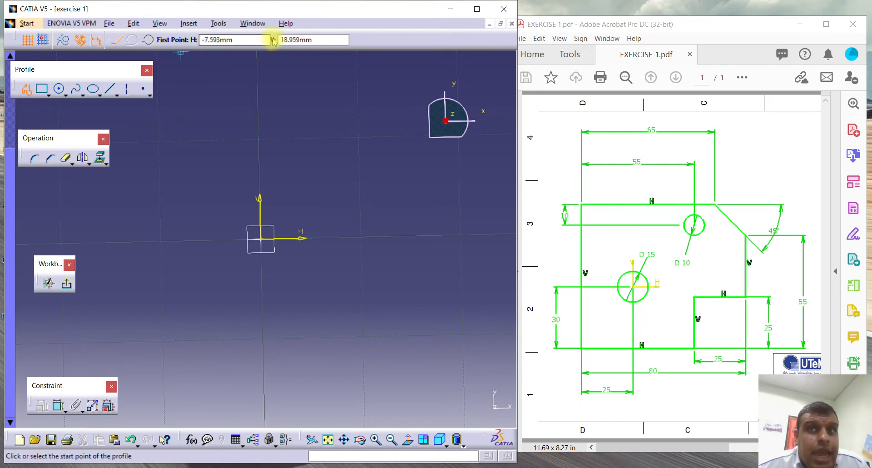
{"action": "left_click", "coordinate": [159, 173]}
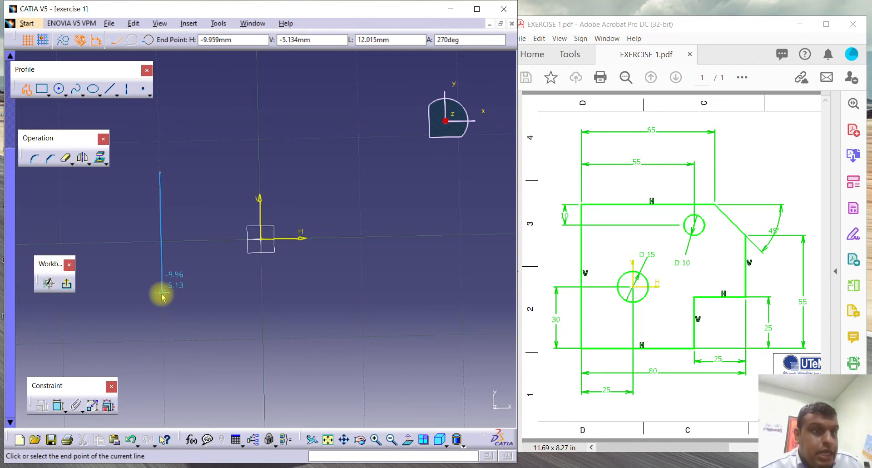
{"action": "key", "text": "Tab"}
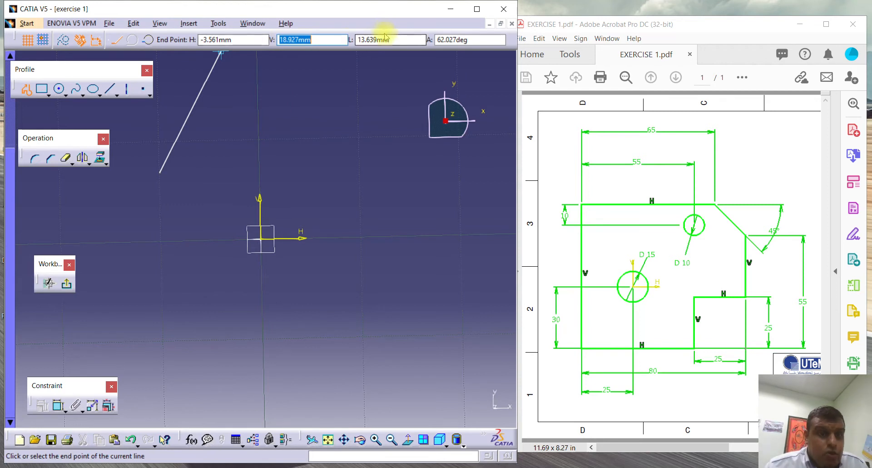
{"action": "double_click", "coordinate": [377, 42]}
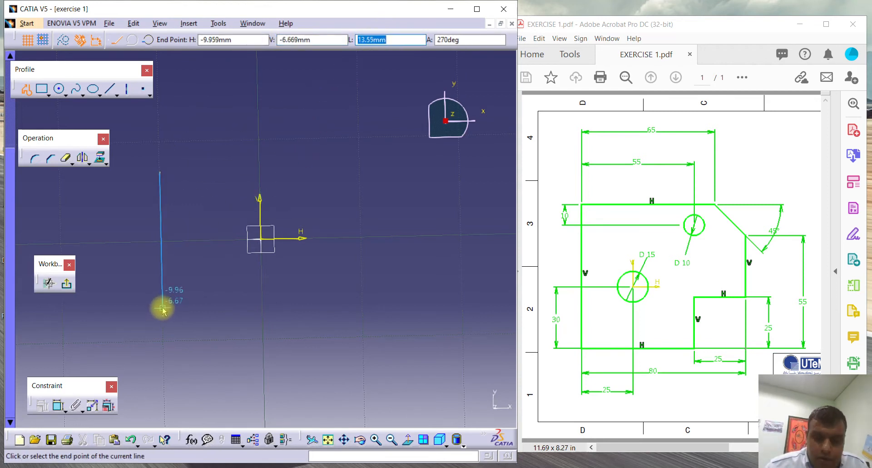
{"action": "type", "text": "70"}
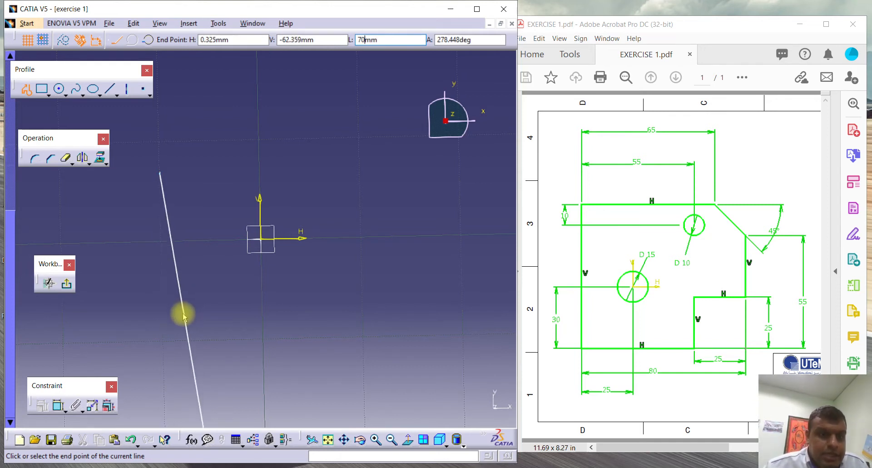
{"action": "mouse_move", "coordinate": [177, 319]}
{"action": "middle_mouse_down"}
{"action": "mouse_move", "coordinate": [189, 288]}
{"action": "mouse_move", "coordinate": [165, 376]}
{"action": "middle_mouse_up"}
{"action": "mouse_move", "coordinate": [205, 356]}
{"action": "middle_mouse_down"}
{"action": "mouse_move", "coordinate": [209, 326]}
{"action": "mouse_move", "coordinate": [180, 275]}
{"action": "middle_mouse_up"}
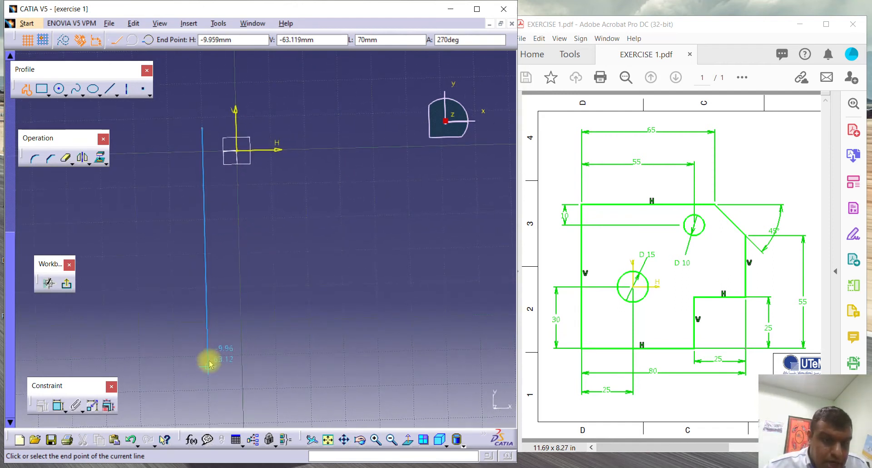
{"action": "left_click", "coordinate": [327, 439]}
{"action": "mouse_move", "coordinate": [228, 384]}
{"action": "middle_mouse_down", "text": "ctrl"}
{"action": "mouse_move", "coordinate": [228, 373]}
{"action": "mouse_move", "coordinate": [235, 436]}
{"action": "mouse_move", "coordinate": [228, 241]}
{"action": "mouse_move", "coordinate": [224, 295]}
{"action": "mouse_move", "coordinate": [251, 335]}
{"action": "middle_mouse_up", "text": "ctrl"}
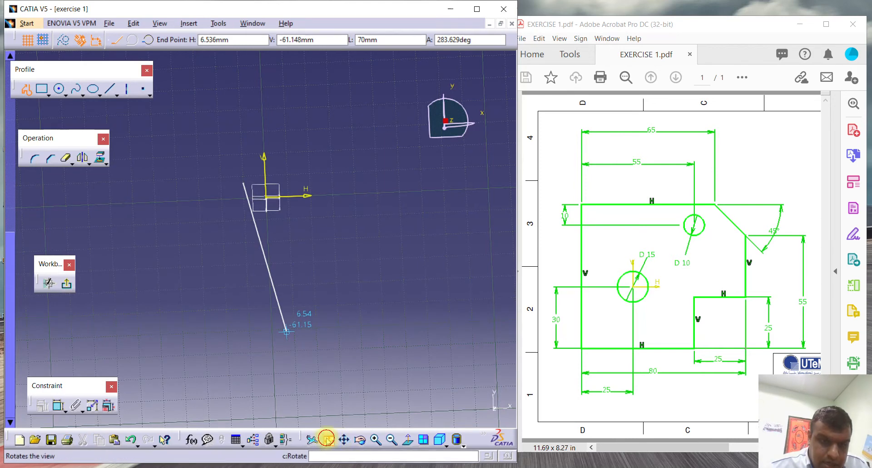
{"action": "left_click", "coordinate": [328, 440]}
{"action": "middle_click_drag", "start_coordinate": [298, 387], "coordinate": [299, 466], "text": "ctrl"}
{"action": "middle_click_drag", "start_coordinate": [318, 325], "coordinate": [300, 412], "text": "ctrl"}
{"action": "middle_click_drag", "start_coordinate": [282, 312], "coordinate": [306, 258]}
{"action": "left_click", "coordinate": [407, 439]}
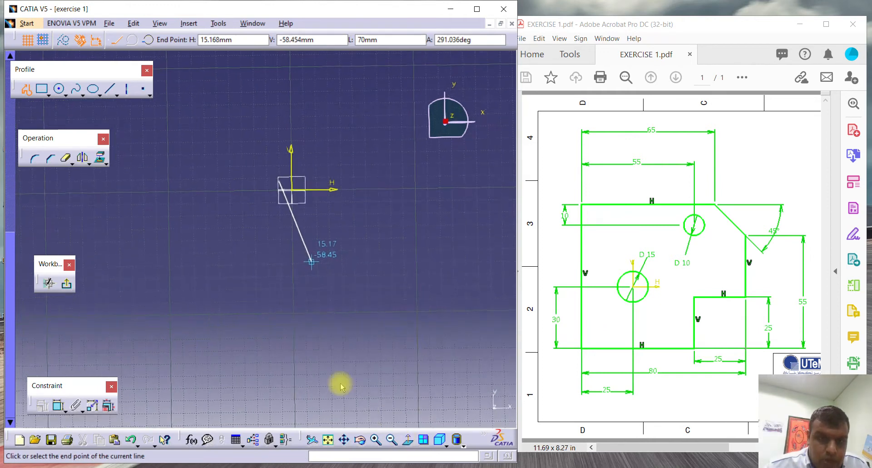
{"action": "left_click", "coordinate": [282, 349]}
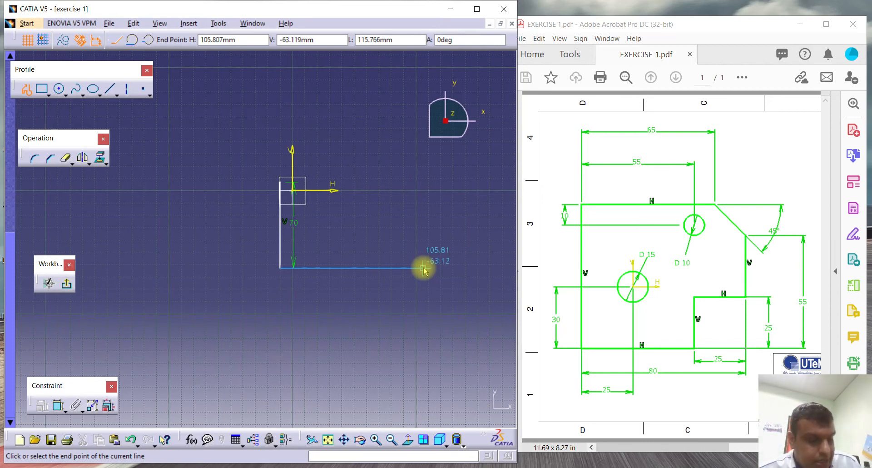
- Continue the profile with a 55 mm horizontal line to the right from the lower end of the vertical line
{"action": "key", "text": "Tab"}
{"action": "key", "text": "Tab"}
{"action": "key", "text": "Tab"}
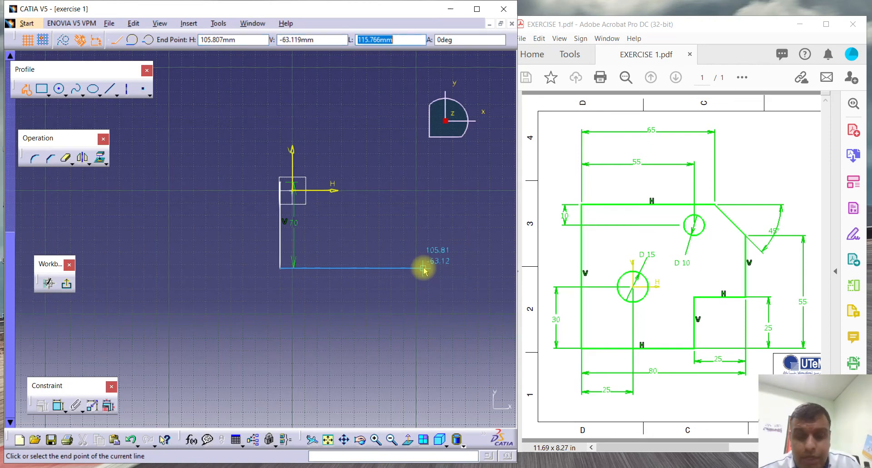
{"action": "type", "text": "55"}
{"action": "key", "text": "Return"}
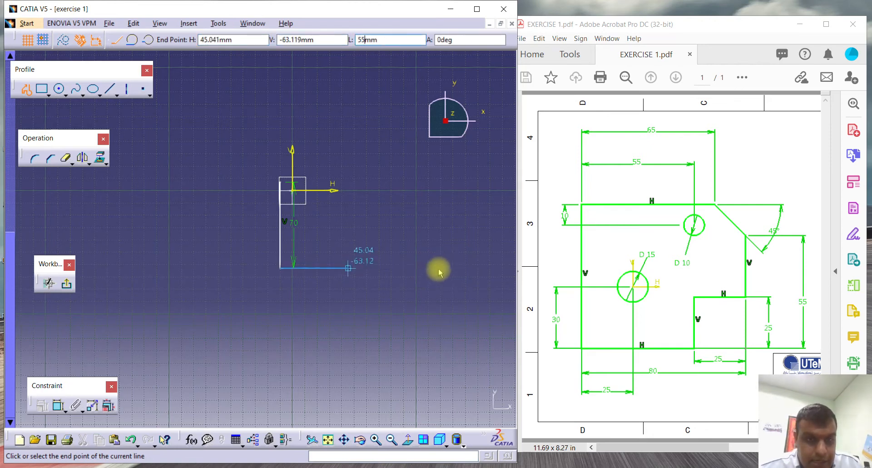
{"action": "left_click", "coordinate": [437, 268]}
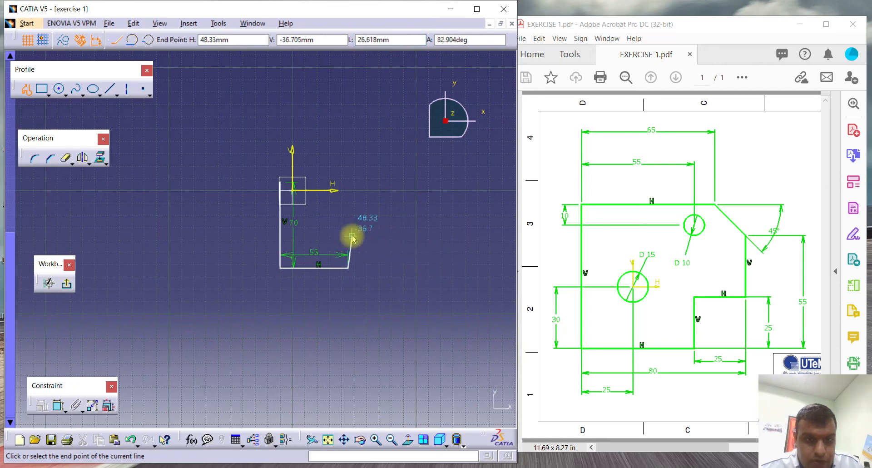
- Add a 25 mm vertical segment upward from the right end of the profile's bottom edge
{"action": "key", "text": "Tab"}
{"action": "key", "text": "Tab"}
{"action": "key", "text": "Tab"}
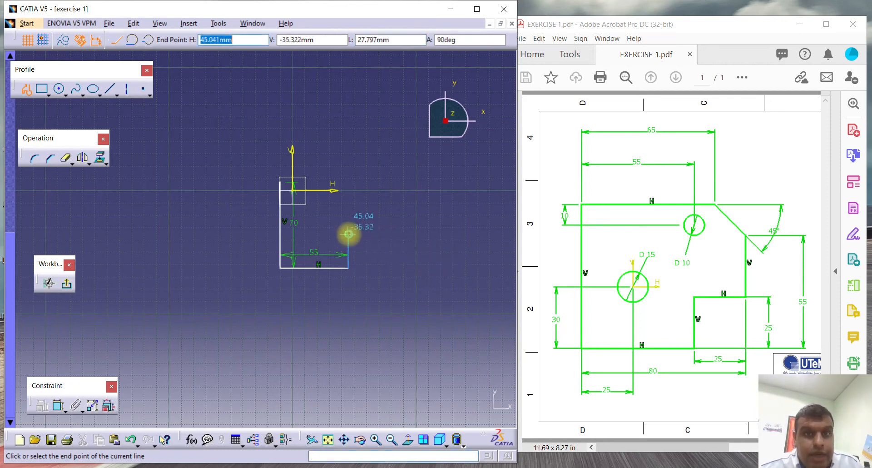
{"action": "type", "text": "25mm"}
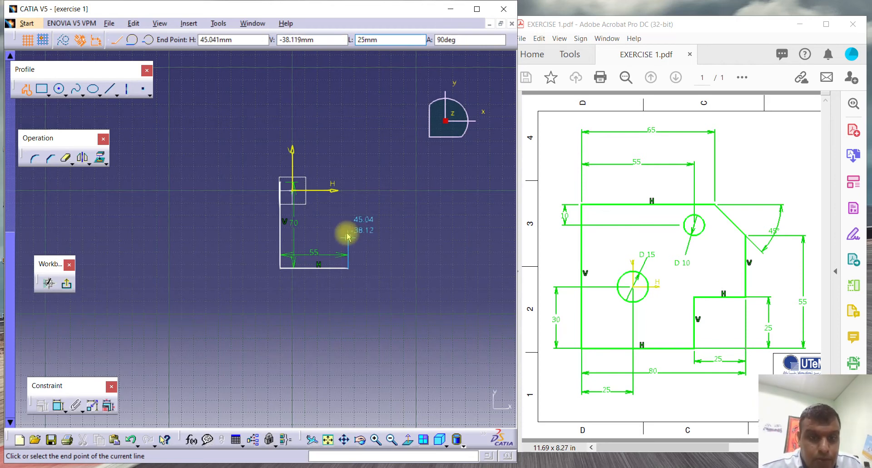
{"action": "key", "text": "Return"}
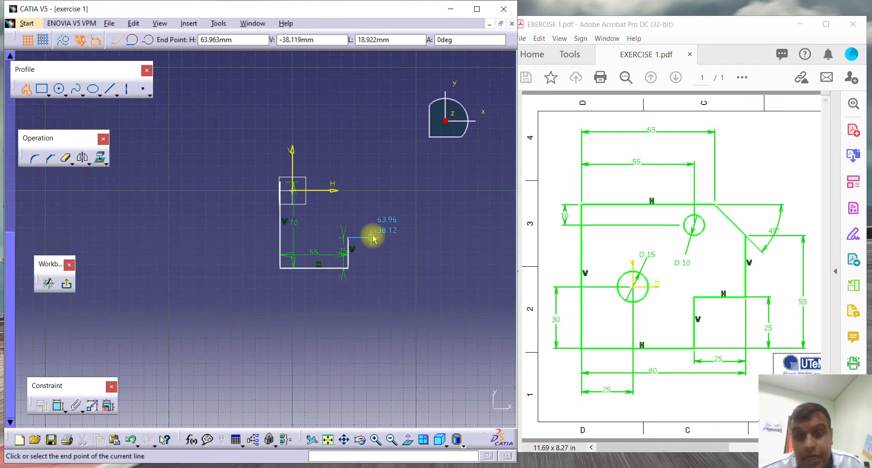
- Continue from the top of the short vertical segment with a 25 mm horizontal segment to the right
{"action": "key", "text": "Tab"}
{"action": "key", "text": "Tab"}
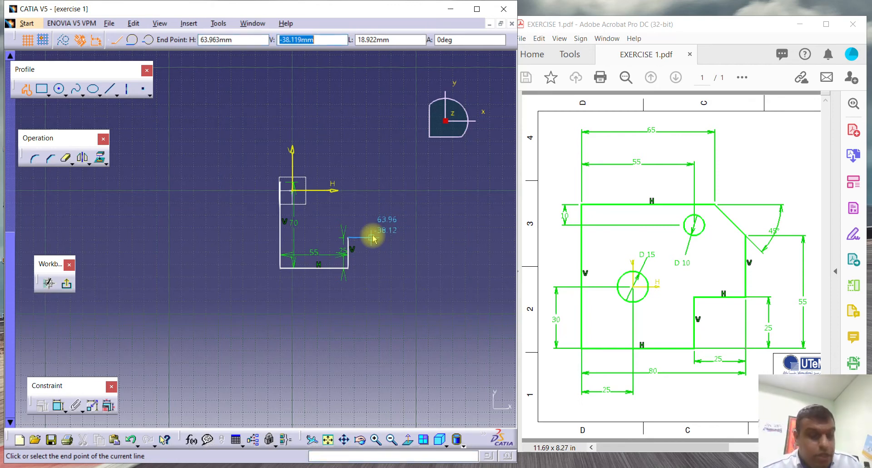
{"action": "key", "text": "Tab"}
{"action": "type", "text": "25"}
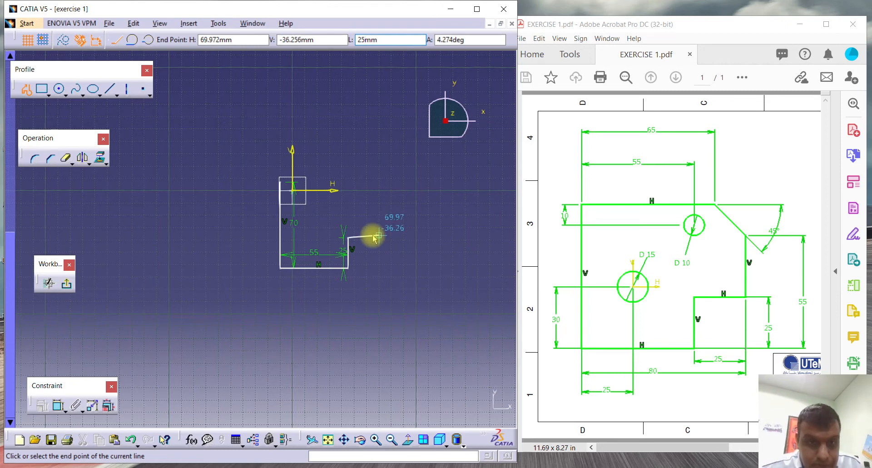
{"action": "left_click", "coordinate": [379, 236]}
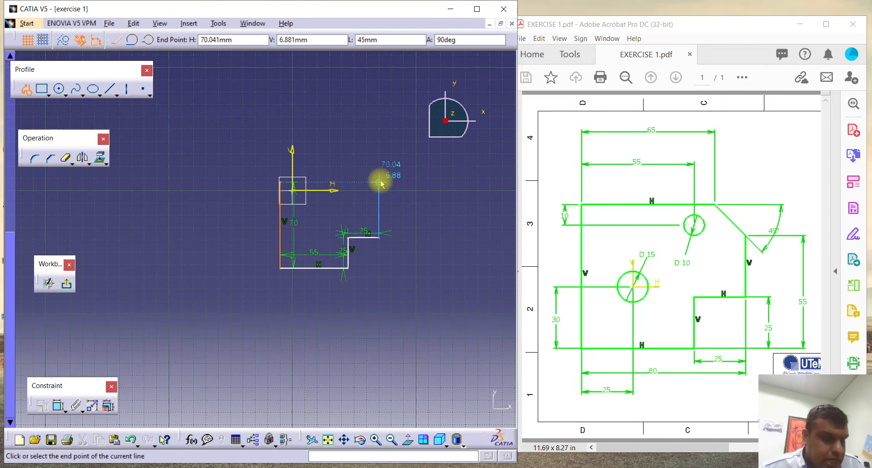
{"action": "key", "text": "Tab"}
{"action": "key", "text": "Tab"}
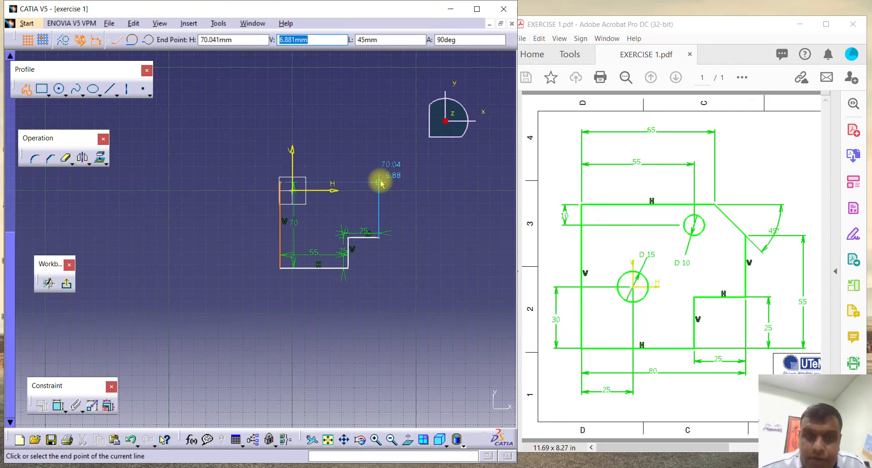
{"action": "type", "text": "45"}
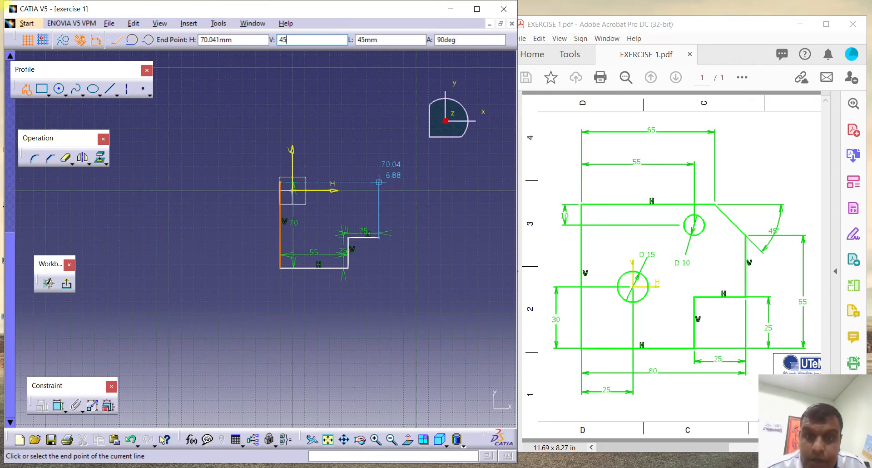
{"action": "key", "text": "Tab"}
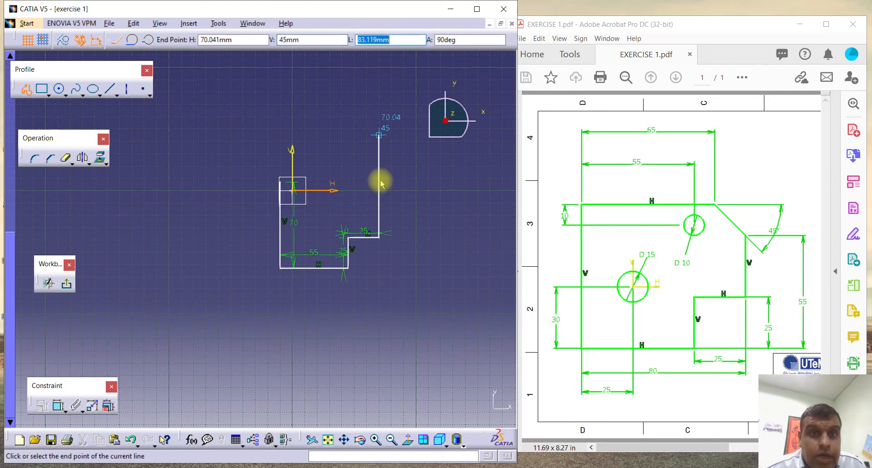
{"action": "type", "text": "45"}
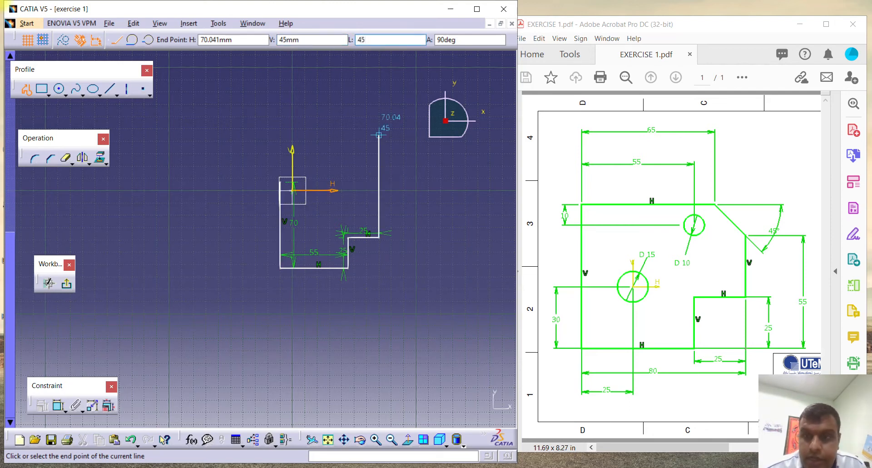
{"action": "key", "text": "Tab"}
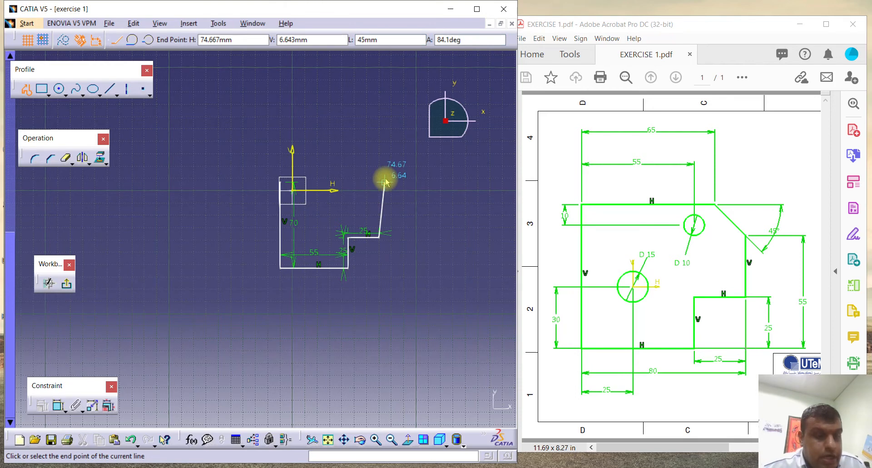
{"action": "key", "text": "Escape"}
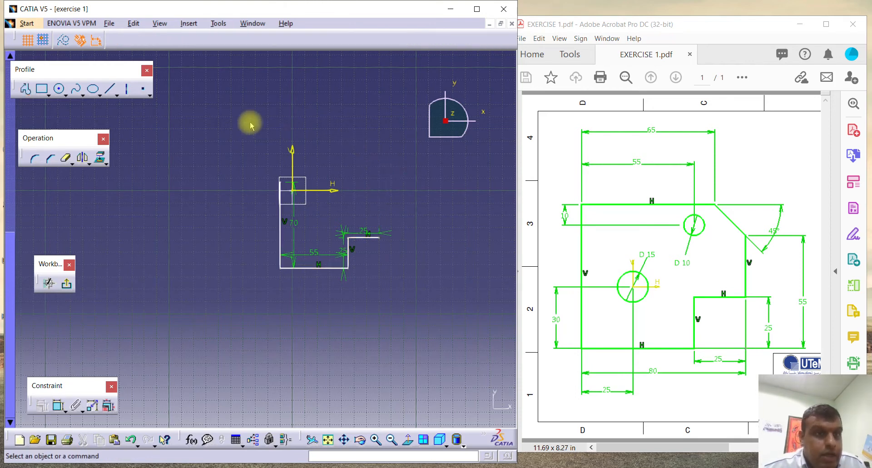
- Restart the profile from the open end of the 25 mm step and draw a 45 mm vertical line upward
{"action": "left_click", "coordinate": [29, 89]}
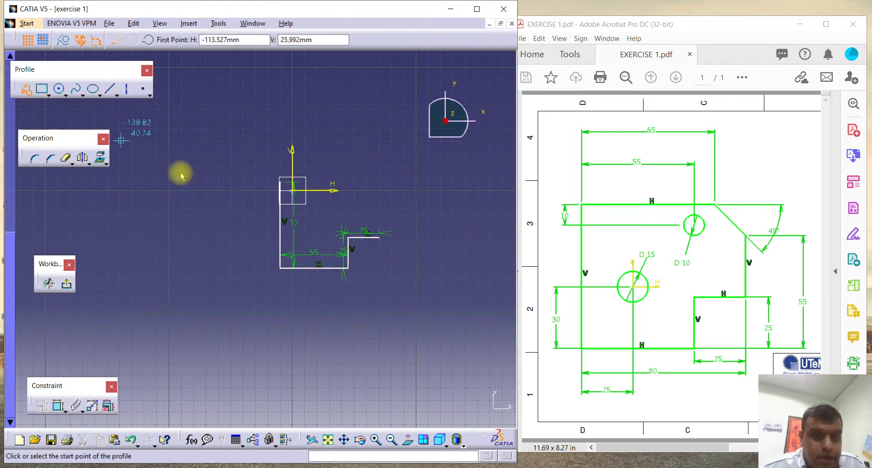
{"action": "left_click", "coordinate": [379, 237]}
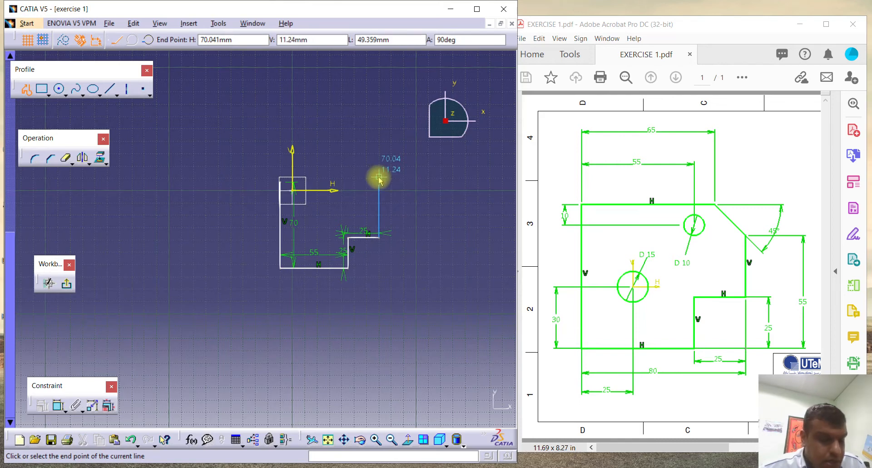
{"action": "key", "text": "Tab"}
{"action": "key", "text": "Tab"}
{"action": "key", "text": "Tab"}
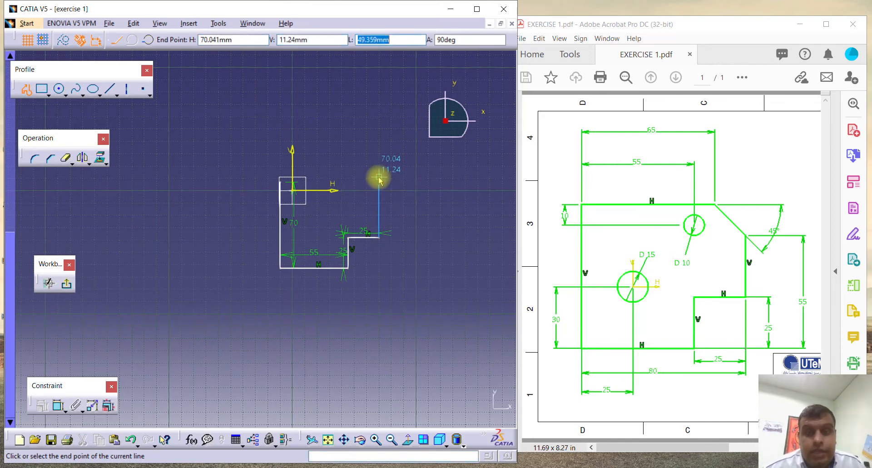
{"action": "type", "text": "45"}
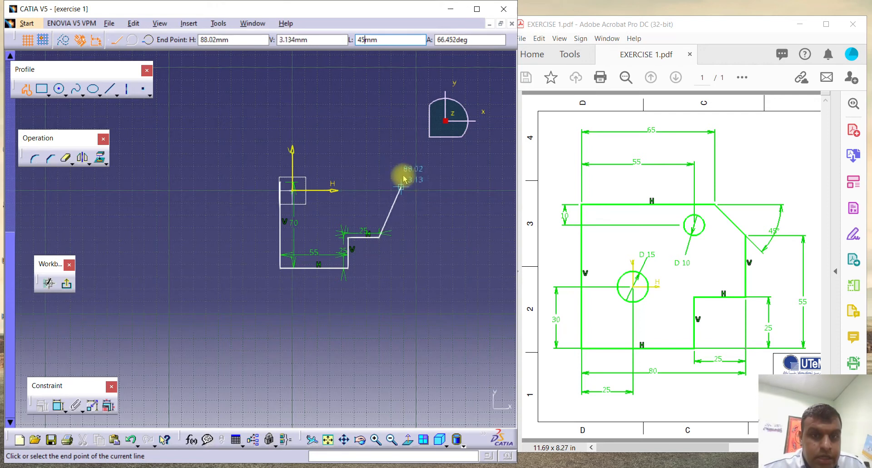
{"action": "left_click", "coordinate": [376, 177]}
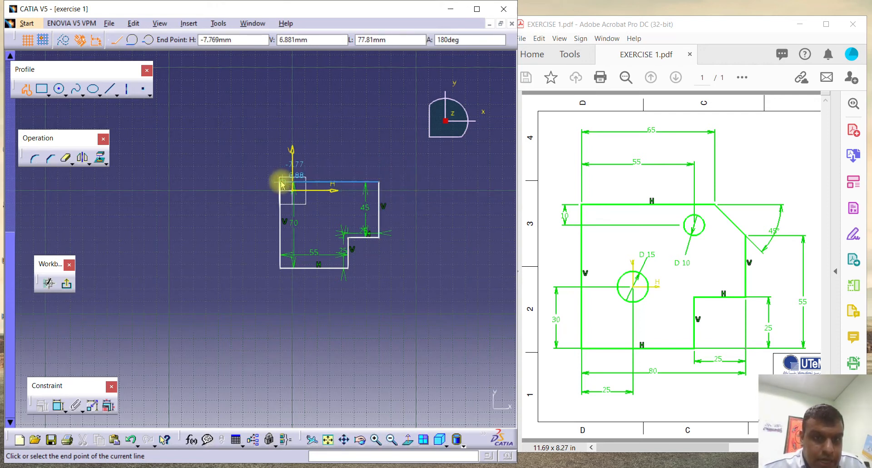
- Close the profile with a horizontal line back to its starting point and end the Profile command
{"action": "mouse_move", "coordinate": [289, 177]}
{"action": "middle_mouse_down"}
{"action": "mouse_move", "coordinate": [307, 125]}
{"action": "mouse_move", "coordinate": [264, 183]}
{"action": "middle_mouse_up"}
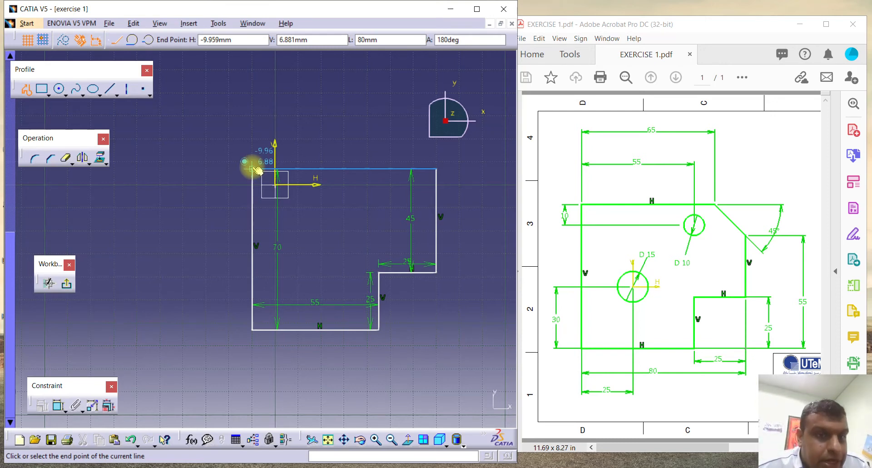
{"action": "left_click", "coordinate": [252, 169]}
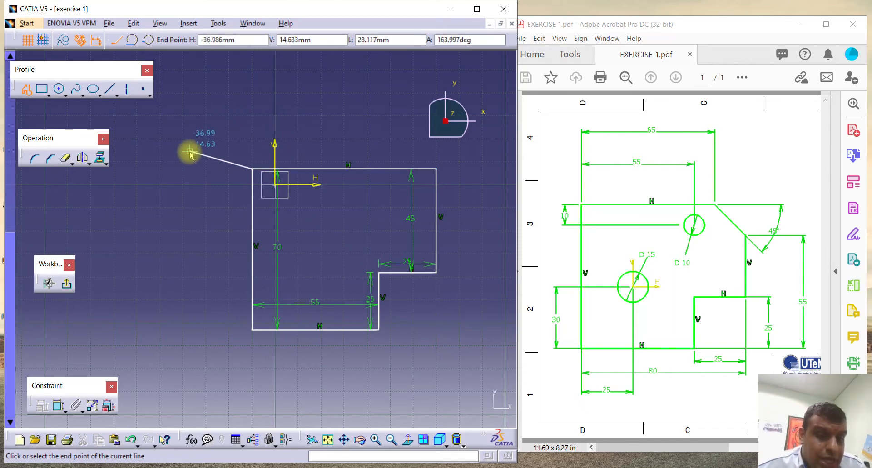
{"action": "key", "text": "Escape"}
- Move the 70 mm overall height dimension outside the profile, to the left of its left edge
{"action": "mouse_move", "coordinate": [290, 132]}
{"action": "middle_mouse_down"}
{"action": "mouse_move", "coordinate": [272, 122]}
{"action": "mouse_move", "coordinate": [270, 131]}
{"action": "middle_mouse_up"}
{"action": "middle_click_drag", "start_coordinate": [304, 195], "coordinate": [281, 186]}
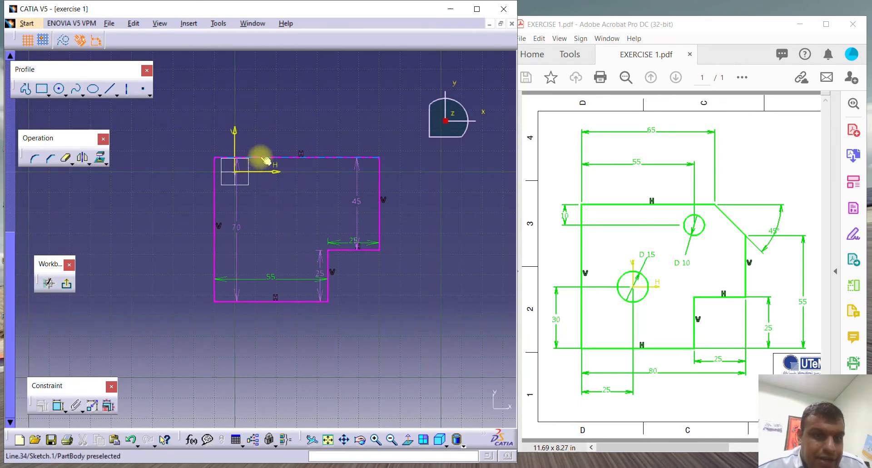
{"action": "left_click_drag", "start_coordinate": [238, 224], "coordinate": [163, 212]}
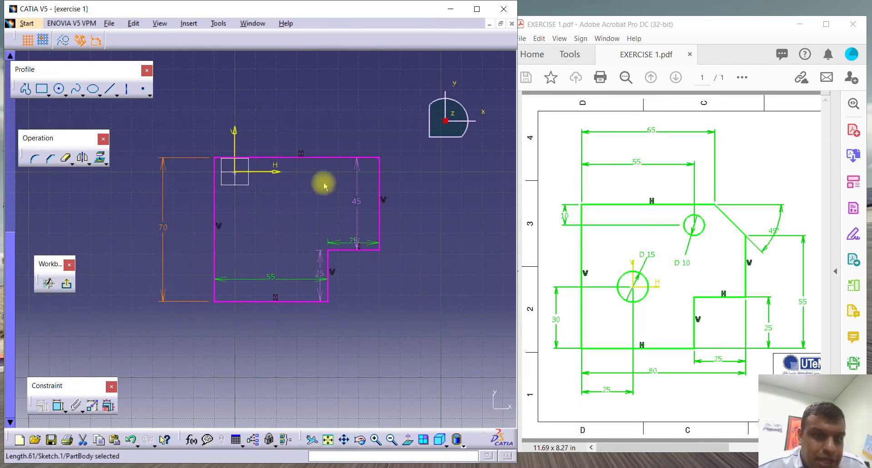
{"action": "middle_click_drag", "start_coordinate": [324, 179], "coordinate": [317, 231]}
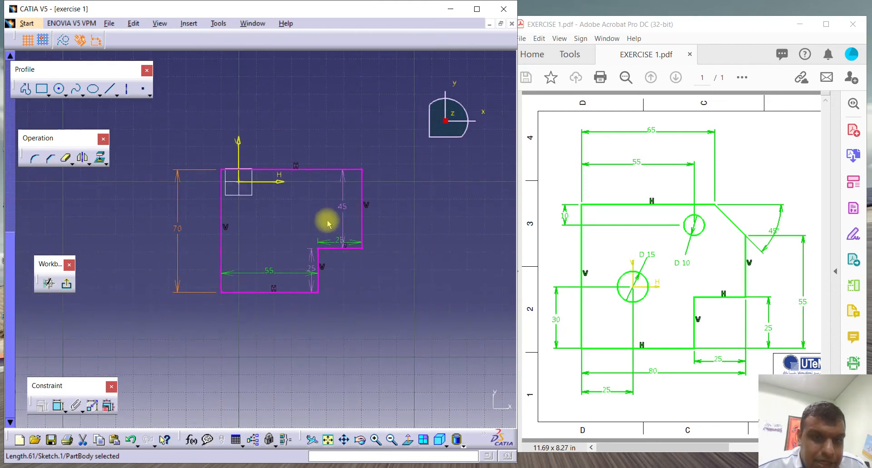
- Pull the 45 mm height dimension outside the profile's right edge and delete it
{"action": "left_click", "coordinate": [341, 202]}
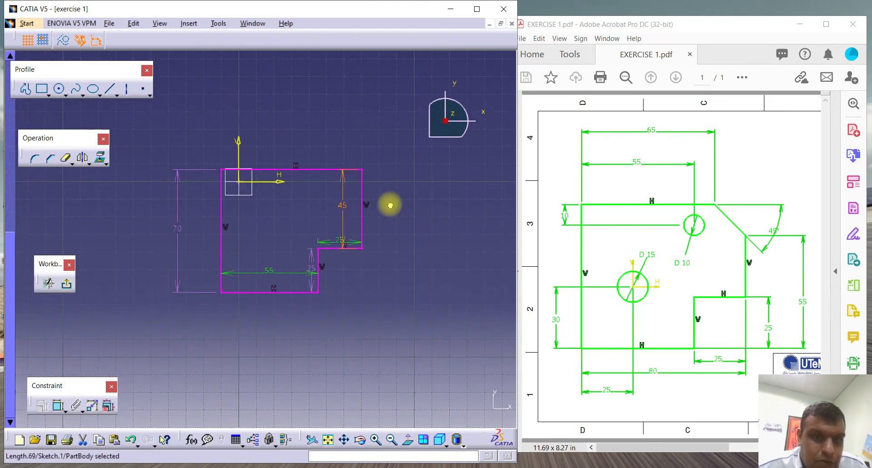
{"action": "left_click_drag", "start_coordinate": [344, 194], "coordinate": [399, 201]}
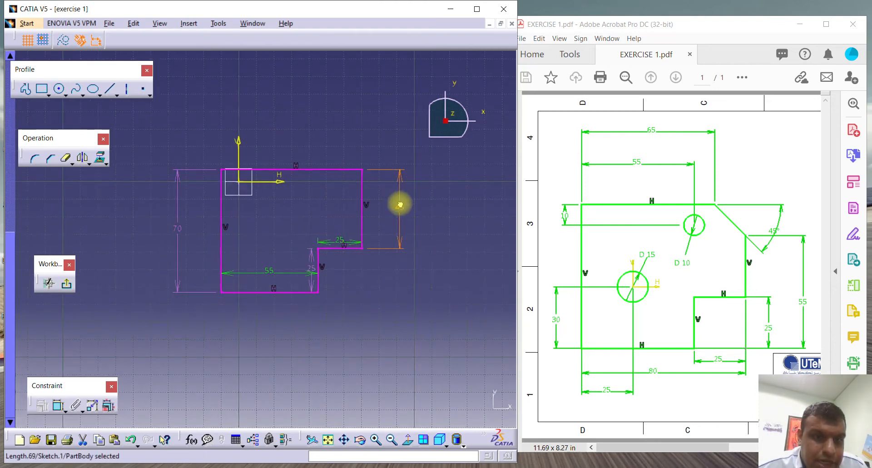
{"action": "left_click", "coordinate": [427, 195]}
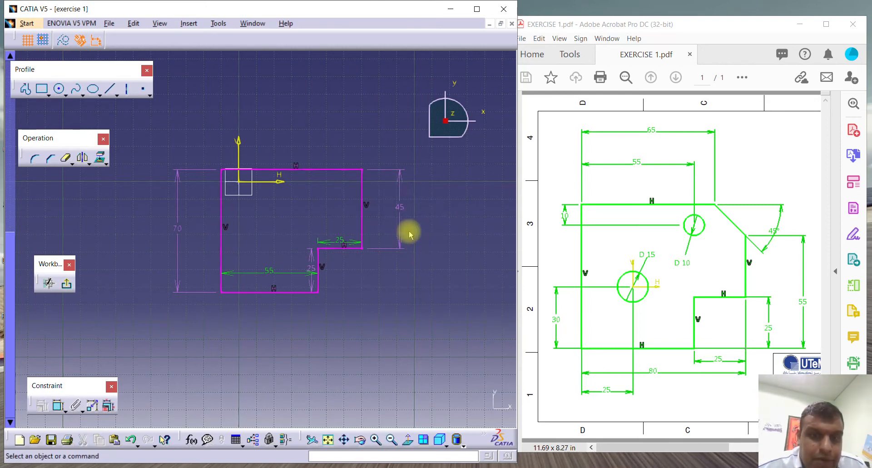
{"action": "left_click", "coordinate": [402, 206]}
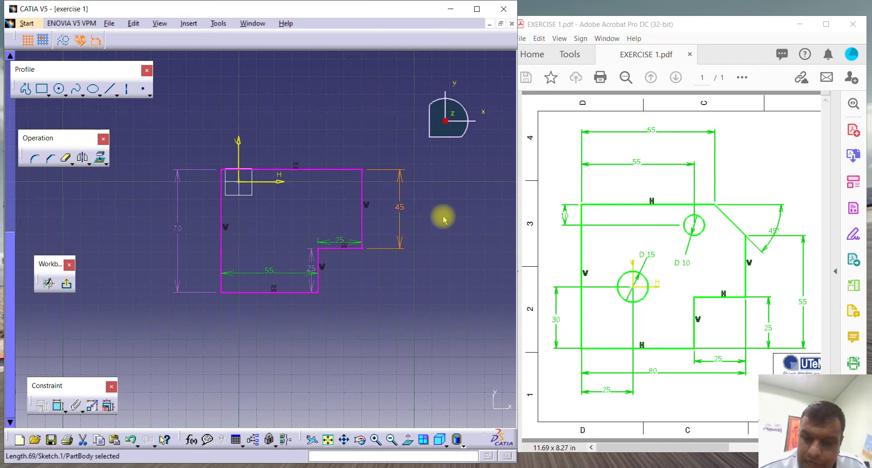
{"action": "key", "text": "Delete"}
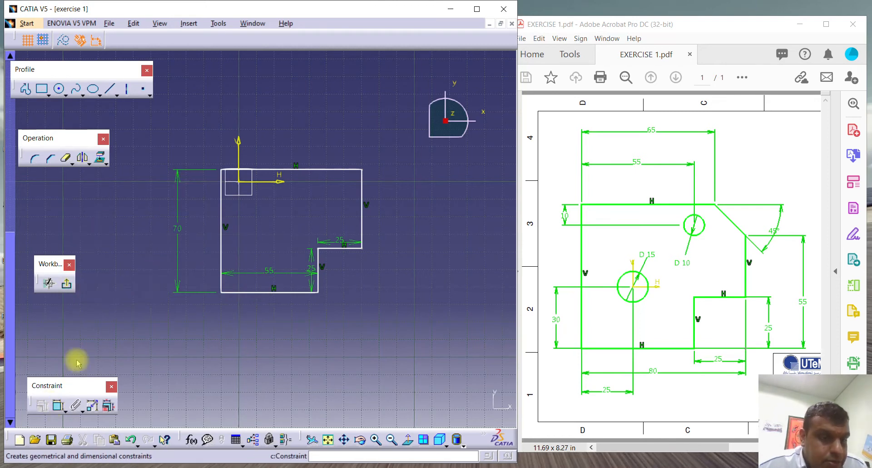
- Dimension the distance from the horizontal axis to the profile's bottom edge and set it to 30 mm
{"action": "middle_click", "coordinate": [271, 258]}
{"action": "middle_click_drag", "start_coordinate": [270, 257], "coordinate": [270, 269]}
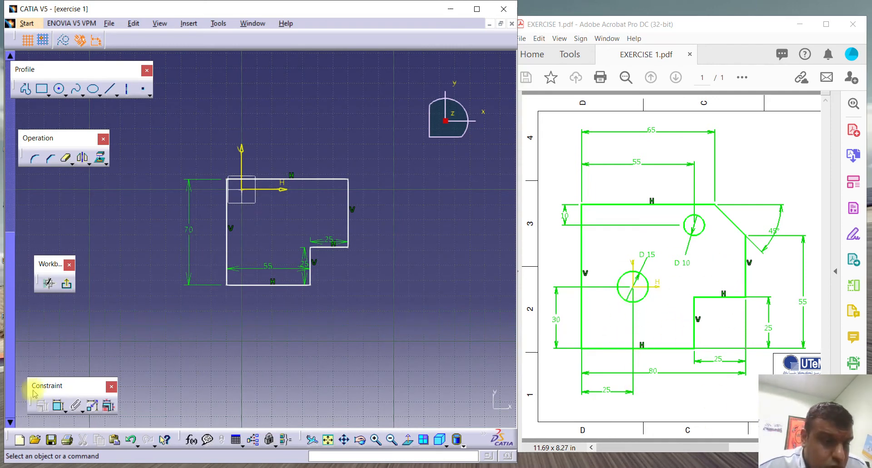
{"action": "left_click", "coordinate": [59, 408]}
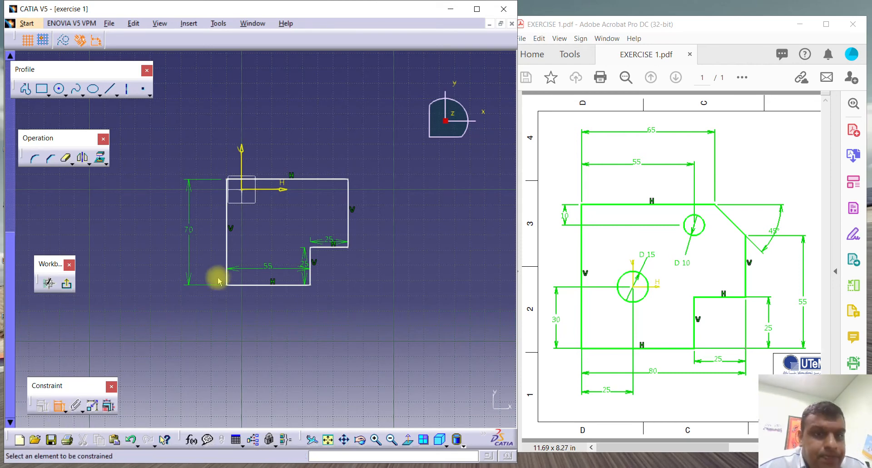
{"action": "left_click", "coordinate": [281, 191]}
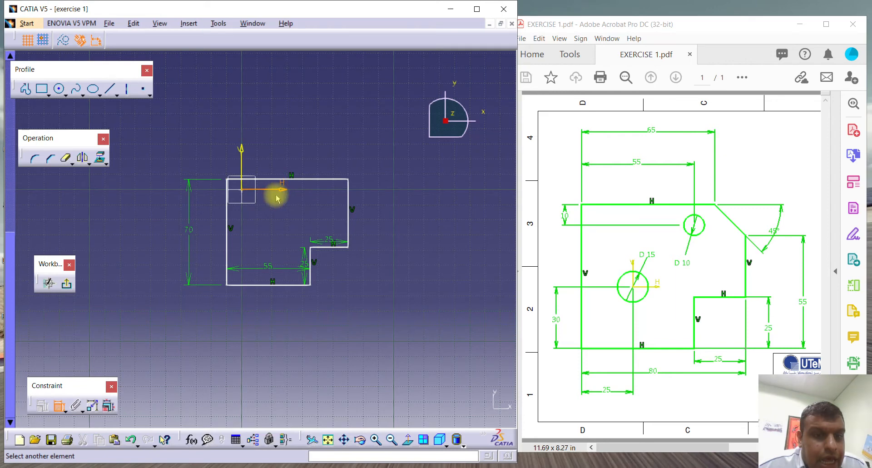
{"action": "left_click", "coordinate": [263, 285]}
{"action": "left_click", "coordinate": [95, 236]}
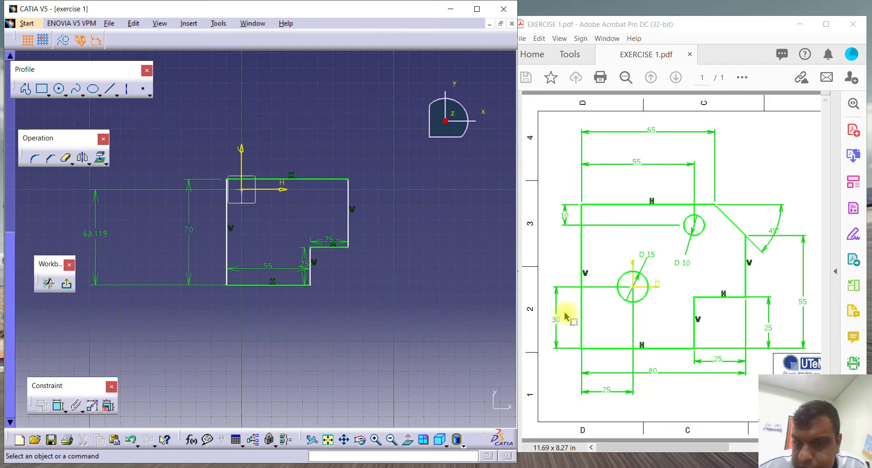
{"action": "double_click", "coordinate": [96, 231]}
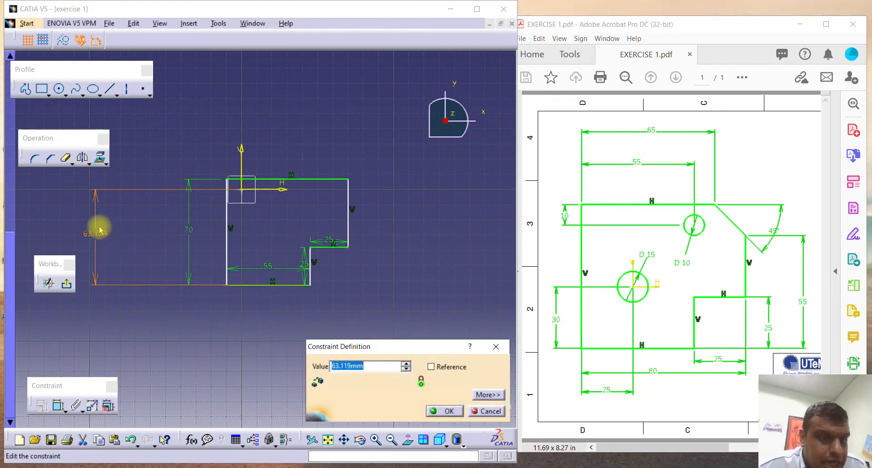
{"action": "type", "text": "30"}
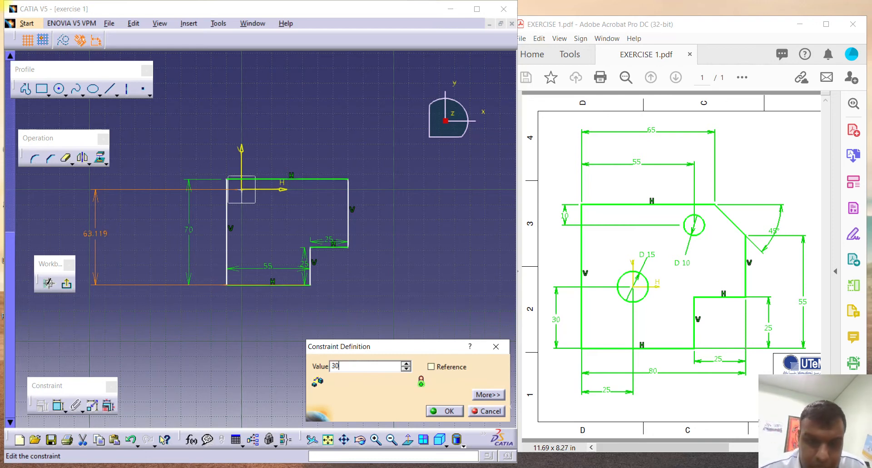
{"action": "key", "text": "Return"}
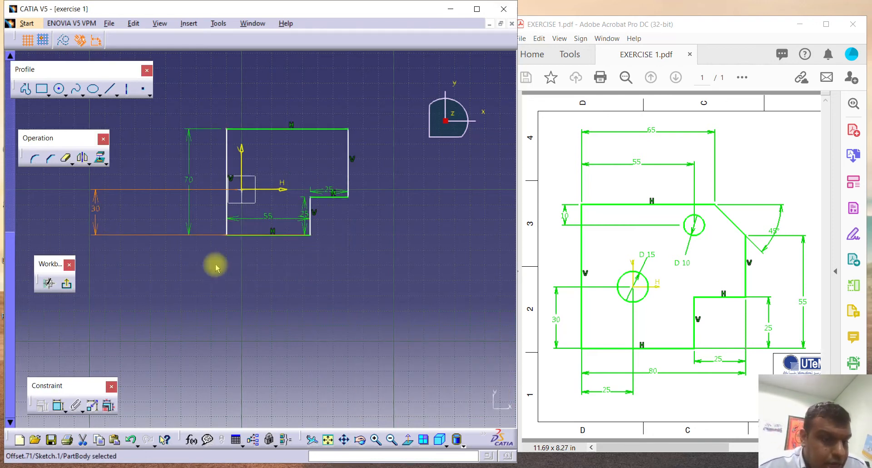
- Dimension the distance from the vertical axis to the profile's left edge, place it below the profile and set it to 25 mm
{"action": "left_click", "coordinate": [55, 406]}
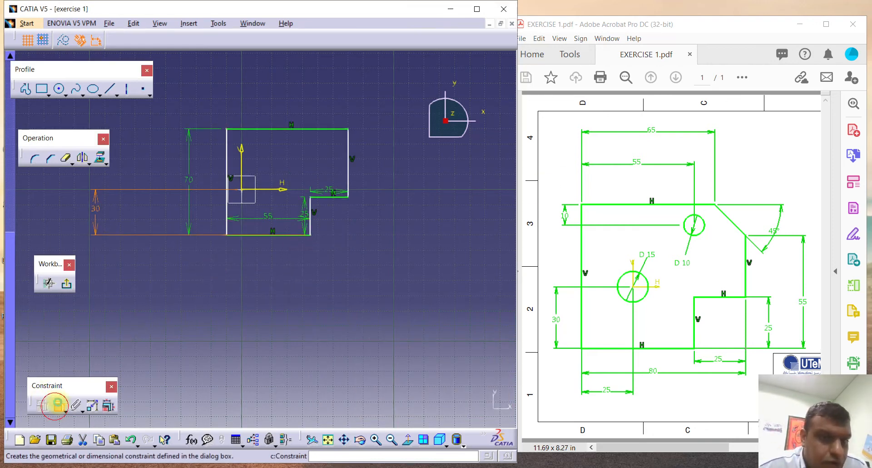
{"action": "left_click", "coordinate": [243, 162]}
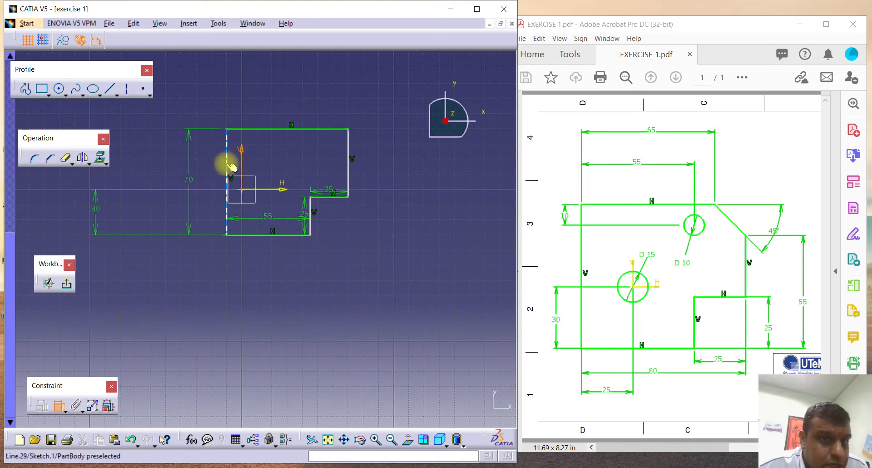
{"action": "left_click", "coordinate": [228, 171]}
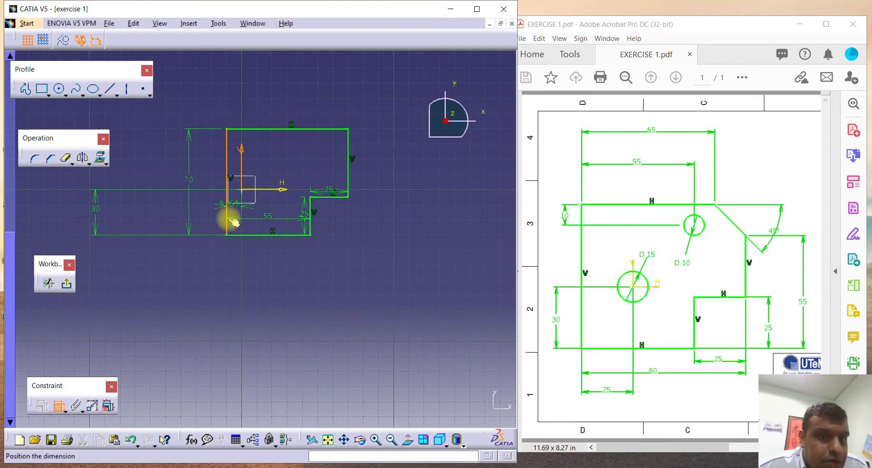
{"action": "left_click", "coordinate": [214, 296]}
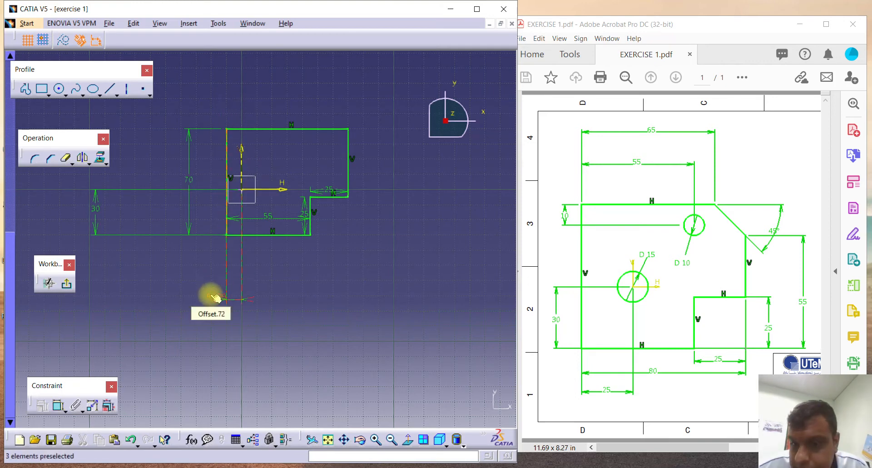
{"action": "double_click", "coordinate": [214, 297]}
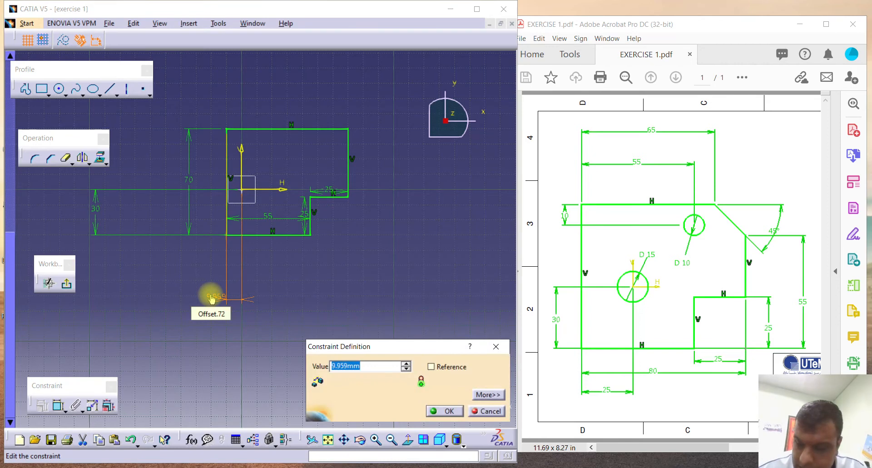
{"action": "type", "text": "25"}
{"action": "left_click", "coordinate": [210, 296]}
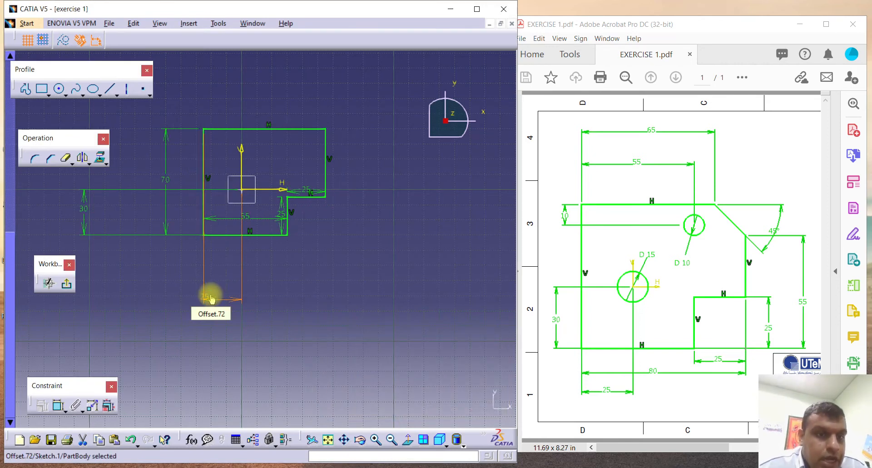
{"action": "left_click", "coordinate": [224, 286]}
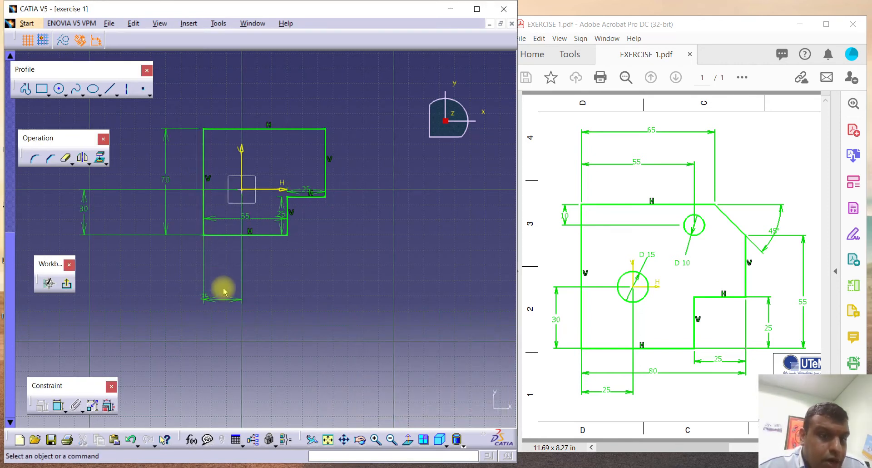
- Reposition the 55 mm, both 25 mm step dimensions and the 30 mm offset so they sit neatly outside the profile
{"action": "middle_click_drag", "start_coordinate": [166, 243], "coordinate": [171, 265]}
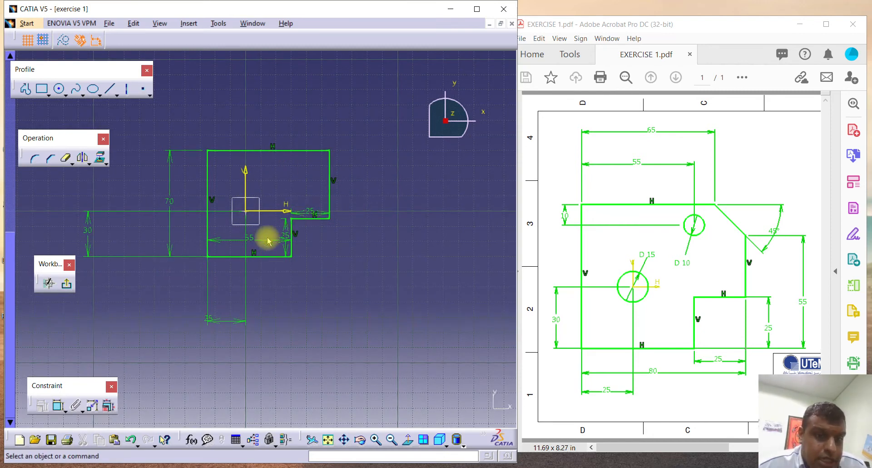
{"action": "left_click_drag", "start_coordinate": [267, 243], "coordinate": [254, 281]}
{"action": "left_click_drag", "start_coordinate": [293, 240], "coordinate": [344, 240]}
{"action": "left_click", "coordinate": [316, 214]}
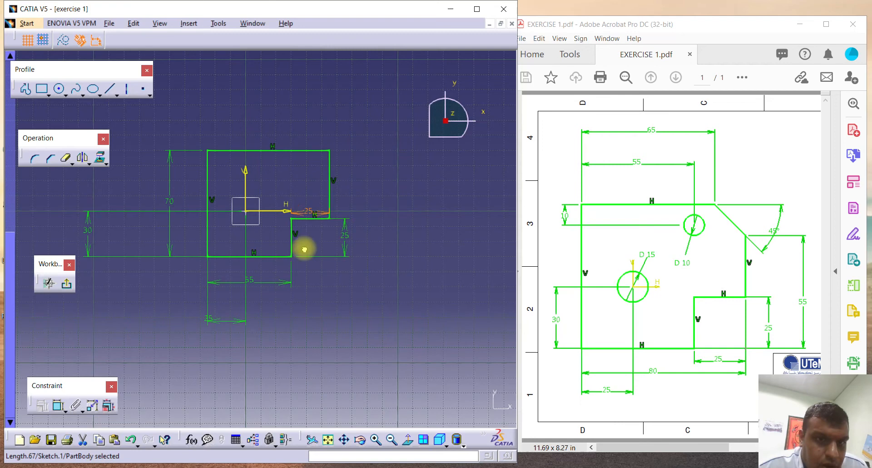
{"action": "left_click_drag", "start_coordinate": [297, 212], "coordinate": [307, 268]}
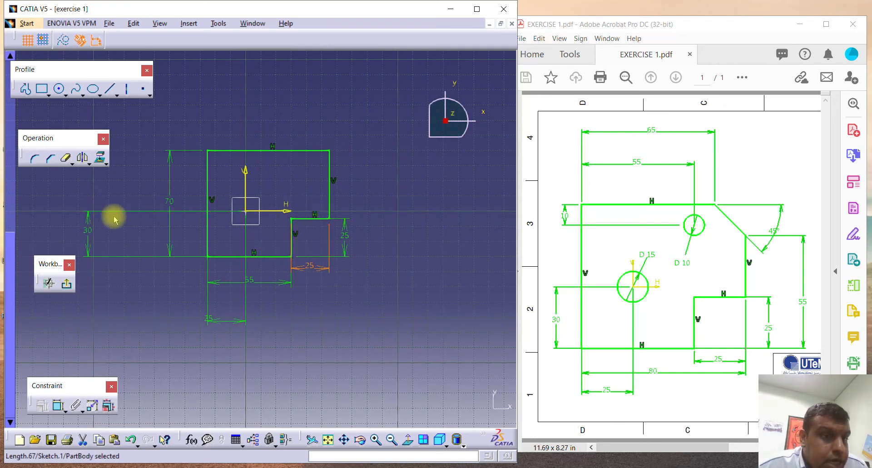
{"action": "left_click_drag", "start_coordinate": [93, 229], "coordinate": [187, 237]}
- Chamfer the profile's upper-right corner at 45° with a length of about 22.4 mm, and delete the chamfer's length dimension
{"action": "mouse_move", "coordinate": [127, 246]}
{"action": "middle_mouse_down"}
{"action": "mouse_move", "coordinate": [121, 272]}
{"action": "mouse_move", "coordinate": [121, 253]}
{"action": "middle_mouse_up"}
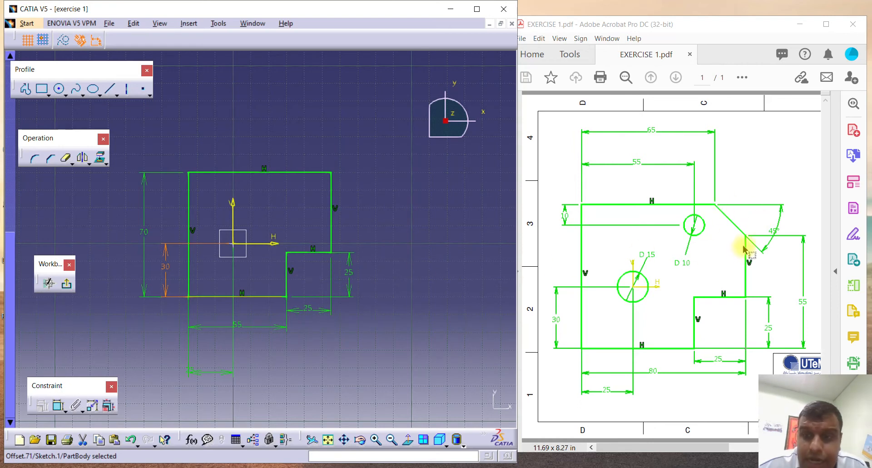
{"action": "left_click", "coordinate": [52, 162]}
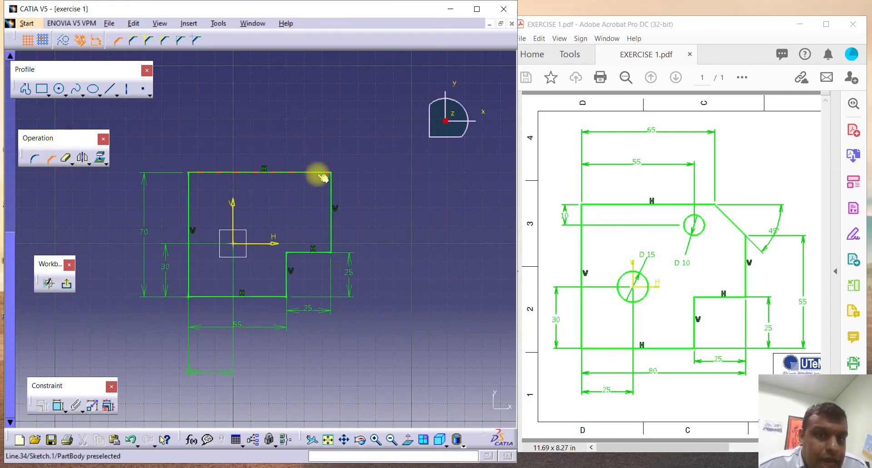
{"action": "left_click", "coordinate": [323, 174]}
{"action": "left_click", "coordinate": [331, 184]}
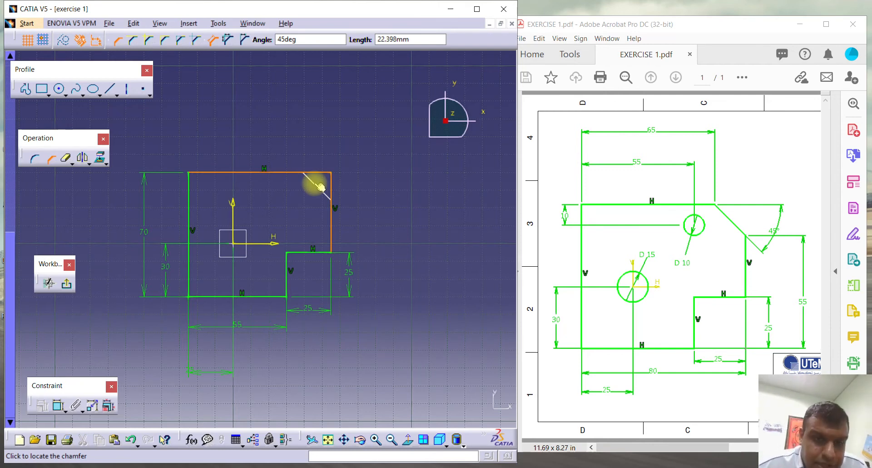
{"action": "left_click", "coordinate": [320, 186]}
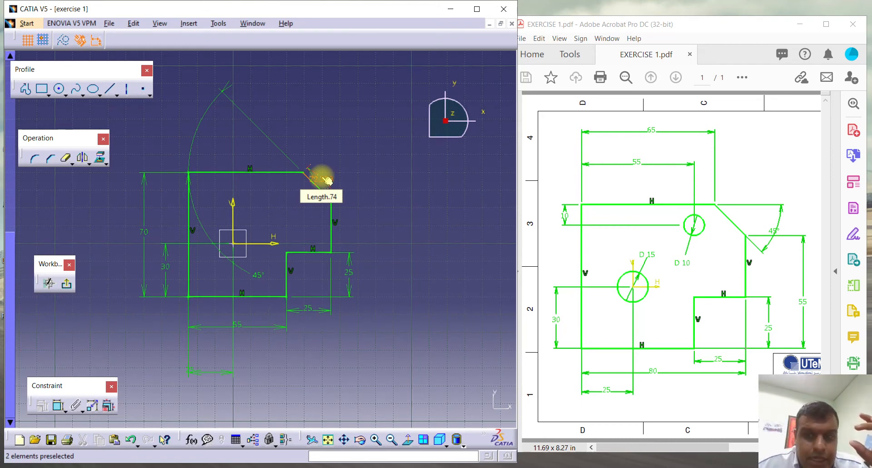
{"action": "left_click", "coordinate": [322, 177]}
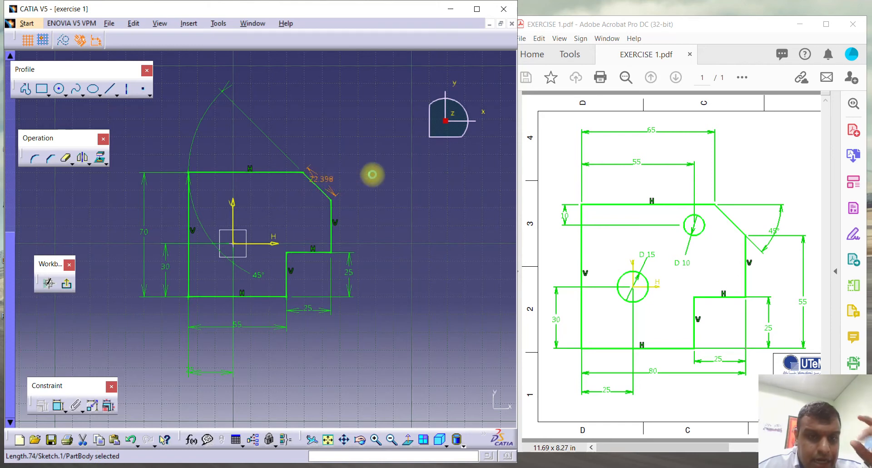
{"action": "left_click", "coordinate": [373, 175]}
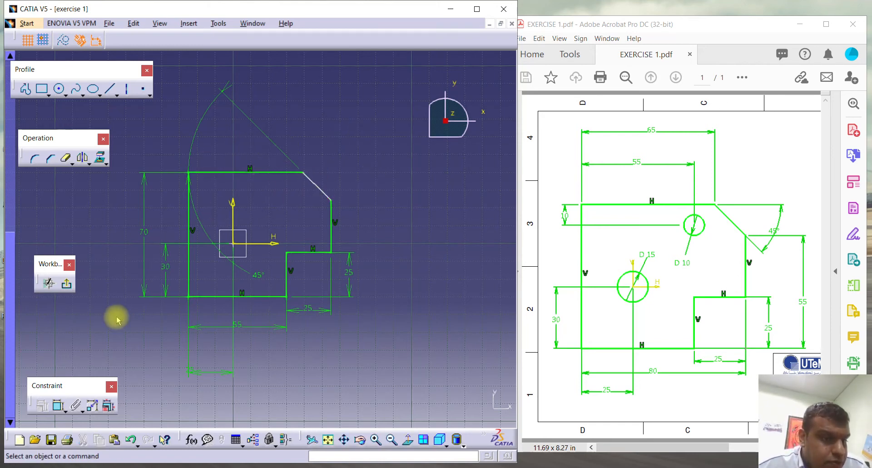
- Dimension the chamfer line in the vertical measure direction and place the dimension to the right of the profile
{"action": "left_click", "coordinate": [57, 404]}
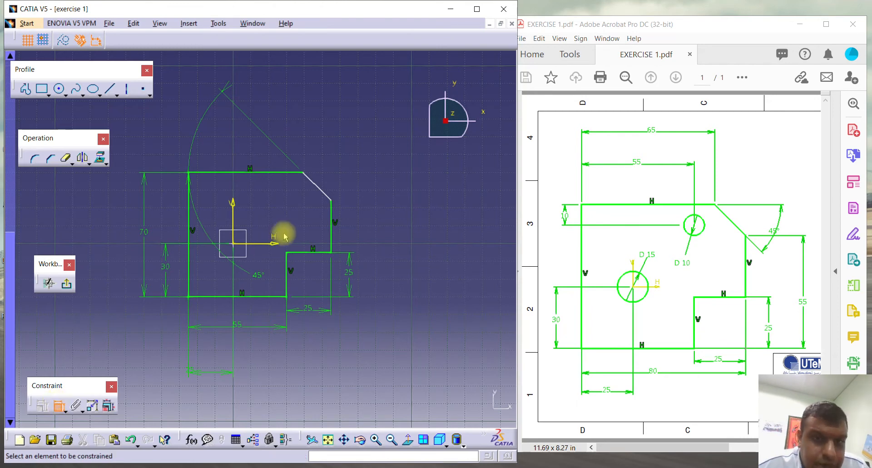
{"action": "left_click", "coordinate": [320, 186]}
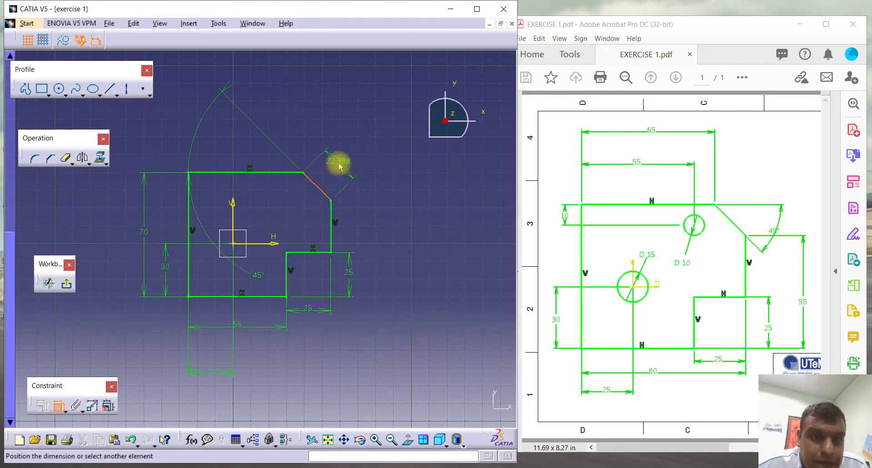
{"action": "right_click", "coordinate": [345, 163]}
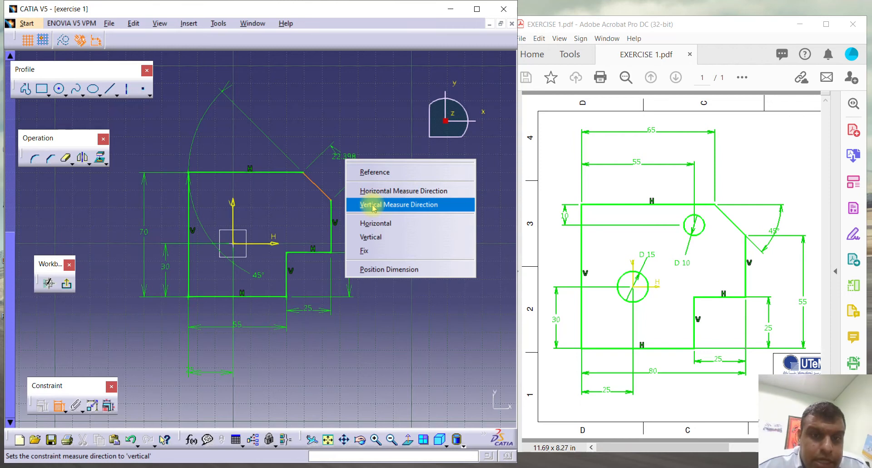
{"action": "left_click", "coordinate": [373, 205]}
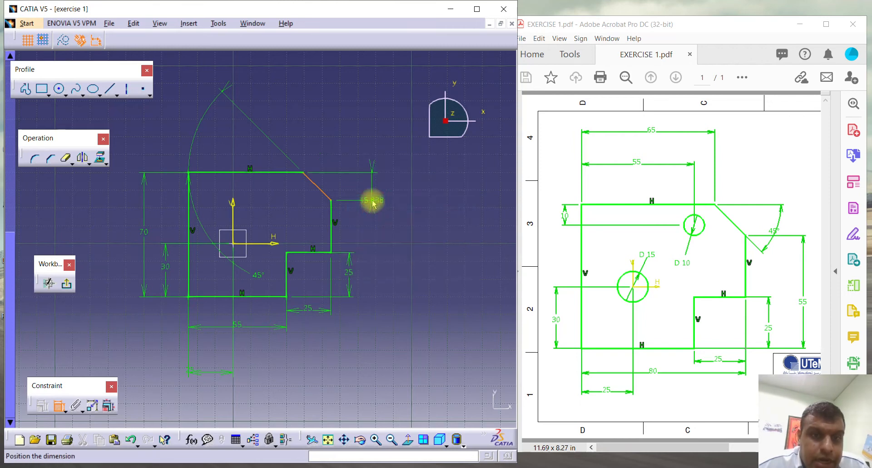
{"action": "left_click", "coordinate": [368, 185]}
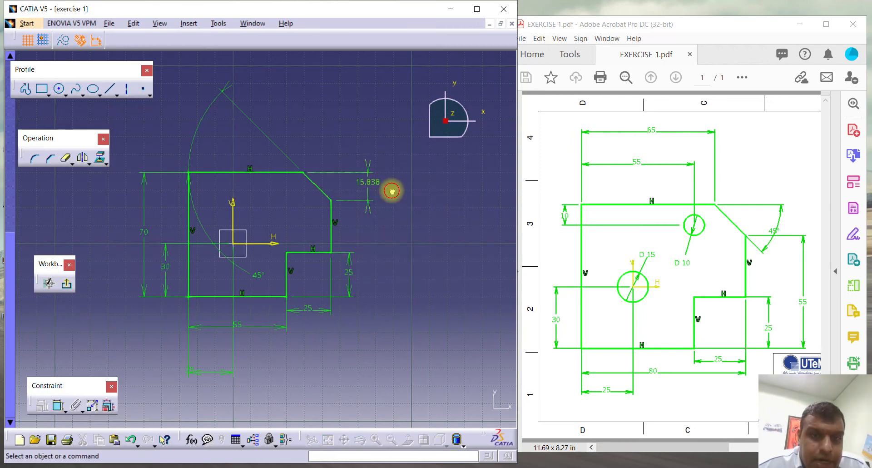
- Set the chamfer's vertical dimension to 15 mm
{"action": "left_click", "coordinate": [372, 185]}
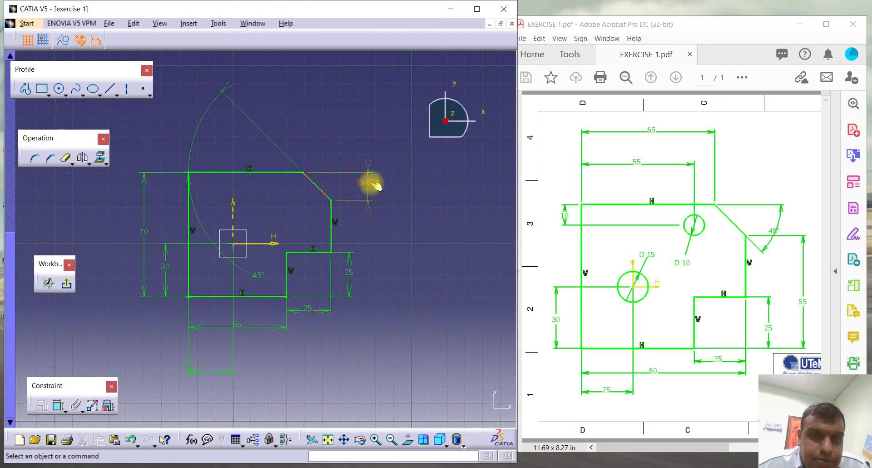
{"action": "double_click", "coordinate": [372, 184]}
{"action": "type", "text": "1"}
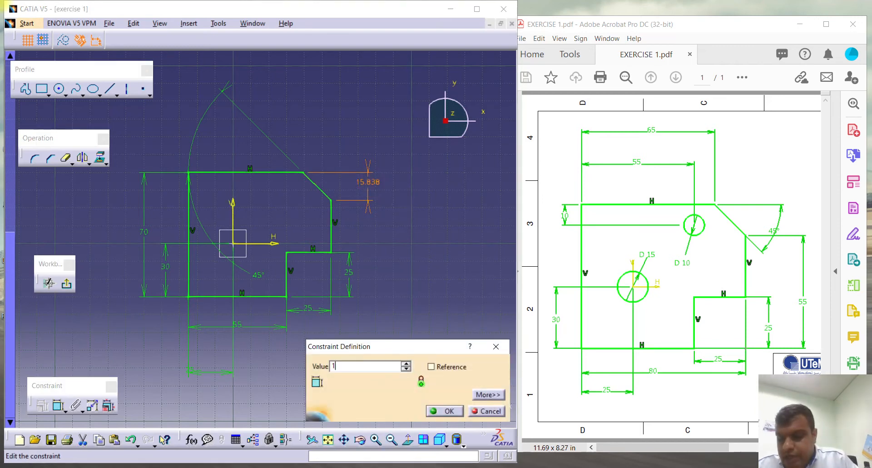
{"action": "type", "text": "5"}
{"action": "key", "text": "Return"}
{"action": "middle_click_drag", "start_coordinate": [334, 243], "coordinate": [346, 231]}
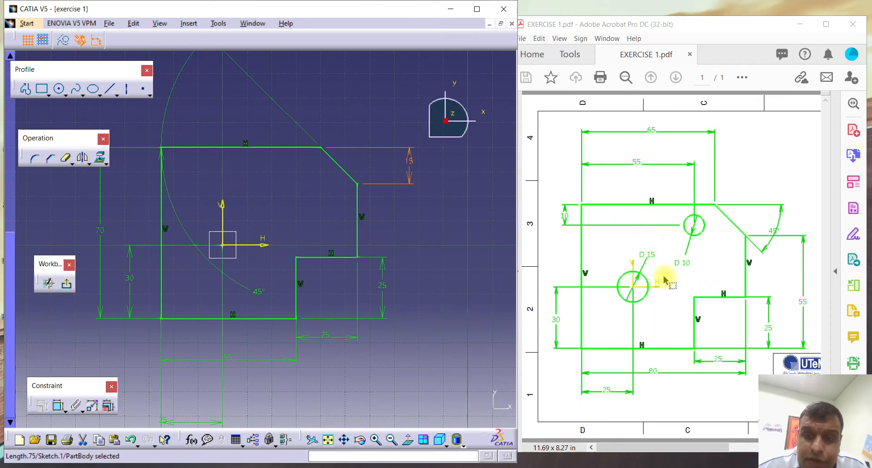
{"action": "middle_click_drag", "start_coordinate": [282, 209], "coordinate": [286, 230]}
{"action": "left_click", "coordinate": [204, 128]}
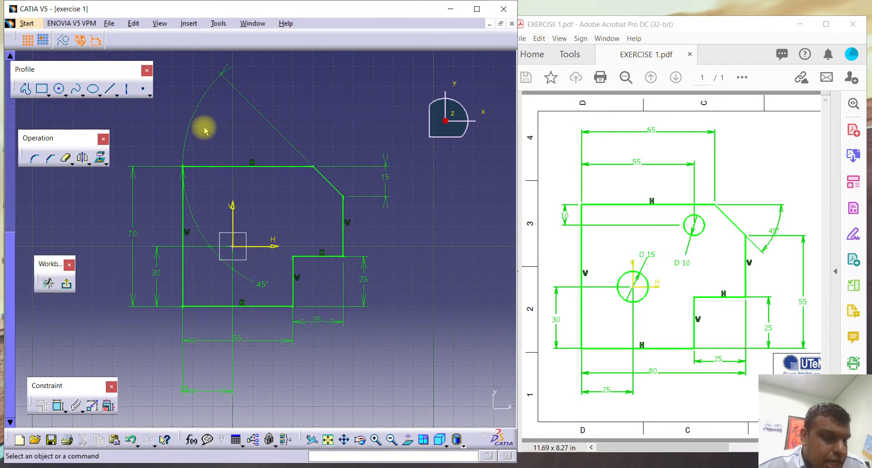
- Draw a circle centred on the origin with a radius of 15/2 mm and move its radius dimension outside the circle to the right
{"action": "left_click", "coordinate": [60, 91]}
{"action": "mouse_move", "coordinate": [230, 245]}
{"action": "middle_mouse_down"}
{"action": "mouse_move", "coordinate": [249, 203]}
{"action": "mouse_move", "coordinate": [309, 183]}
{"action": "middle_mouse_up"}
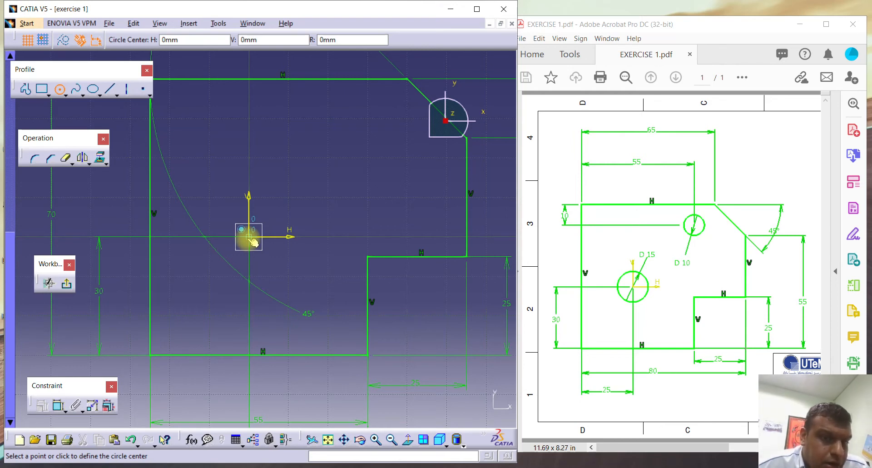
{"action": "left_click", "coordinate": [248, 237]}
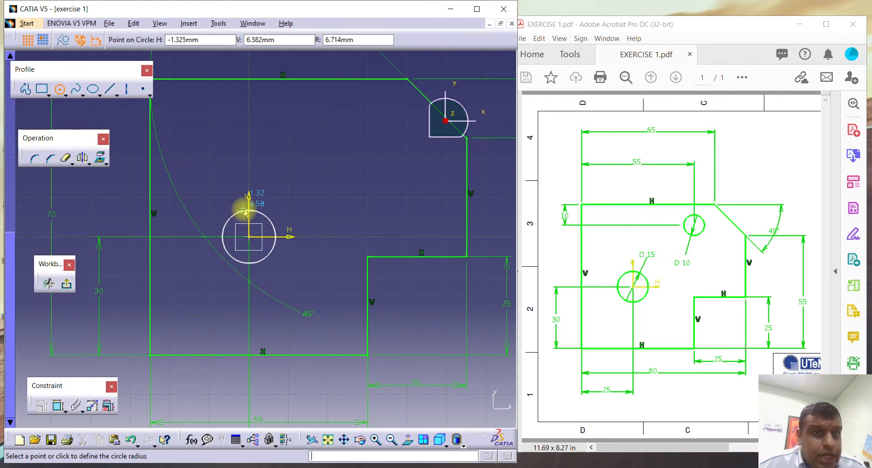
{"action": "key", "text": "Tab"}
{"action": "key", "text": "Tab"}
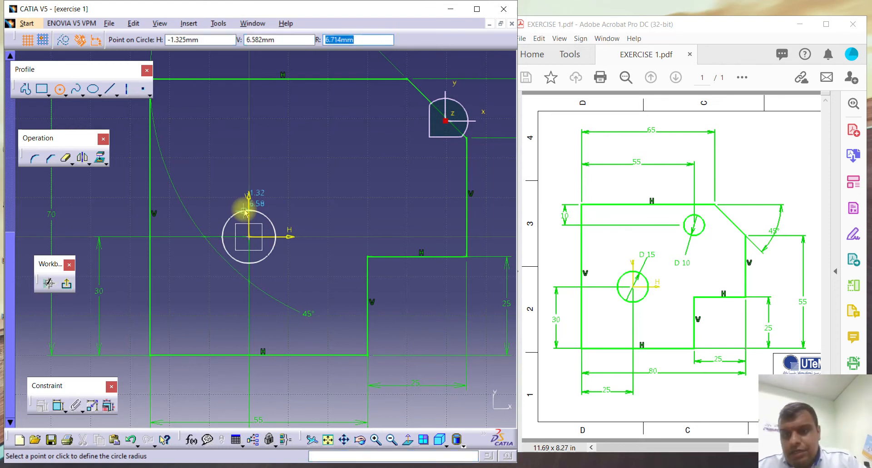
{"action": "type", "text": "7"}
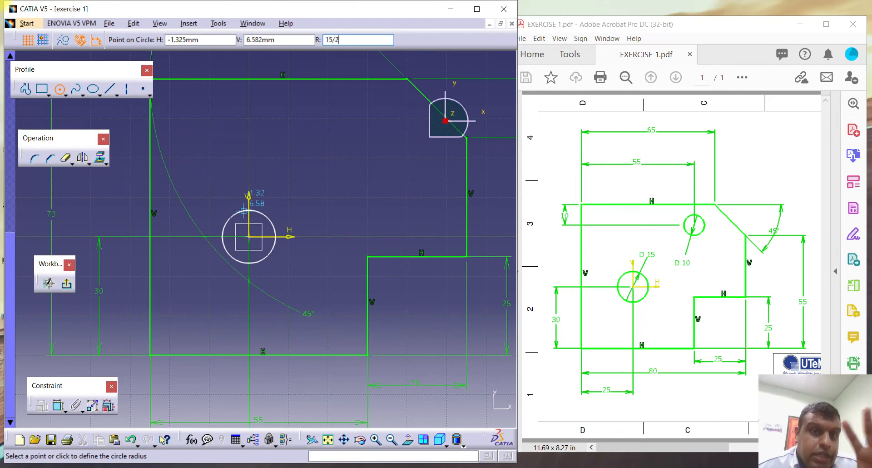
{"action": "key", "text": "Return"}
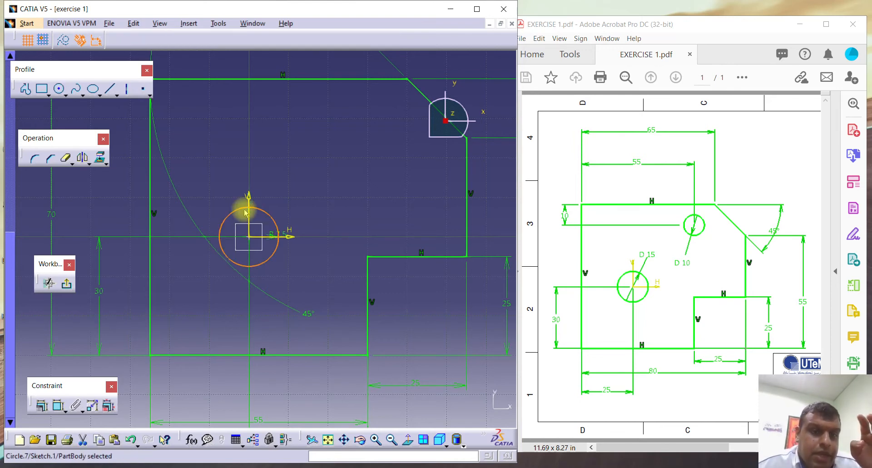
{"action": "left_click", "coordinate": [286, 226]}
{"action": "left_click_drag", "start_coordinate": [286, 226], "coordinate": [326, 215]}
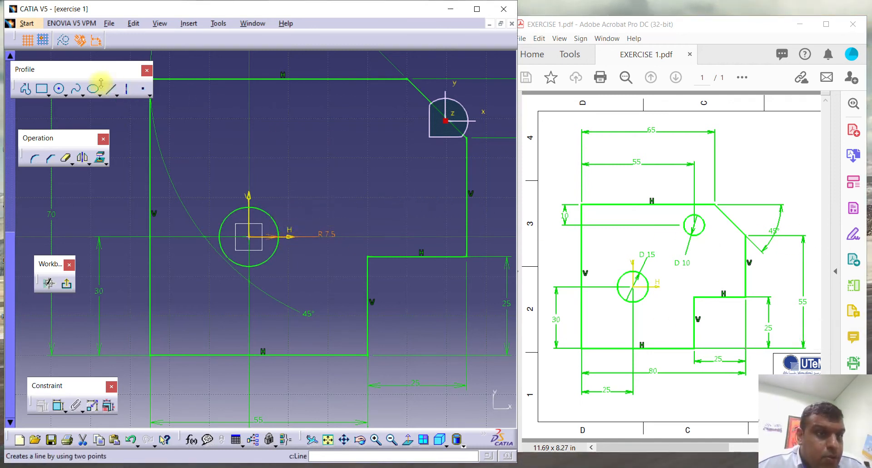
- Draw a small circle about 7.7 mm in diameter inside the profile, below the top edge near the chamfer
{"action": "left_click", "coordinate": [59, 89]}
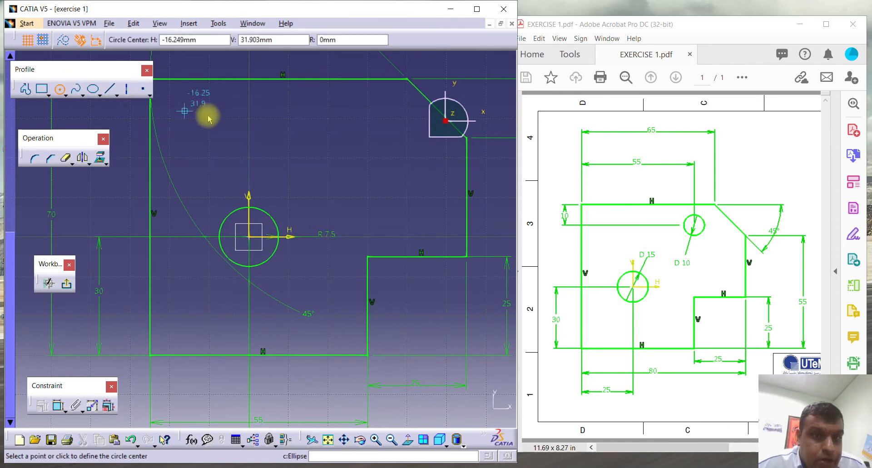
{"action": "mouse_move", "coordinate": [322, 130]}
{"action": "middle_mouse_down"}
{"action": "mouse_move", "coordinate": [326, 158]}
{"action": "mouse_move", "coordinate": [334, 141]}
{"action": "middle_mouse_up"}
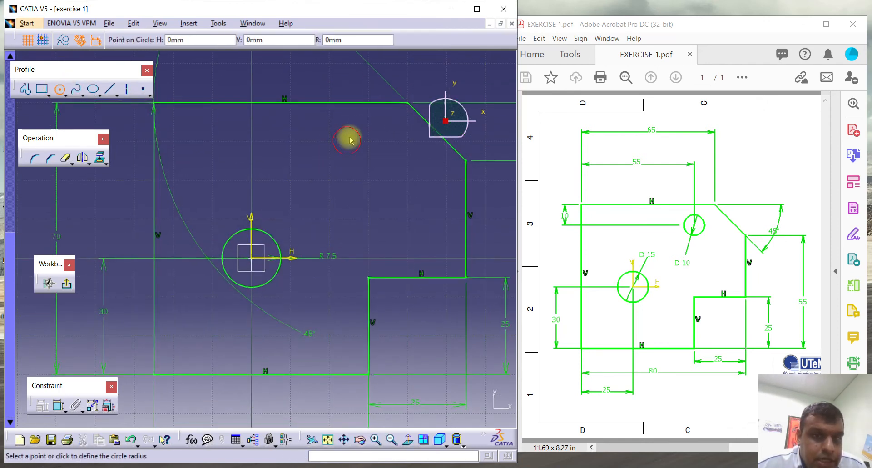
{"action": "mouse_move", "coordinate": [347, 127]}
{"action": "middle_mouse_down"}
{"action": "mouse_move", "coordinate": [342, 151]}
{"action": "mouse_move", "coordinate": [321, 126]}
{"action": "middle_mouse_up"}
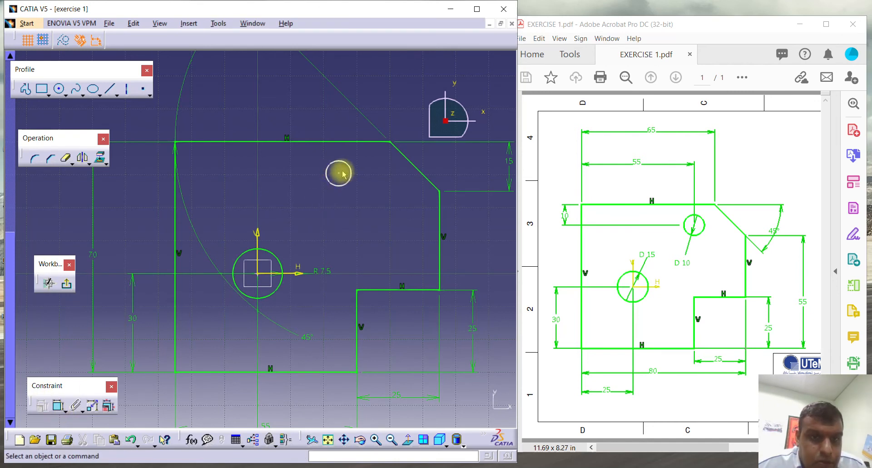
- Dimension the distance from the small circle's centre to the profile's top edge, place it left of the profile and set it to 10 mm
{"action": "left_click", "coordinate": [327, 138]}
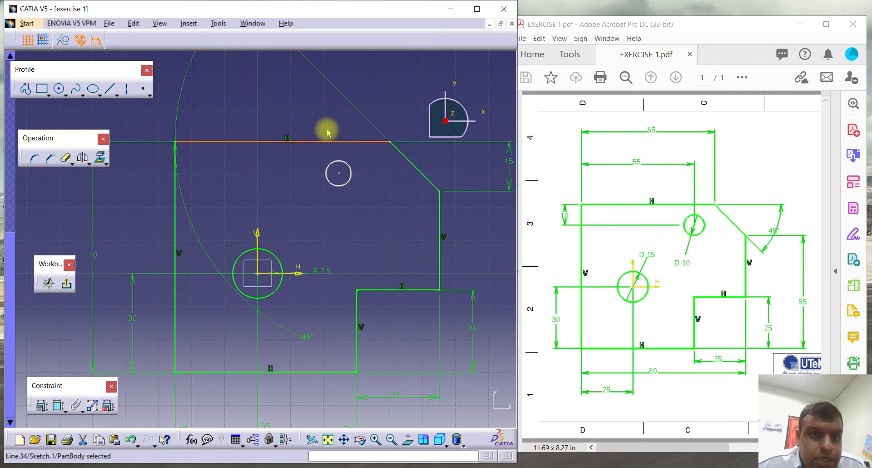
{"action": "left_click", "coordinate": [271, 209]}
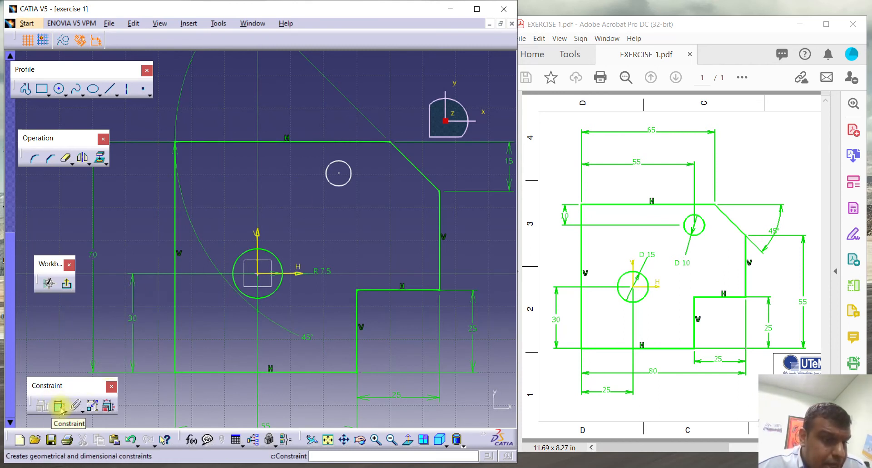
{"action": "left_click", "coordinate": [338, 174]}
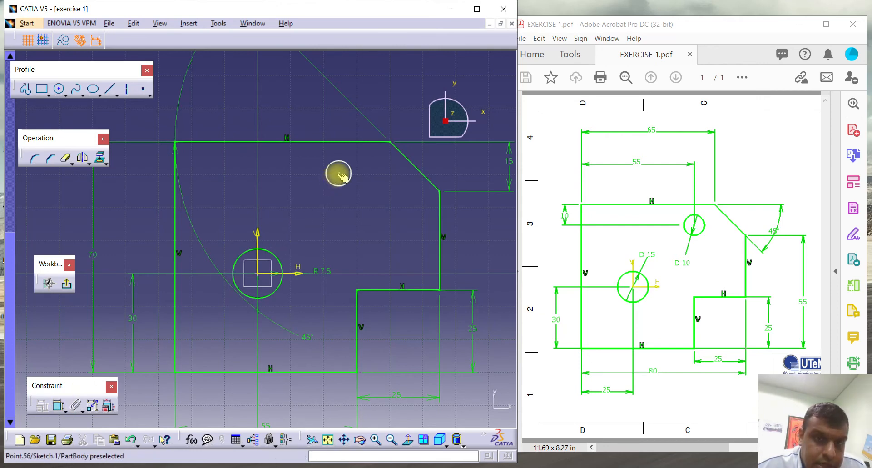
{"action": "left_click", "coordinate": [253, 143], "text": "ctrl"}
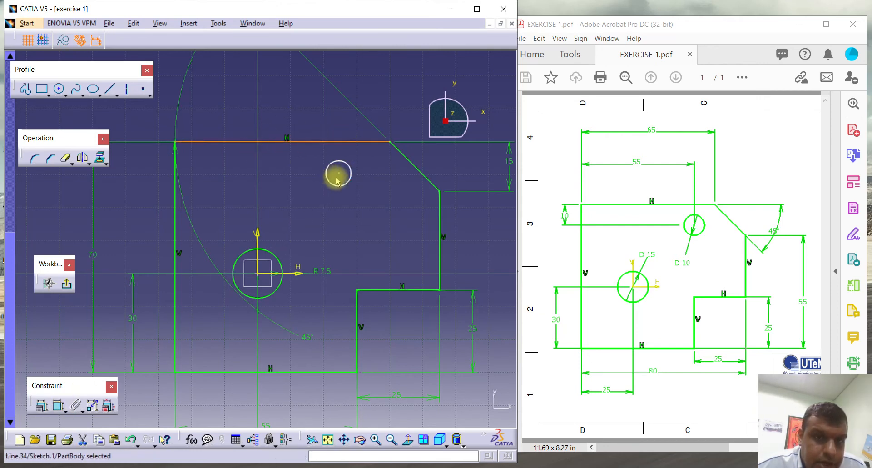
{"action": "left_click", "coordinate": [59, 405]}
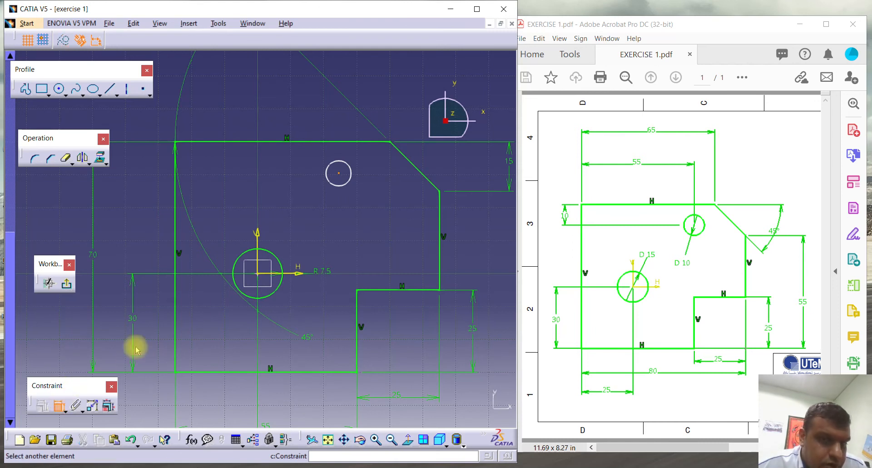
{"action": "left_click", "coordinate": [344, 143]}
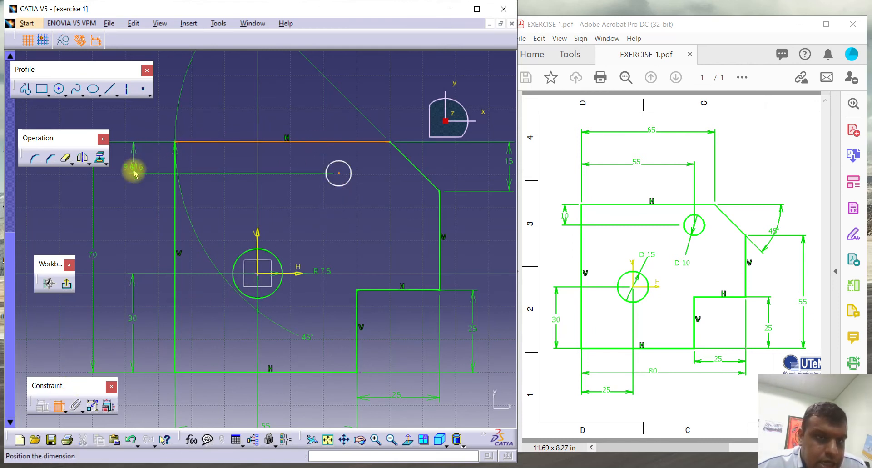
{"action": "left_click", "coordinate": [139, 163]}
{"action": "double_click", "coordinate": [142, 162]}
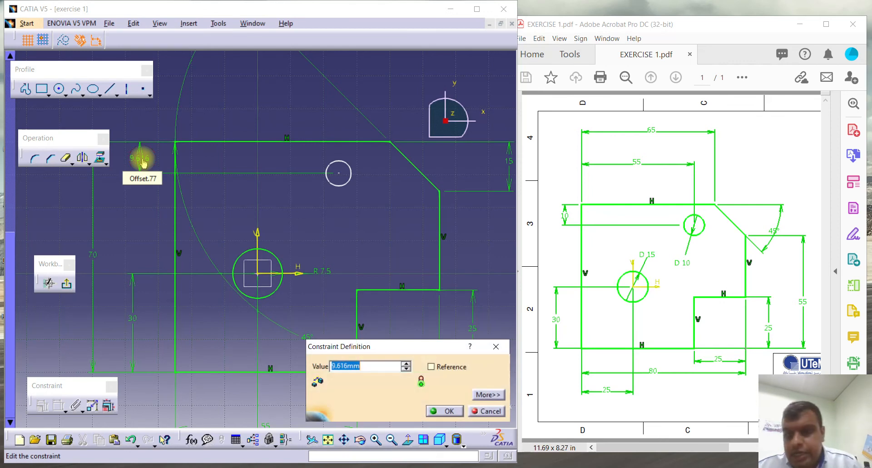
{"action": "type", "text": "10"}
{"action": "key", "text": "Return"}
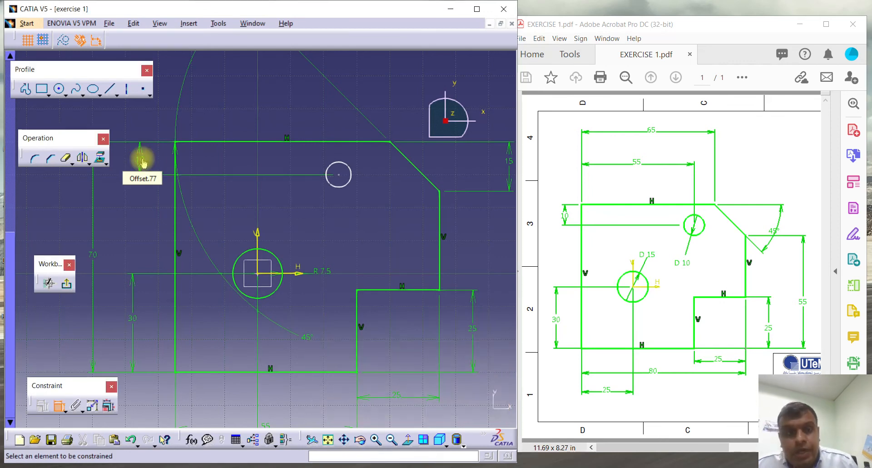
- Dimension the distance from the small circle's centre to the profile's left edge, place it above the profile and set it to 55 mm
{"action": "left_click", "coordinate": [344, 175]}
{"action": "left_click", "coordinate": [174, 196]}
{"action": "left_click", "coordinate": [264, 116]}
{"action": "double_click", "coordinate": [264, 113]}
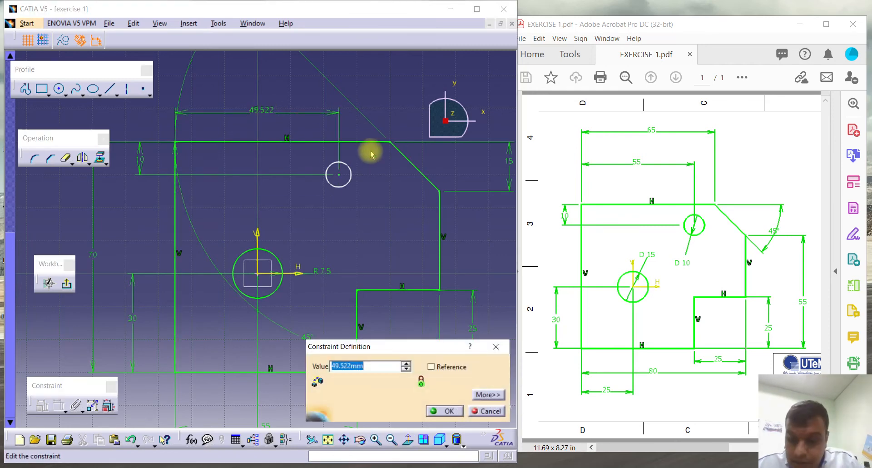
{"action": "type", "text": "55"}
{"action": "key", "text": "Return"}
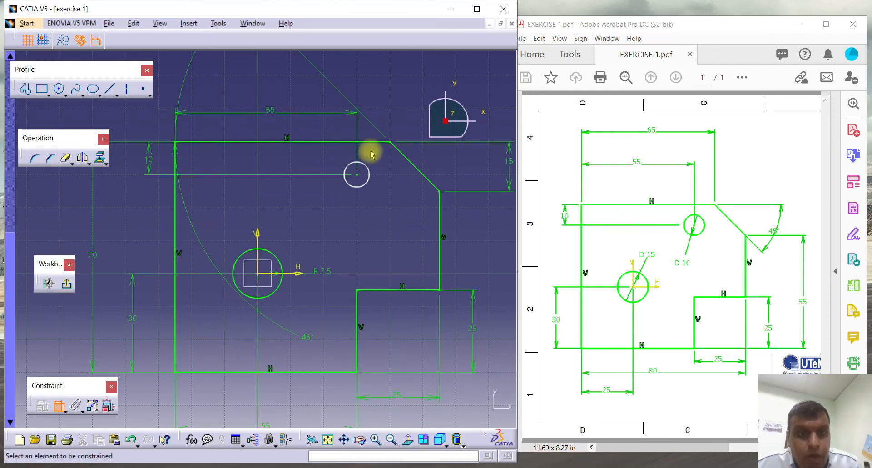
- Dimension the small circle's diameter and set it to 10 mm
{"action": "mouse_move", "coordinate": [345, 259]}
{"action": "middle_mouse_down"}
{"action": "mouse_move", "coordinate": [309, 302]}
{"action": "mouse_move", "coordinate": [321, 290]}
{"action": "middle_mouse_up"}
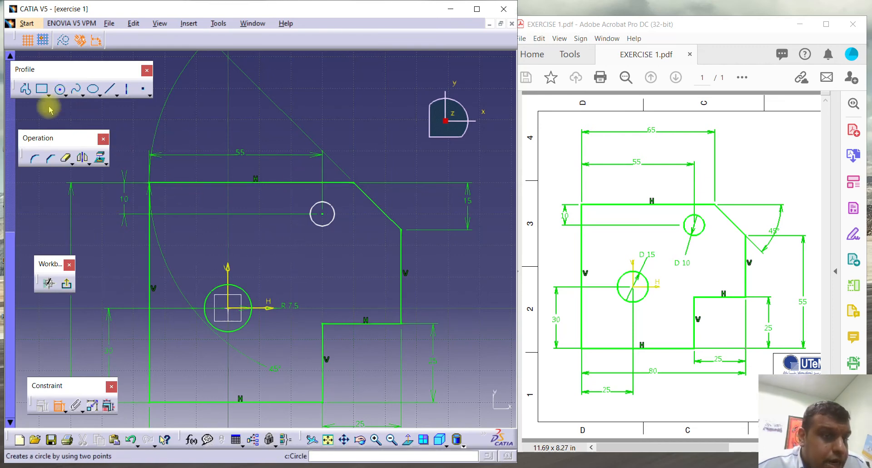
{"action": "left_click", "coordinate": [331, 222]}
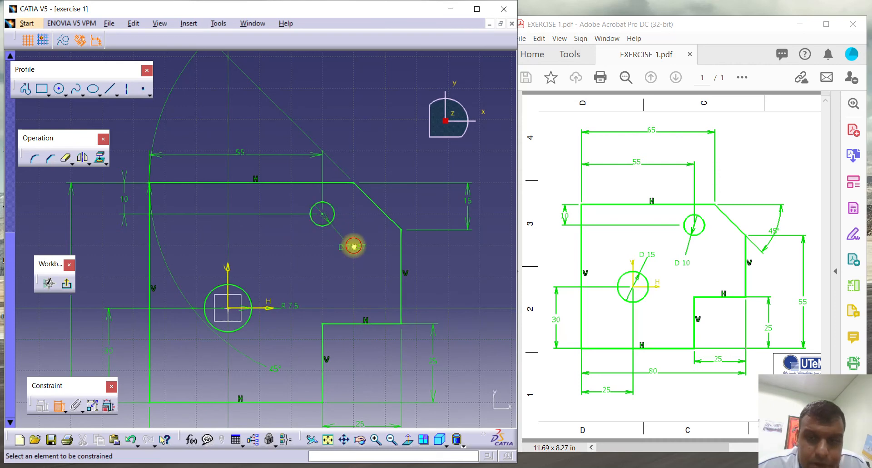
{"action": "double_click", "coordinate": [354, 247]}
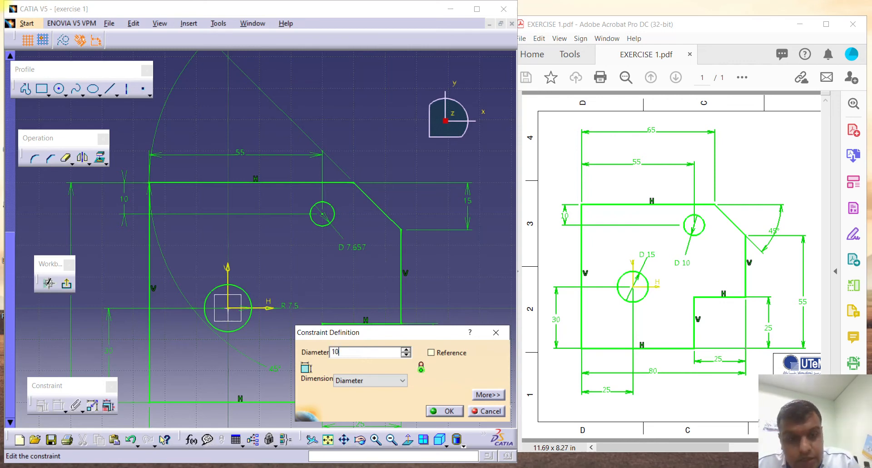
{"action": "key", "text": "Return"}
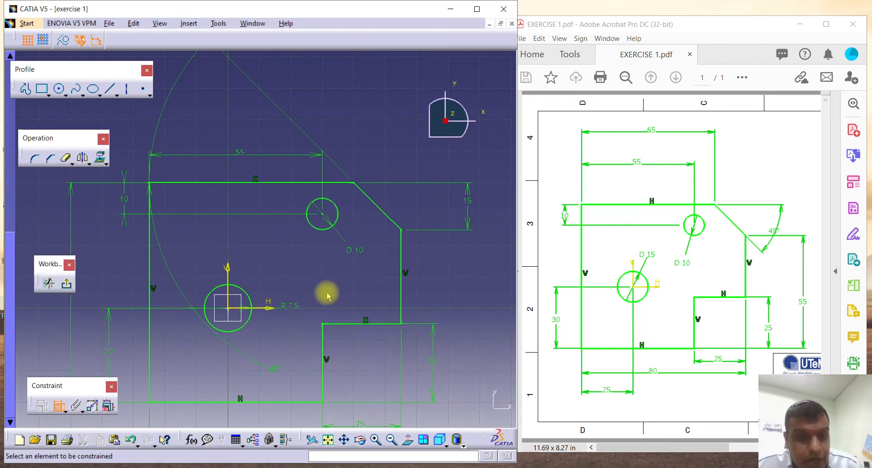
- Change the radius dimension of the circle at the origin to a diameter dimension of 15 mm
{"action": "left_click", "coordinate": [301, 308]}
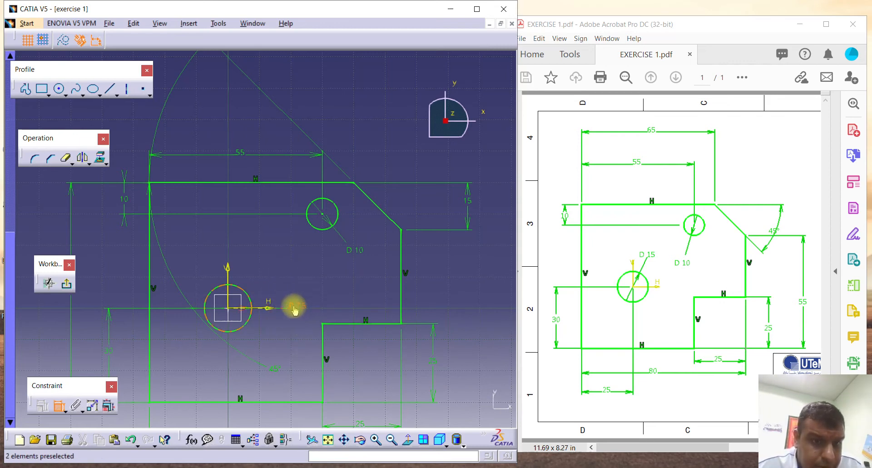
{"action": "double_click", "coordinate": [294, 310]}
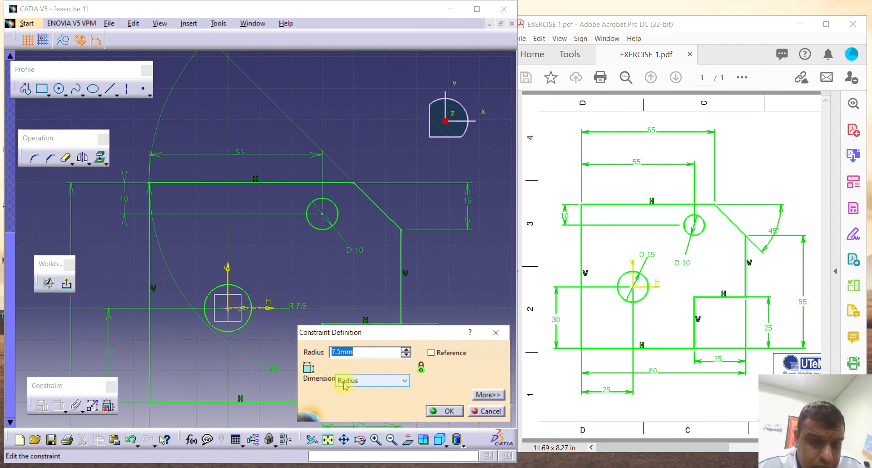
{"action": "left_click", "coordinate": [338, 382]}
{"action": "left_click", "coordinate": [343, 394]}
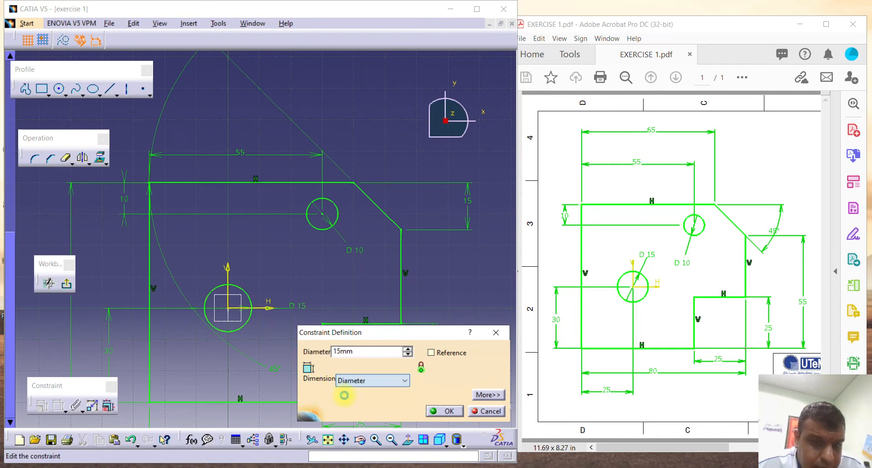
{"action": "left_click", "coordinate": [436, 412]}
{"action": "middle_click_drag", "start_coordinate": [301, 286], "coordinate": [318, 342]}
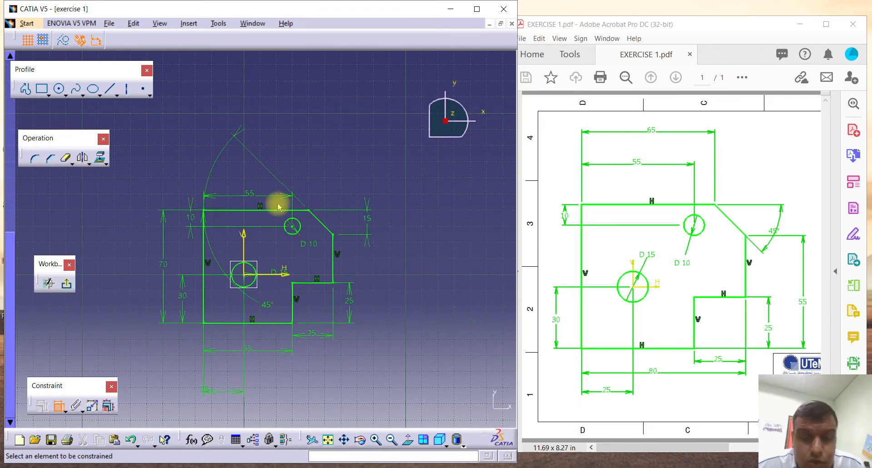
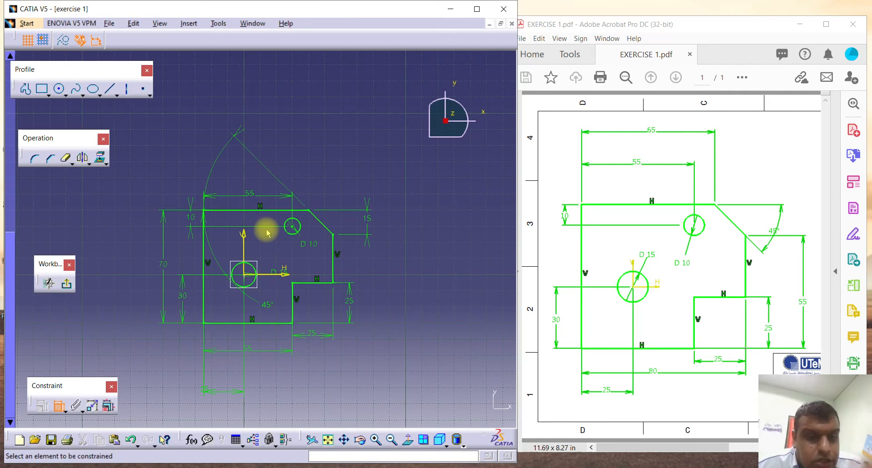
- Delete the entire sketch, including the profile, both circles and all their dimensions
{"action": "left_click", "coordinate": [191, 170]}
{"action": "middle_click_drag", "start_coordinate": [193, 171], "coordinate": [191, 181]}
{"action": "middle_click_drag", "start_coordinate": [212, 229], "coordinate": [214, 206]}
{"action": "left_click", "coordinate": [208, 216]}
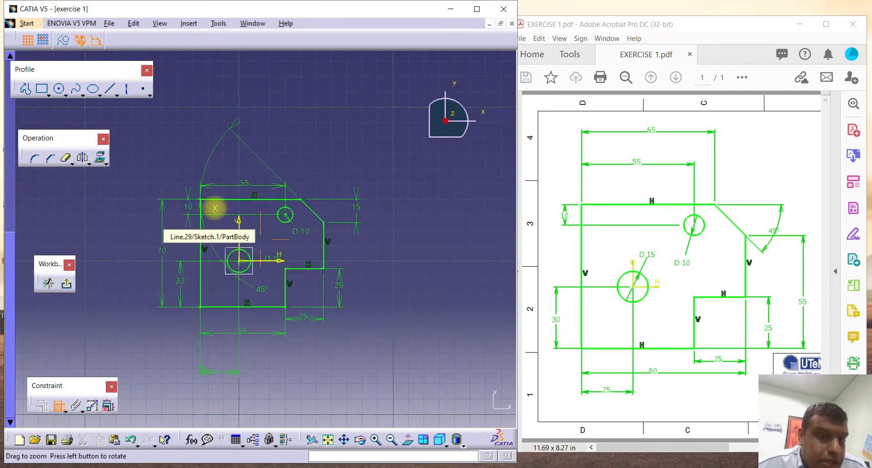
{"action": "middle_click_drag", "start_coordinate": [198, 245], "coordinate": [195, 257]}
{"action": "left_click", "coordinate": [195, 239]}
{"action": "left_click_drag", "start_coordinate": [150, 127], "coordinate": [390, 370]}
{"action": "key", "text": "Delete"}
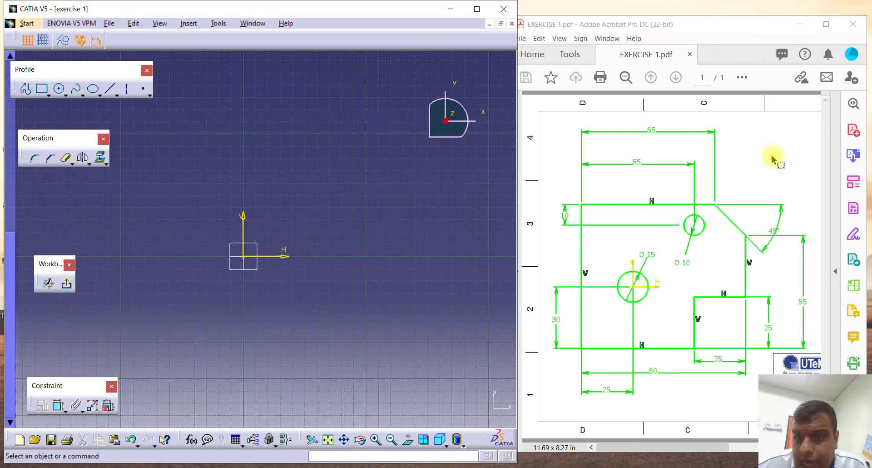
- Draw a closed profile around the origin, about 110 mm wide and 97 mm high, with a notched lower-right corner and a sloped upper-right corner
{"action": "left_click", "coordinate": [25, 88]}
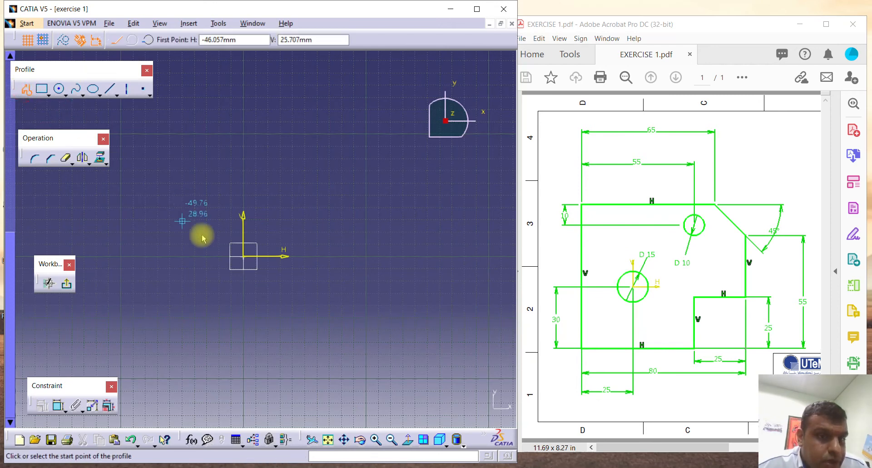
{"action": "left_click", "coordinate": [196, 202]}
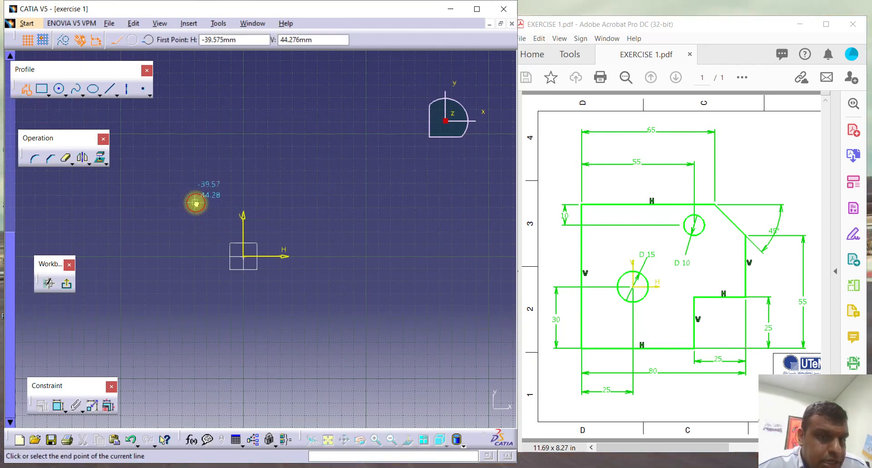
{"action": "left_click", "coordinate": [193, 321]}
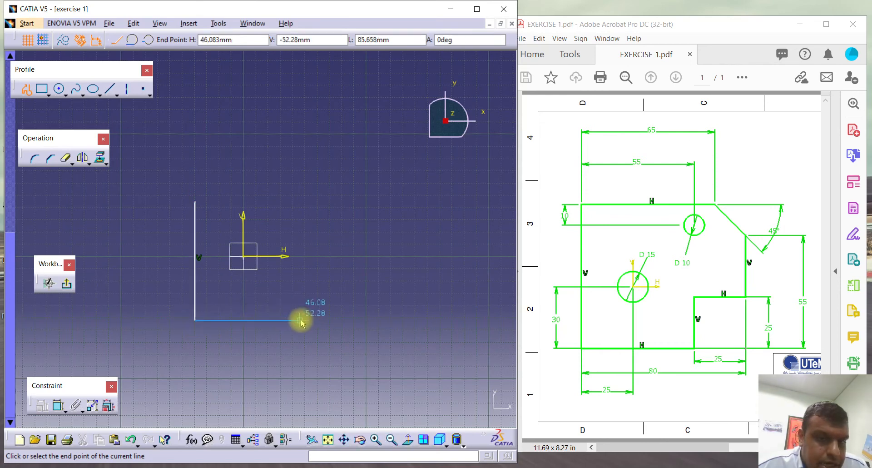
{"action": "left_click", "coordinate": [292, 320]}
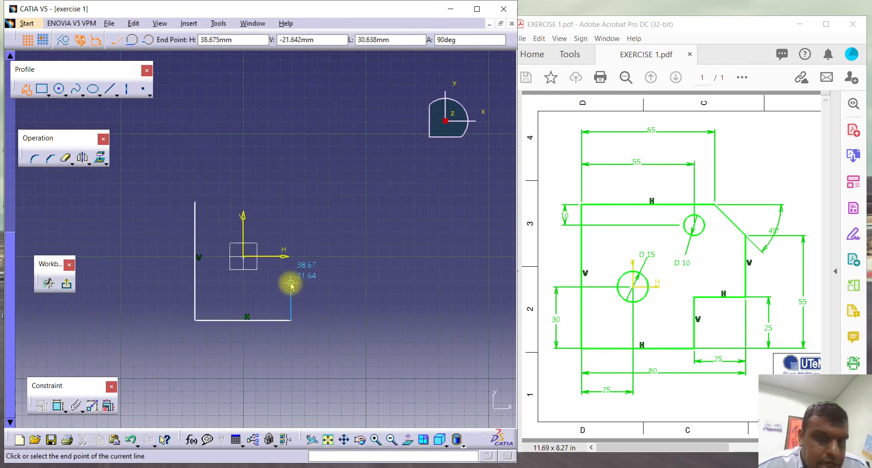
{"action": "left_click", "coordinate": [290, 283]}
{"action": "left_click", "coordinate": [331, 284]}
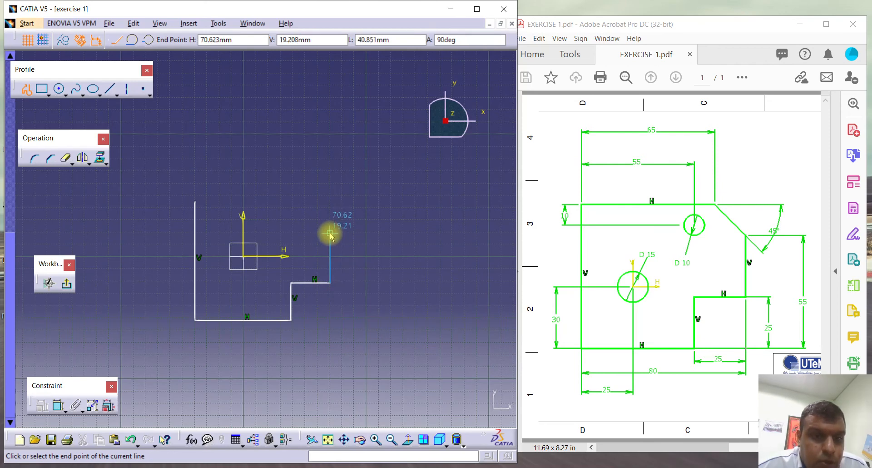
{"action": "left_click", "coordinate": [330, 233]}
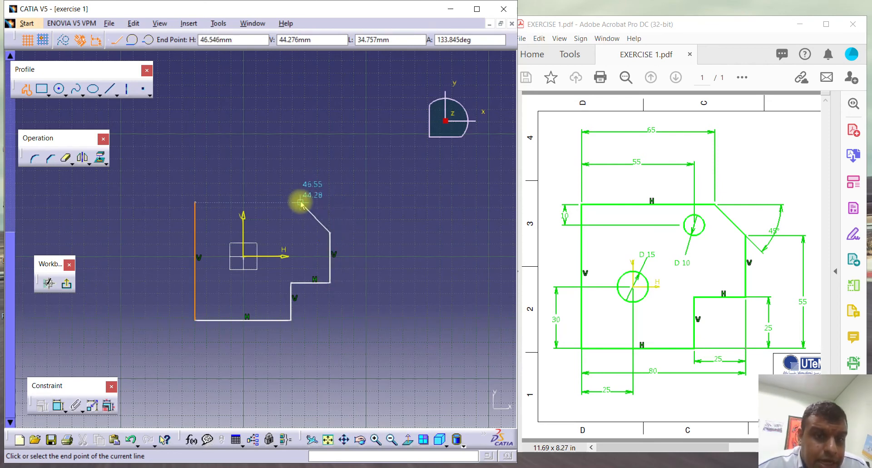
{"action": "left_click", "coordinate": [301, 202]}
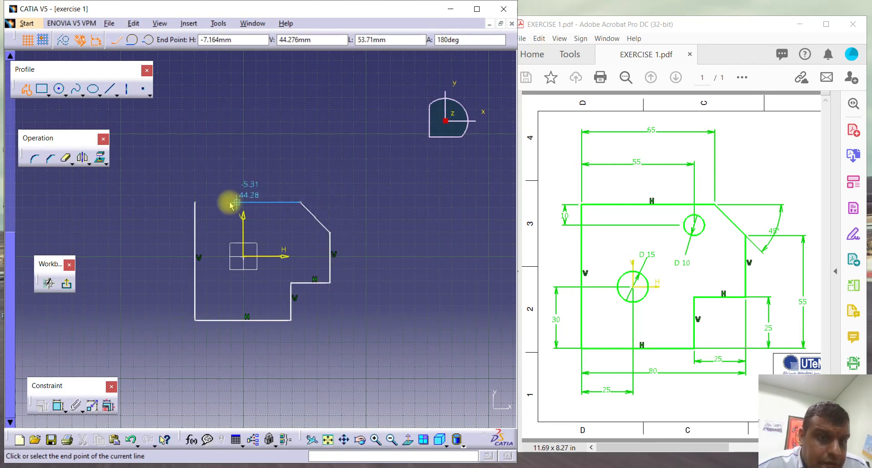
{"action": "left_click", "coordinate": [196, 201]}
{"action": "mouse_move", "coordinate": [235, 230]}
{"action": "middle_mouse_down"}
{"action": "mouse_move", "coordinate": [226, 211]}
{"action": "mouse_move", "coordinate": [202, 202]}
{"action": "middle_mouse_up"}
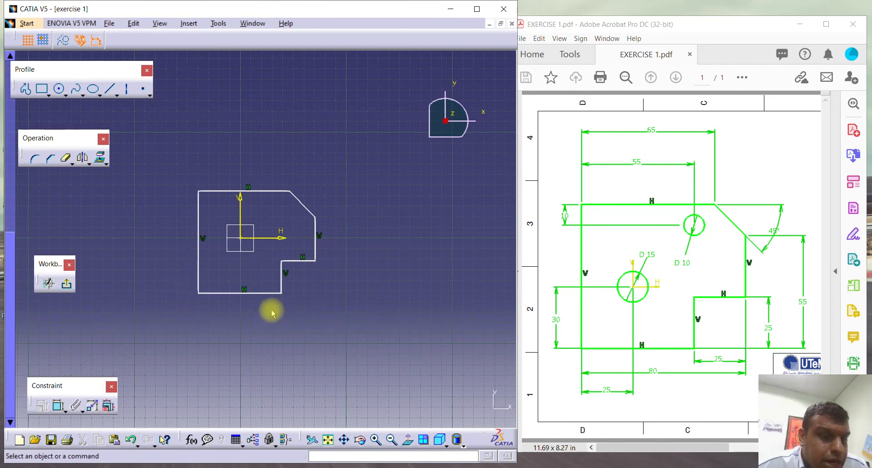
- Dimension the profile's bottom edge, place the dimension below it and set the length to 55 mm
{"action": "left_click", "coordinate": [58, 409]}
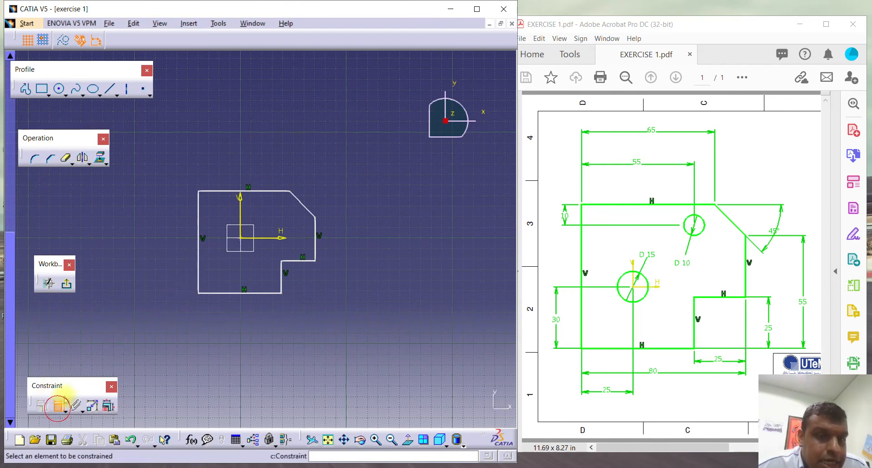
{"action": "left_click", "coordinate": [201, 280]}
{"action": "left_click", "coordinate": [241, 359]}
{"action": "double_click", "coordinate": [241, 359]}
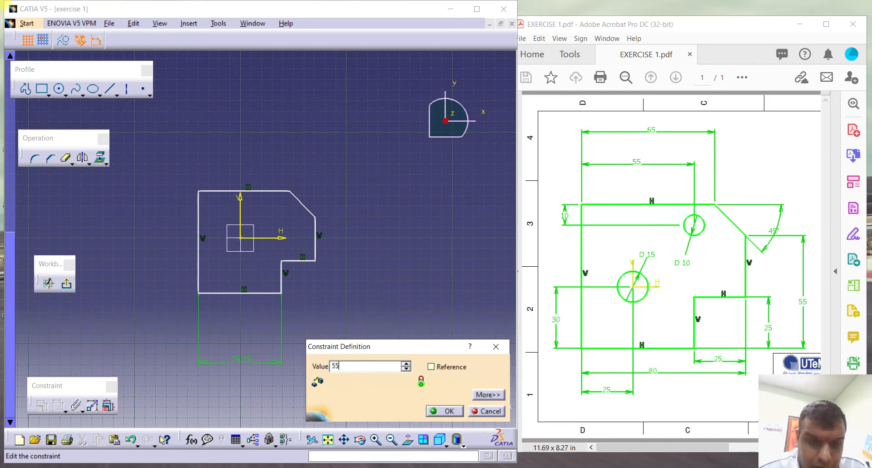
{"action": "key", "text": "Return"}
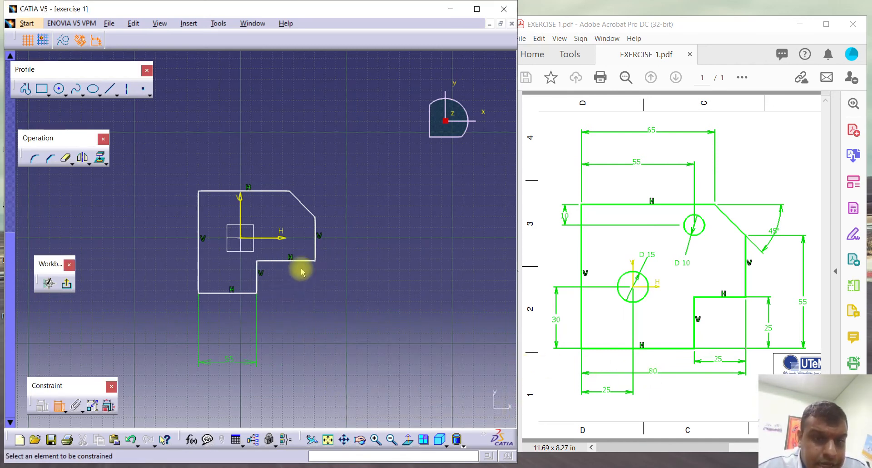
- Dimension the notch's width between its vertical edge and the profile's right edge, place it below and set it to 25 mm
{"action": "left_click", "coordinate": [316, 252]}
{"action": "left_click", "coordinate": [257, 280]}
{"action": "left_click", "coordinate": [292, 331]}
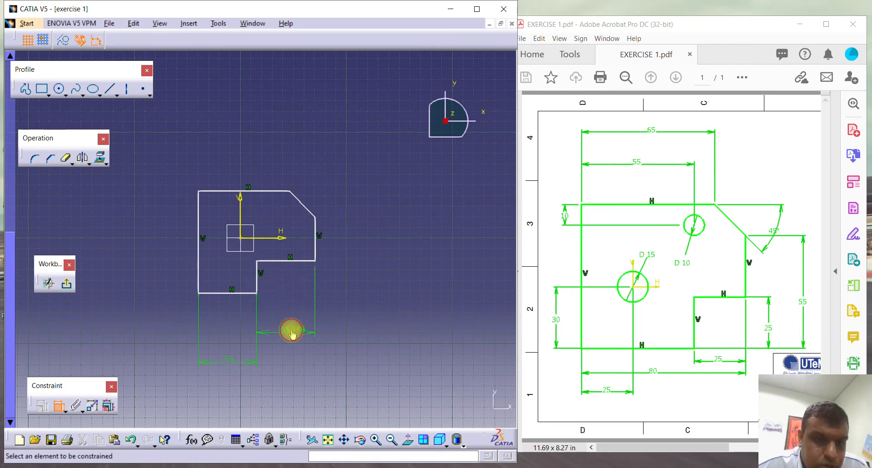
{"action": "double_click", "coordinate": [292, 332]}
{"action": "type", "text": "25"}
{"action": "key", "text": "Return"}
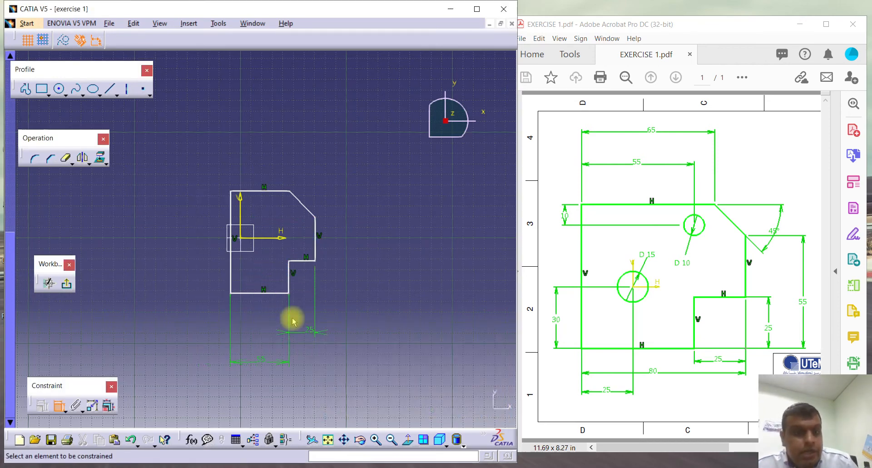
- Dimension the notch's height from the bottom edge to its horizontal edge, place it right of the profile and set it to 25 mm
{"action": "left_click", "coordinate": [277, 294]}
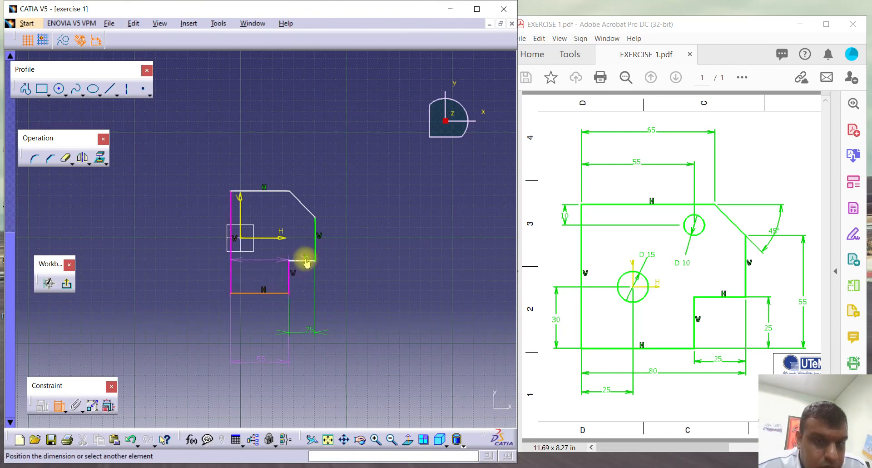
{"action": "left_click", "coordinate": [307, 262]}
{"action": "left_click", "coordinate": [381, 277]}
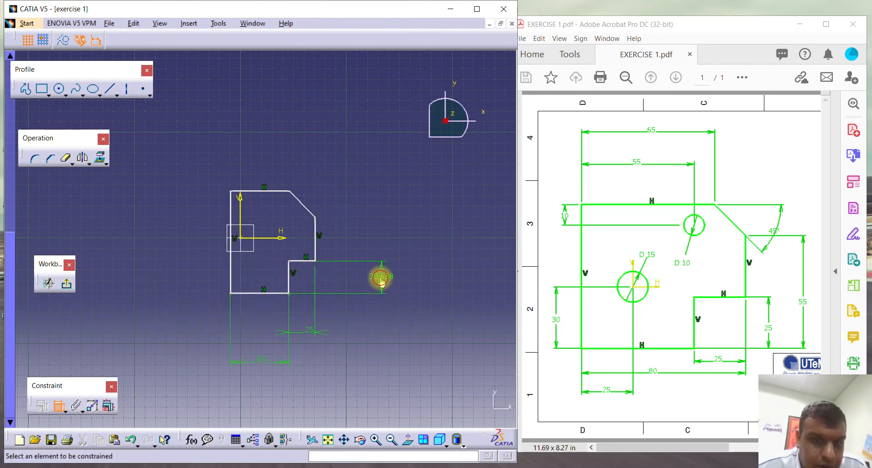
{"action": "double_click", "coordinate": [381, 278]}
{"action": "type", "text": "25"}
{"action": "key", "text": "Return"}
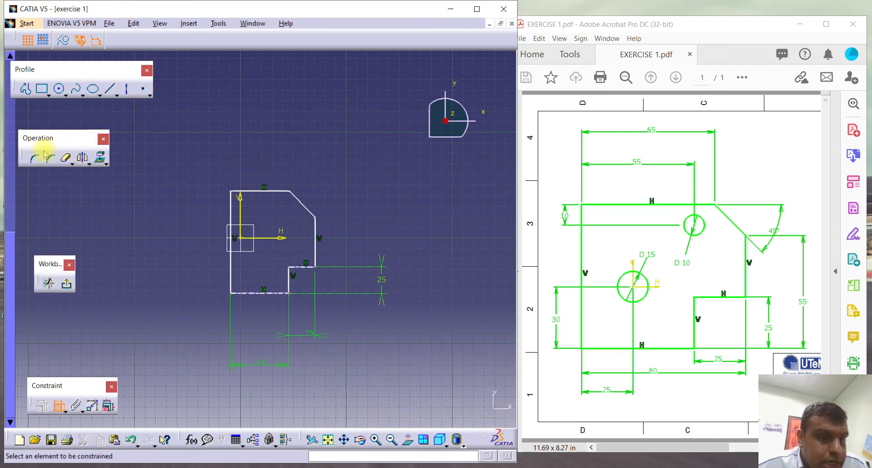
- Dimension the overall height between the top and bottom edges, place it left of the profile and set it to 70 mm
{"action": "left_click", "coordinate": [251, 191]}
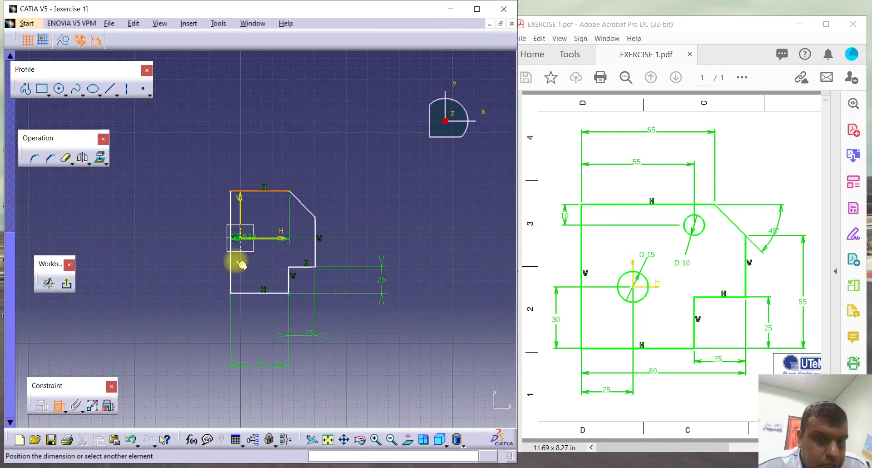
{"action": "left_click", "coordinate": [258, 293]}
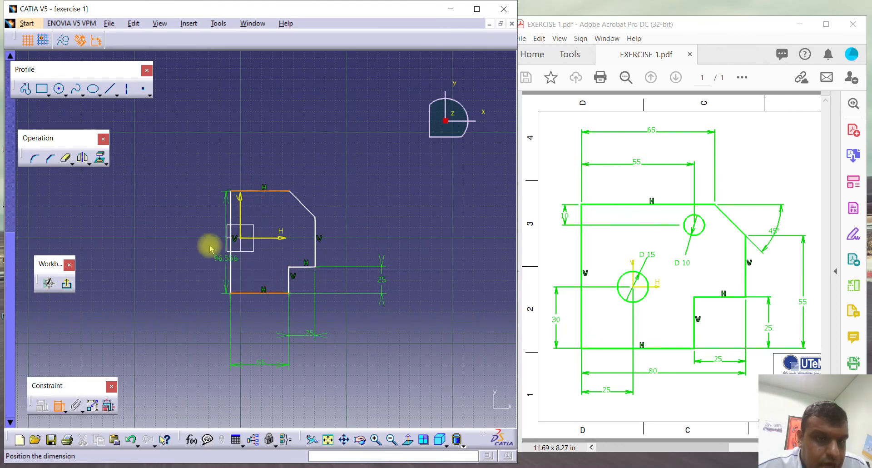
{"action": "left_click", "coordinate": [171, 230]}
{"action": "double_click", "coordinate": [170, 229]}
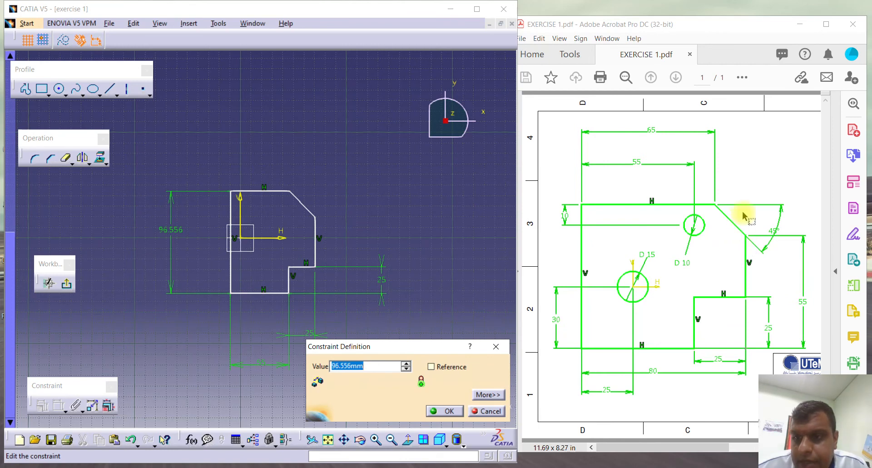
{"action": "type", "text": "70"}
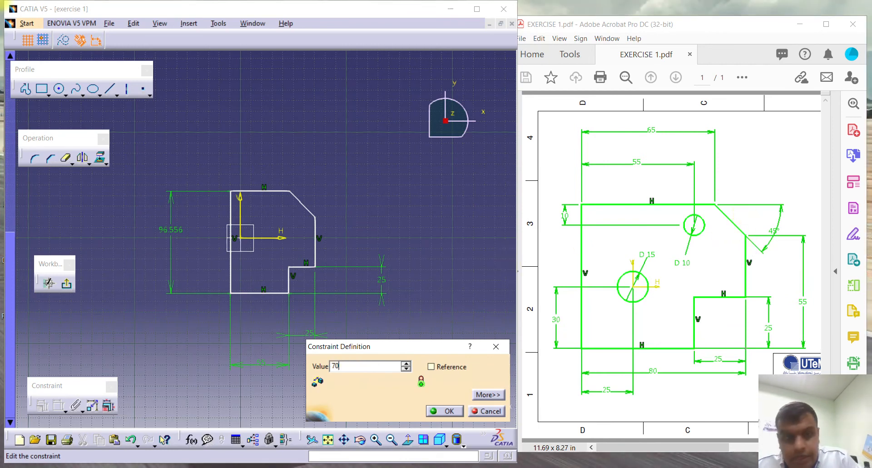
{"action": "key", "text": "Return"}
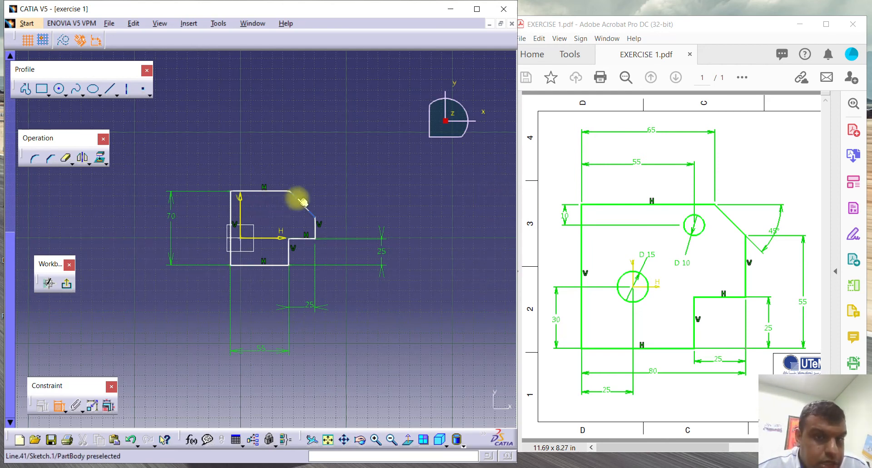
- Dimension the distance from the left edge to the slope's upper corner, place it above the profile and set it to 65 mm
{"action": "left_click", "coordinate": [236, 212]}
{"action": "left_click", "coordinate": [266, 136]}
{"action": "double_click", "coordinate": [267, 133]}
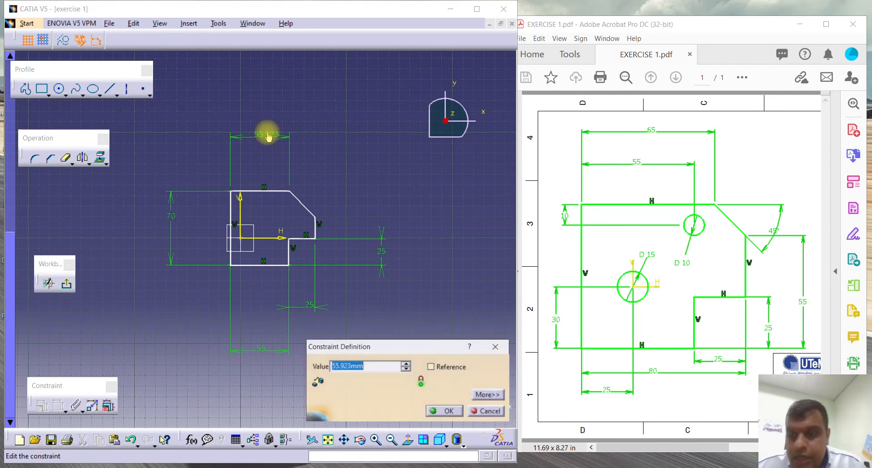
{"action": "type", "text": "65"}
{"action": "key", "text": "Return"}
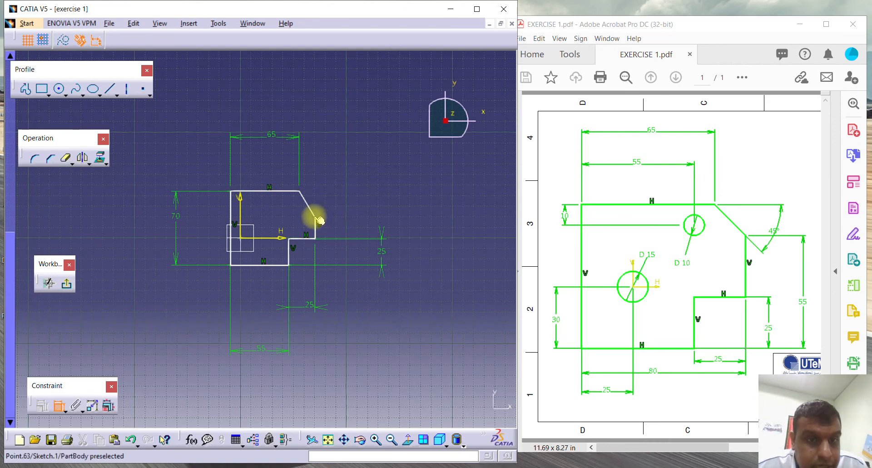
- Dimension the height from the bottom edge to the slope's lower corner, place it right of the profile and set it to 55 mm
{"action": "left_click", "coordinate": [263, 265]}
{"action": "left_click", "coordinate": [432, 239]}
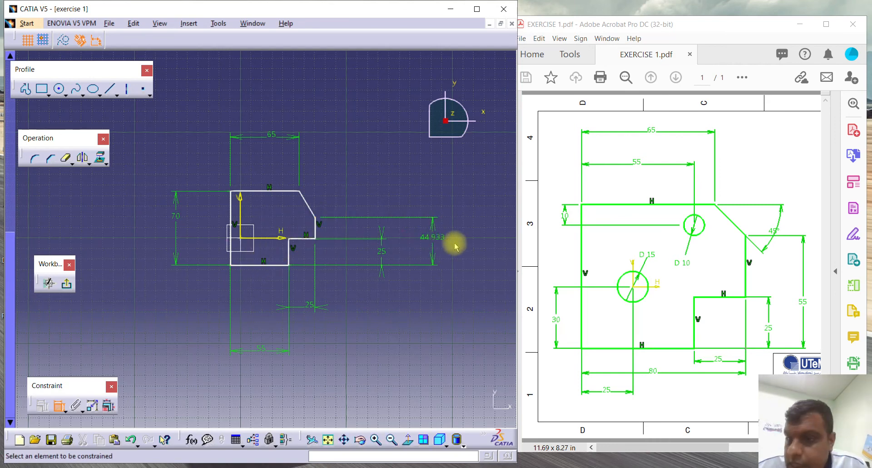
{"action": "double_click", "coordinate": [434, 236]}
{"action": "type", "text": "55"}
{"action": "key", "text": "Return"}
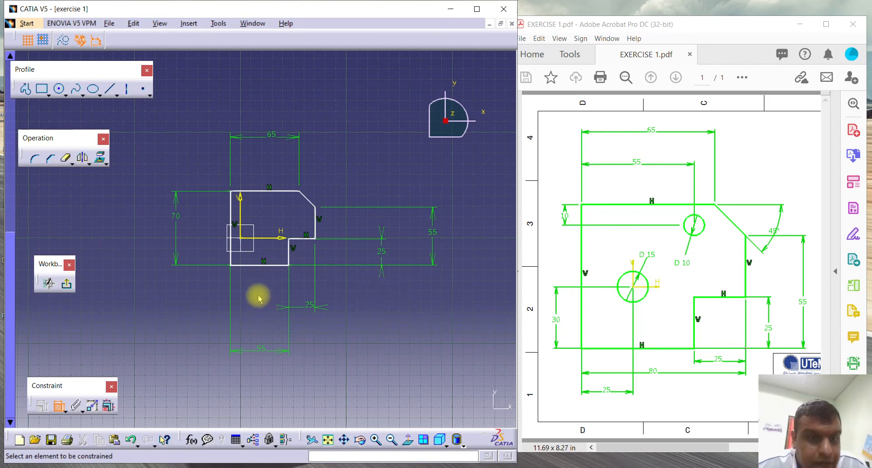
- Dimension the distance between the horizontal axis and the bottom edge, place it left of the profile and set it to 30 mm
{"action": "mouse_move", "coordinate": [250, 290]}
{"action": "middle_mouse_down"}
{"action": "mouse_move", "coordinate": [275, 260]}
{"action": "mouse_move", "coordinate": [306, 304]}
{"action": "mouse_move", "coordinate": [298, 306]}
{"action": "middle_mouse_up"}
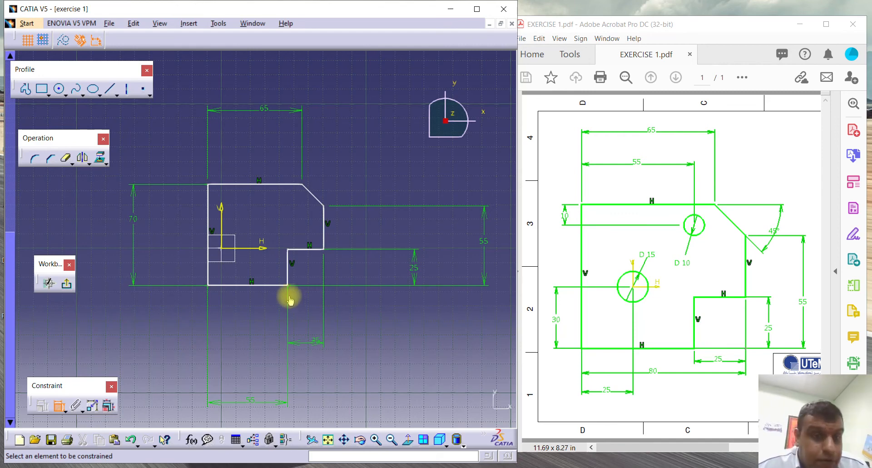
{"action": "left_click", "coordinate": [258, 249]}
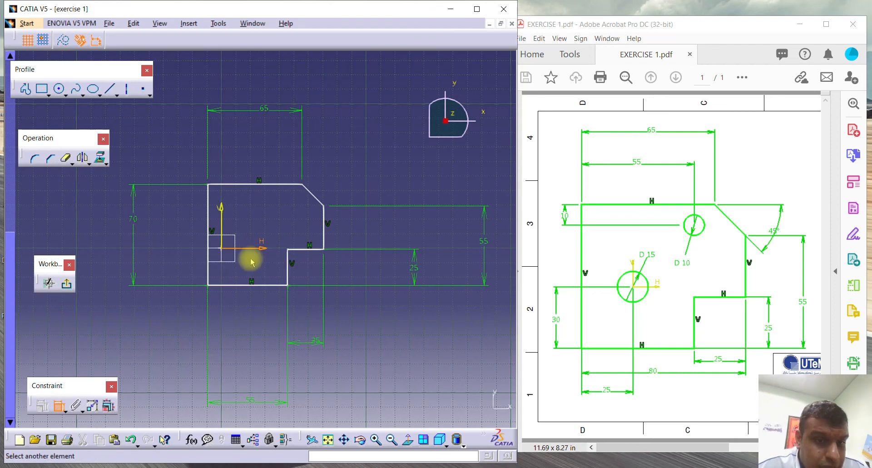
{"action": "left_click", "coordinate": [240, 285]}
{"action": "left_click", "coordinate": [183, 265]}
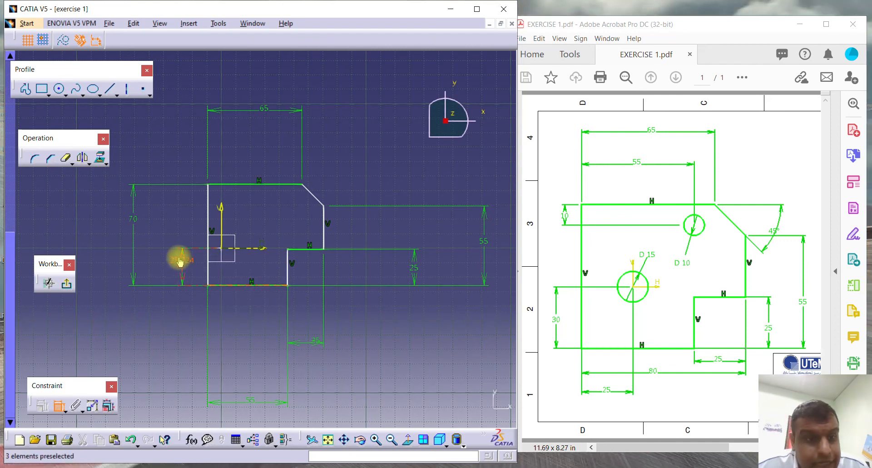
{"action": "double_click", "coordinate": [180, 261]}
{"action": "type", "text": "30mm"}
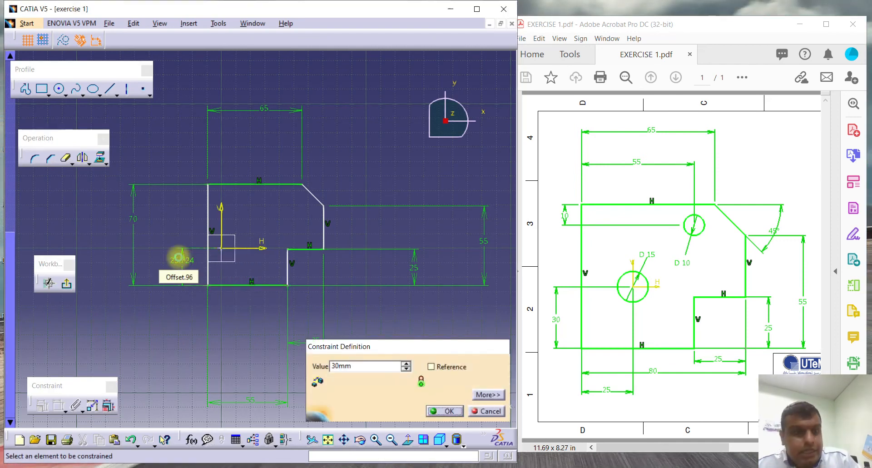
{"action": "key", "text": "Return"}
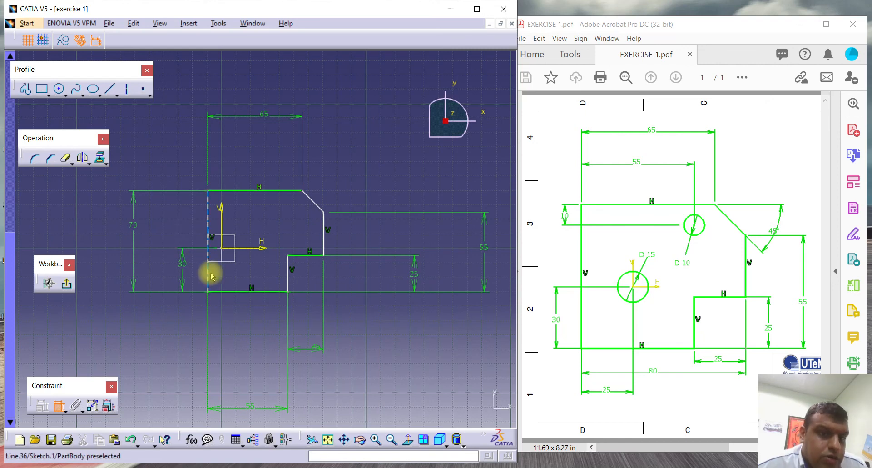
- Dimension the distance between the vertical axis and the left edge, place it above the profile and set it to 25 mm
{"action": "left_click", "coordinate": [221, 220]}
{"action": "left_click", "coordinate": [207, 217]}
{"action": "left_click", "coordinate": [159, 157]}
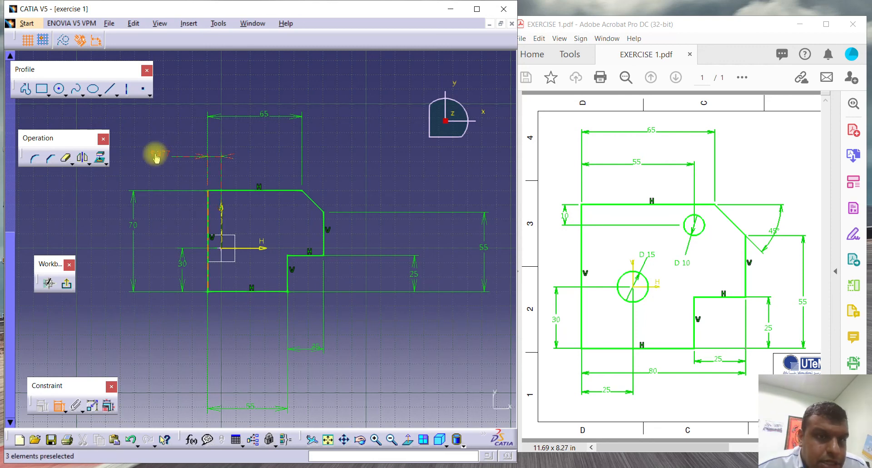
{"action": "double_click", "coordinate": [159, 155]}
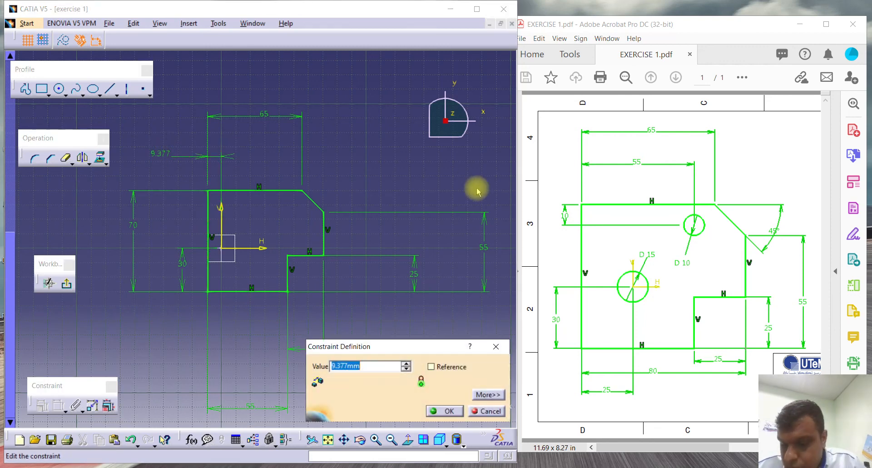
{"action": "type", "text": "25"}
{"action": "key", "text": "Return"}
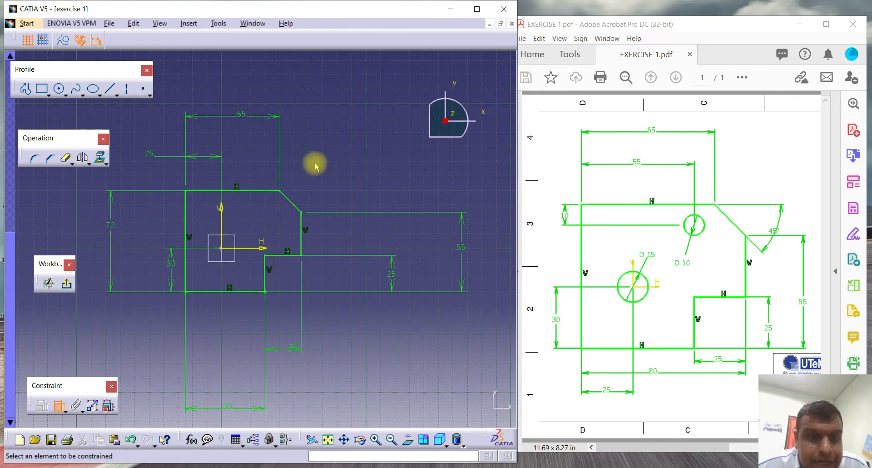
- Try to dimension the sloped edge in the vertical measure direction, placing the dimension to the right of the slope
{"action": "middle_click_drag", "start_coordinate": [375, 214], "coordinate": [353, 211]}
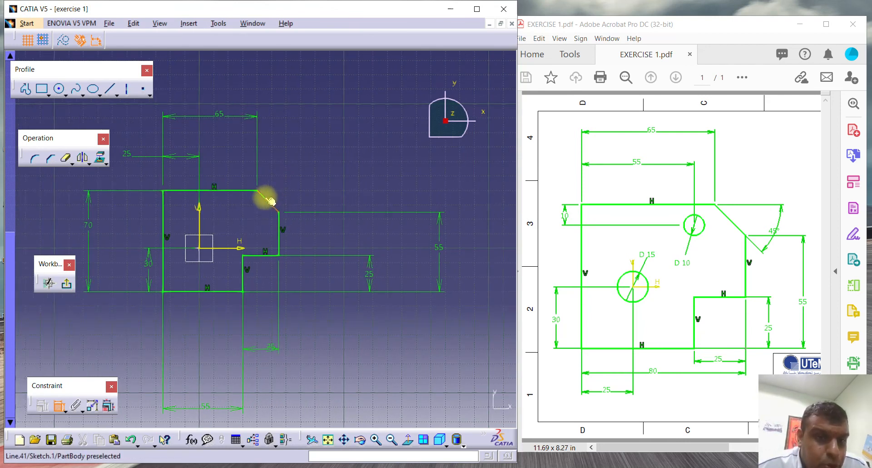
{"action": "middle_click_drag", "start_coordinate": [288, 183], "coordinate": [290, 195]}
{"action": "left_click", "coordinate": [290, 181]}
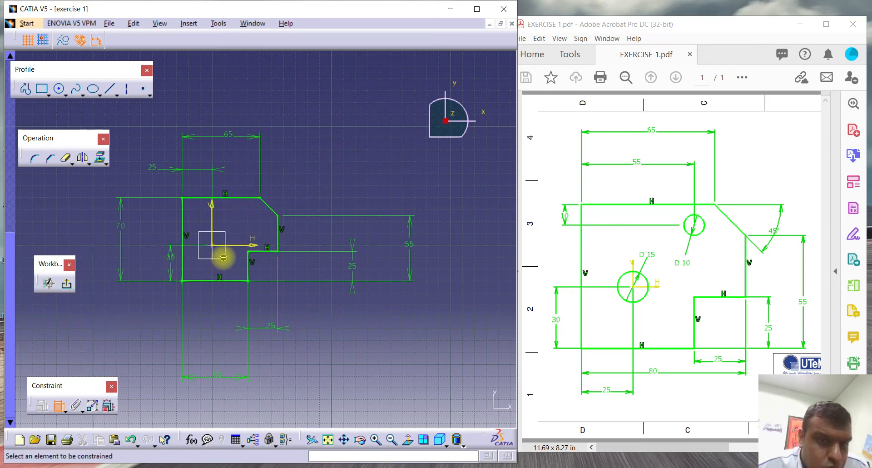
{"action": "middle_click_drag", "start_coordinate": [225, 256], "coordinate": [265, 204], "text": "ctrl"}
{"action": "left_click", "coordinate": [277, 191]}
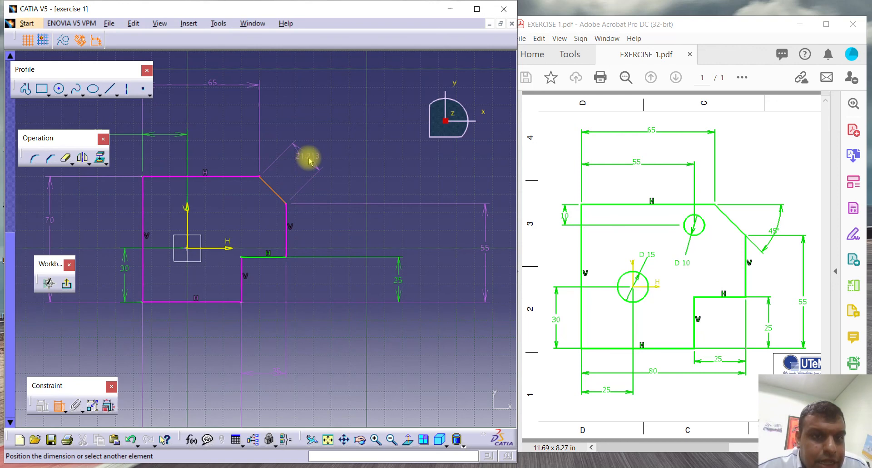
{"action": "right_click", "coordinate": [304, 160]}
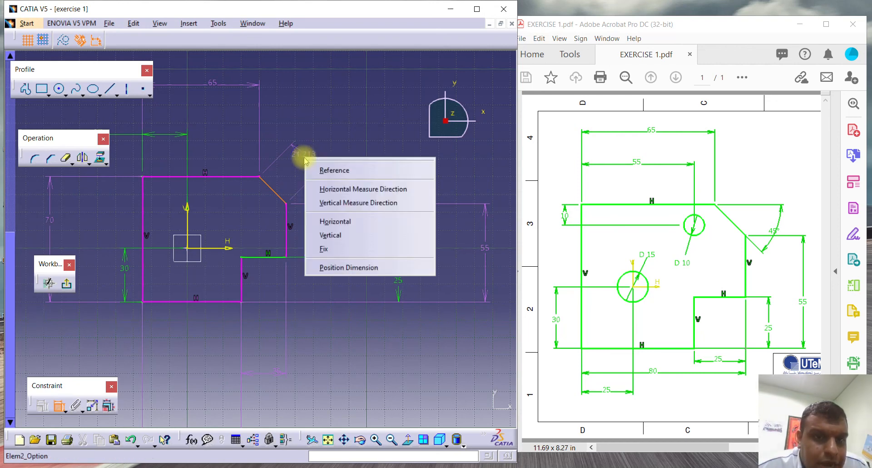
{"action": "left_click", "coordinate": [333, 200]}
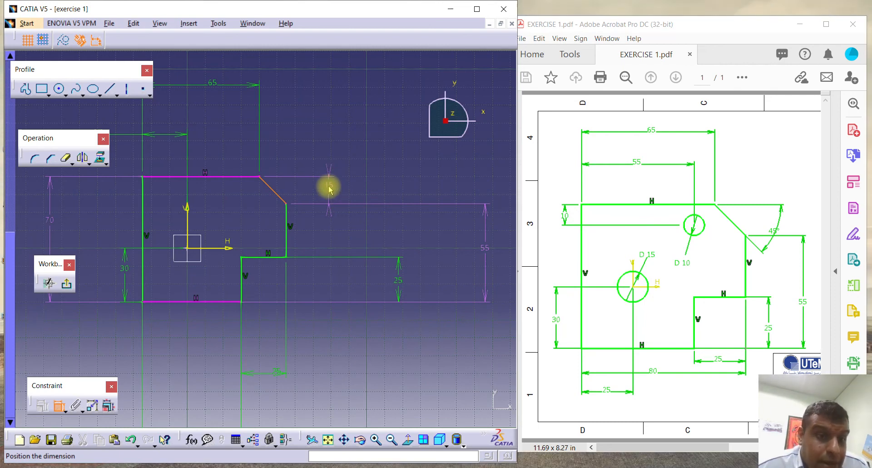
{"action": "left_click", "coordinate": [330, 190]}
- Draw a circle about 25 mm in diameter centred on the sketch origin
{"action": "middle_click_drag", "start_coordinate": [278, 179], "coordinate": [197, 207]}
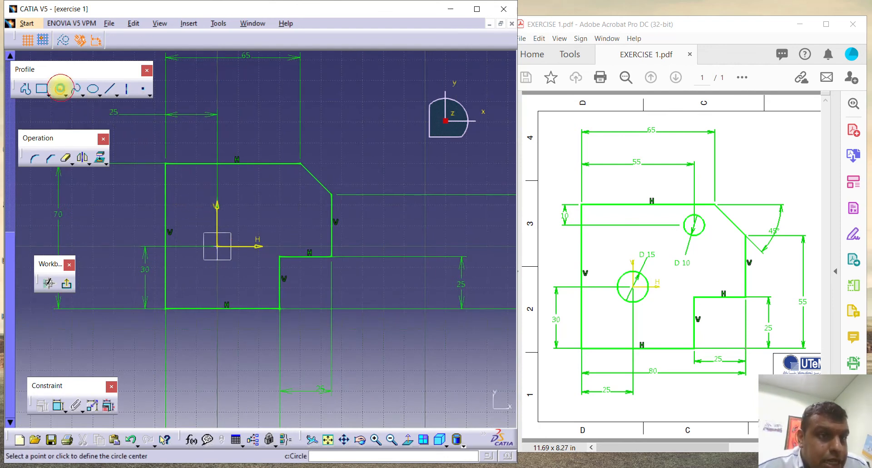
{"action": "left_click", "coordinate": [60, 88]}
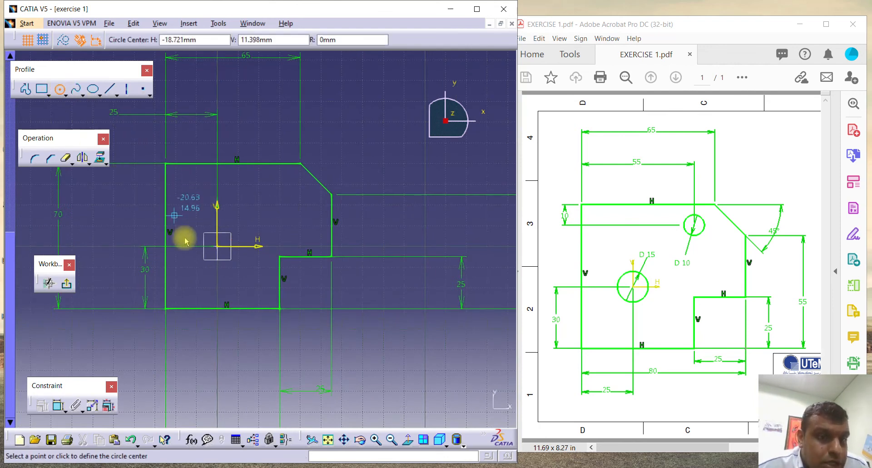
{"action": "left_click", "coordinate": [217, 246]}
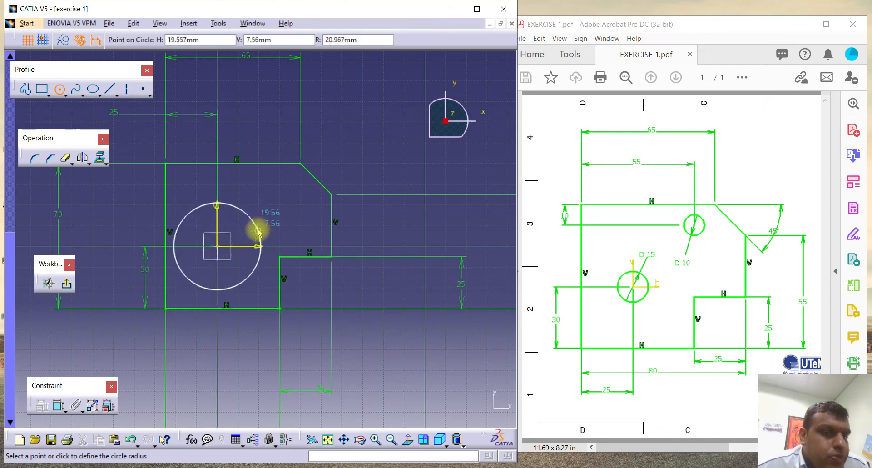
{"action": "left_click", "coordinate": [243, 245]}
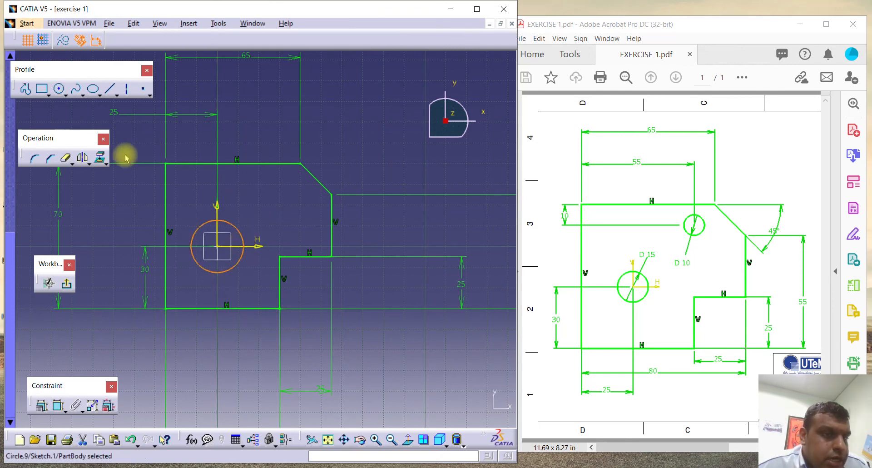
- Draw a second circle about 15 mm in diameter, centred about 50 mm from the left edge and 15 mm below the top edge
{"action": "left_click", "coordinate": [58, 88]}
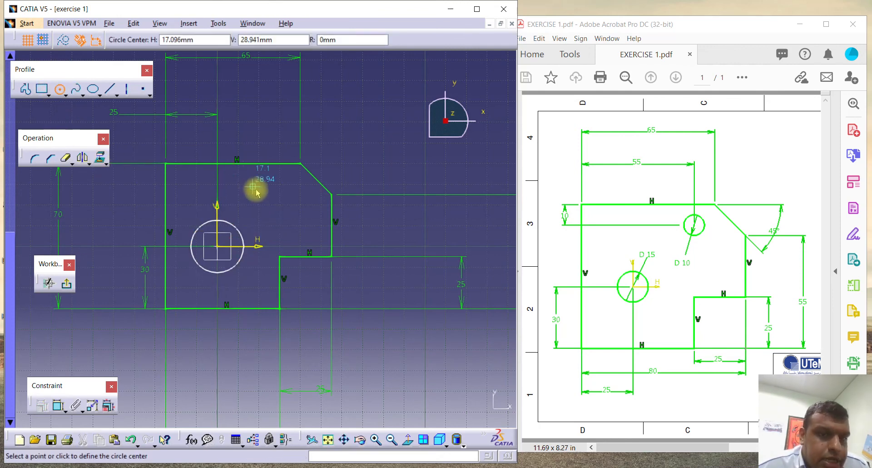
{"action": "left_click", "coordinate": [269, 195]}
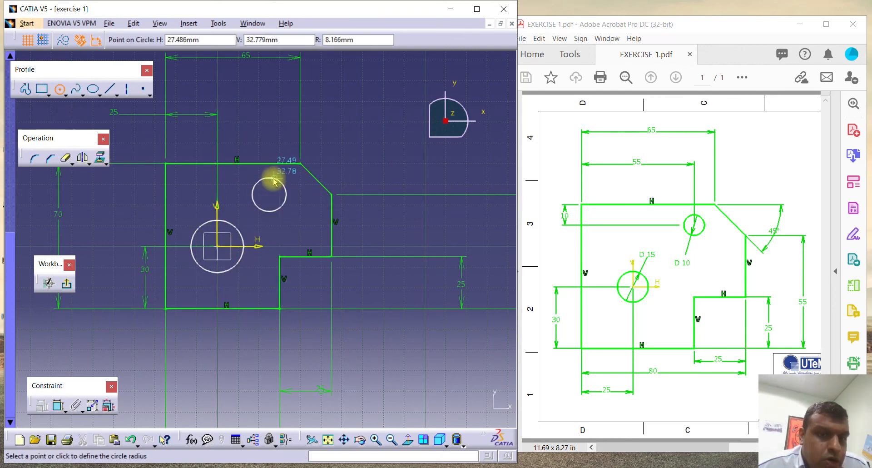
{"action": "left_click", "coordinate": [273, 179]}
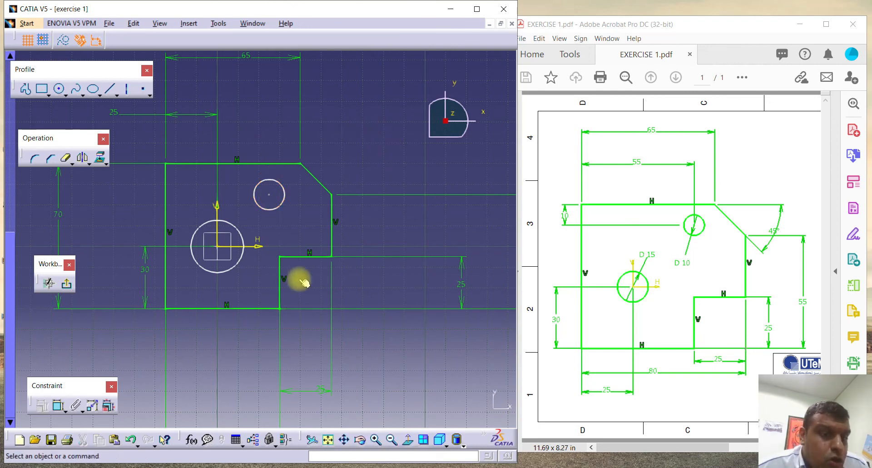
- Dimension the diameter of the circle at the origin, place it below right of the circle and set it to 15 mm
{"action": "mouse_move", "coordinate": [309, 125]}
{"action": "middle_mouse_down"}
{"action": "mouse_move", "coordinate": [321, 129]}
{"action": "mouse_move", "coordinate": [321, 140]}
{"action": "middle_mouse_up"}
{"action": "left_click", "coordinate": [58, 406]}
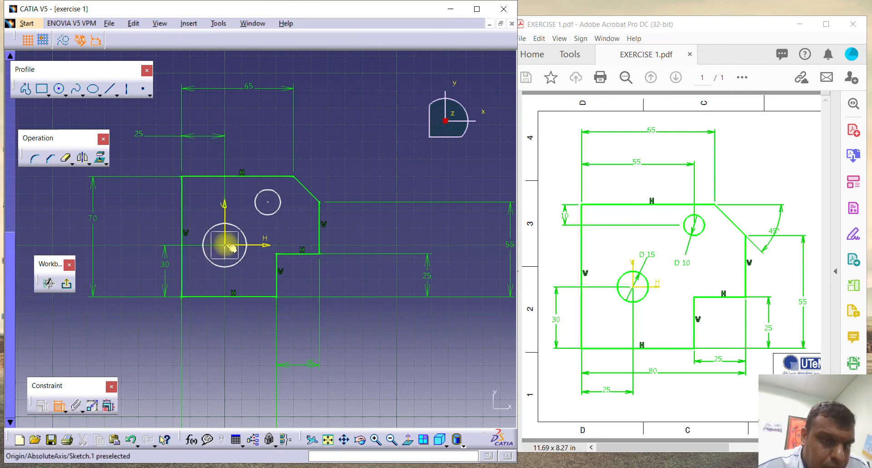
{"action": "left_click", "coordinate": [240, 231]}
{"action": "left_click", "coordinate": [250, 287]}
{"action": "double_click", "coordinate": [249, 282]}
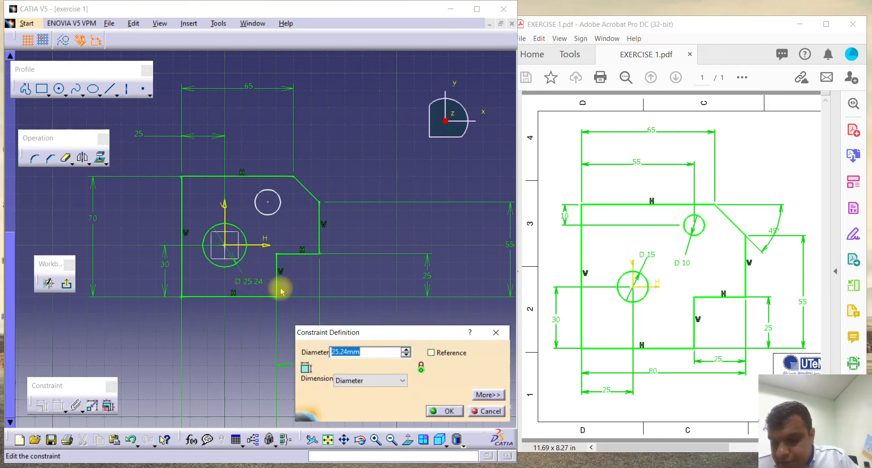
{"action": "type", "text": "15"}
{"action": "key", "text": "Return"}
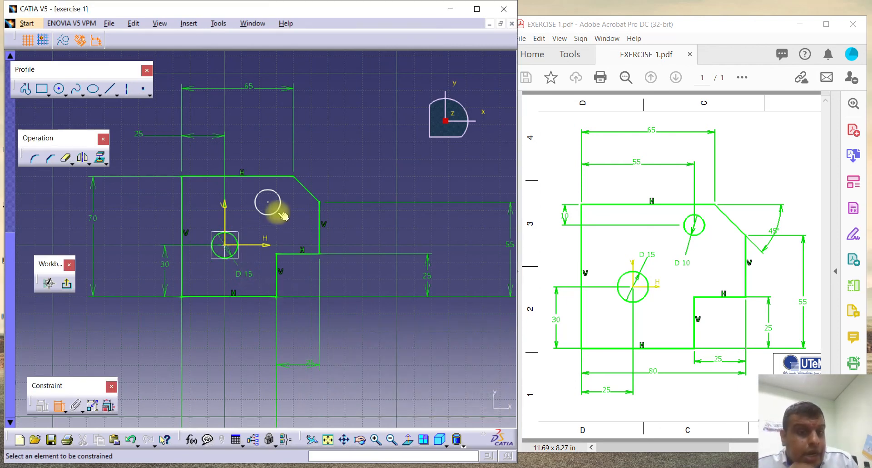
- Dimension the upper circle's diameter, place it outside the profile beyond the slope and set it to 10 mm
{"action": "left_click", "coordinate": [274, 213]}
{"action": "left_click", "coordinate": [327, 165]}
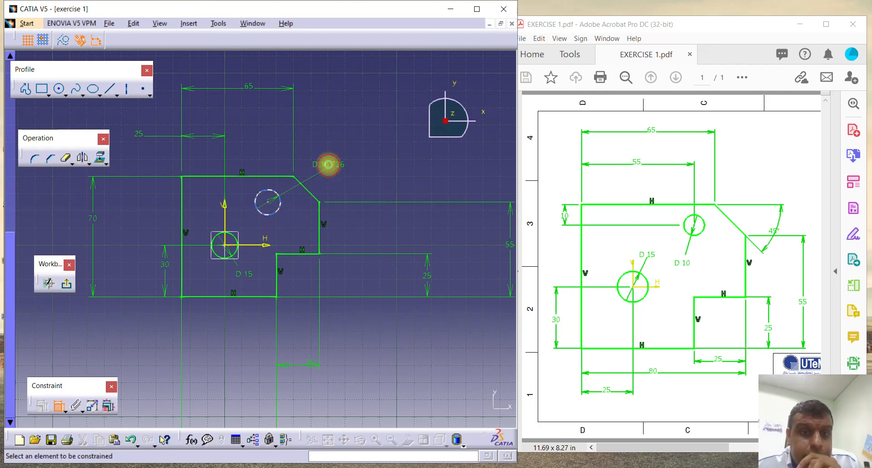
{"action": "double_click", "coordinate": [329, 164]}
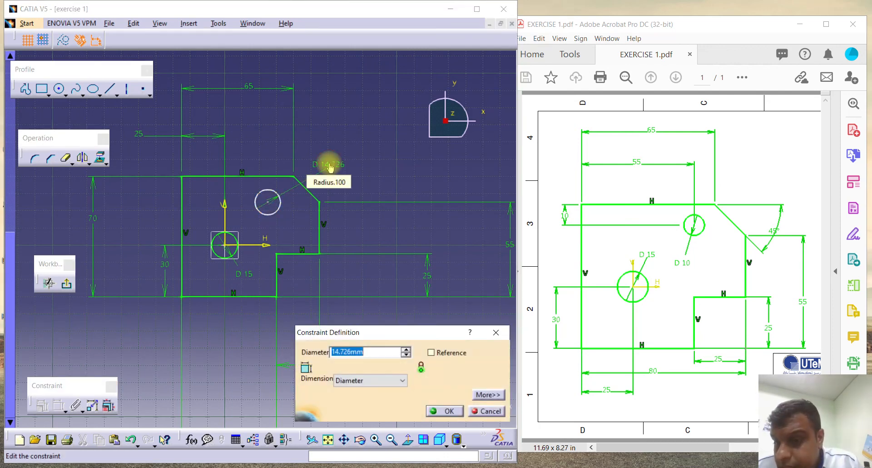
{"action": "type", "text": "10"}
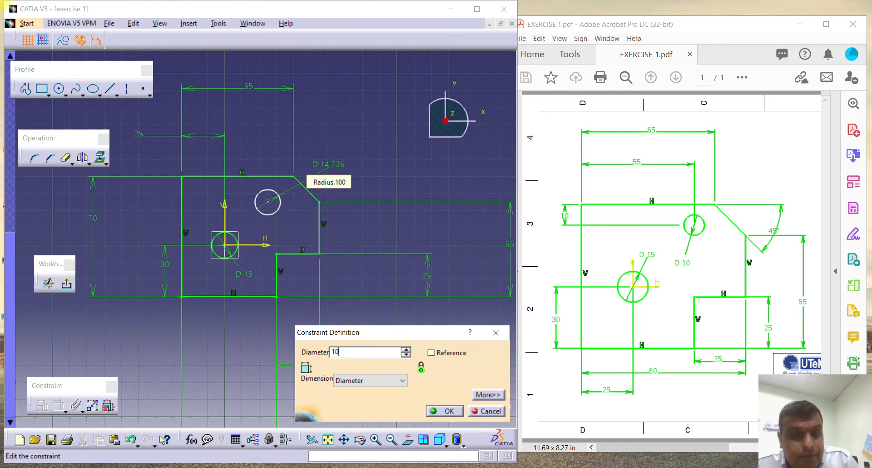
{"action": "key", "text": "Return"}
- Dimension the distance from the left edge to the upper circle's centre, place it above the profile and set it to 55 mm
{"action": "mouse_move", "coordinate": [204, 243]}
{"action": "middle_mouse_down"}
{"action": "mouse_move", "coordinate": [195, 263]}
{"action": "mouse_move", "coordinate": [224, 203]}
{"action": "middle_mouse_up"}
{"action": "mouse_move", "coordinate": [268, 263]}
{"action": "middle_mouse_down"}
{"action": "mouse_move", "coordinate": [305, 279]}
{"action": "mouse_move", "coordinate": [299, 292]}
{"action": "mouse_move", "coordinate": [295, 280]}
{"action": "middle_mouse_up"}
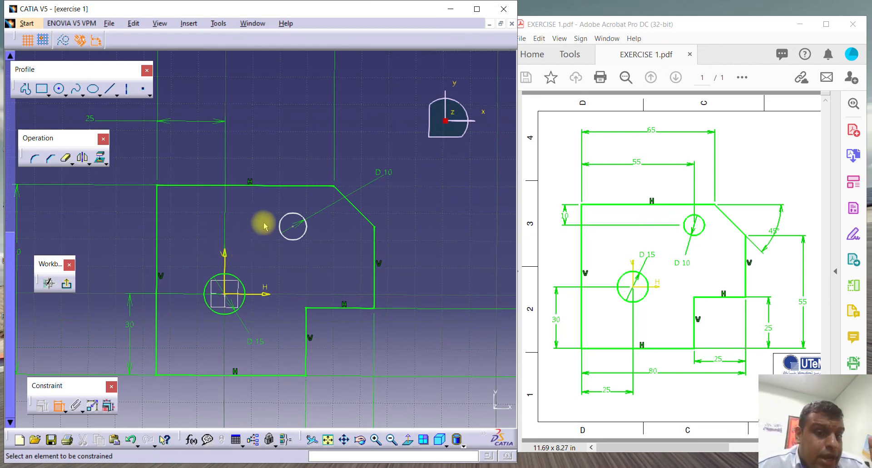
{"action": "left_click", "coordinate": [293, 226]}
{"action": "left_click", "coordinate": [158, 226]}
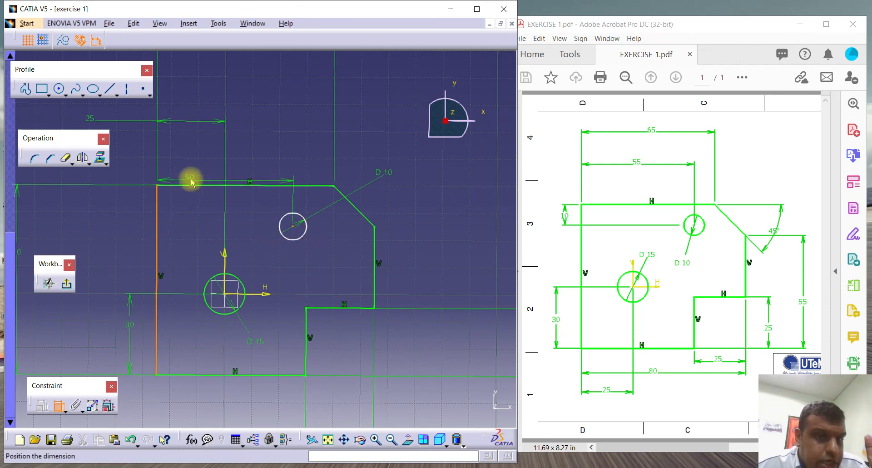
{"action": "left_click", "coordinate": [196, 153]}
{"action": "double_click", "coordinate": [199, 156]}
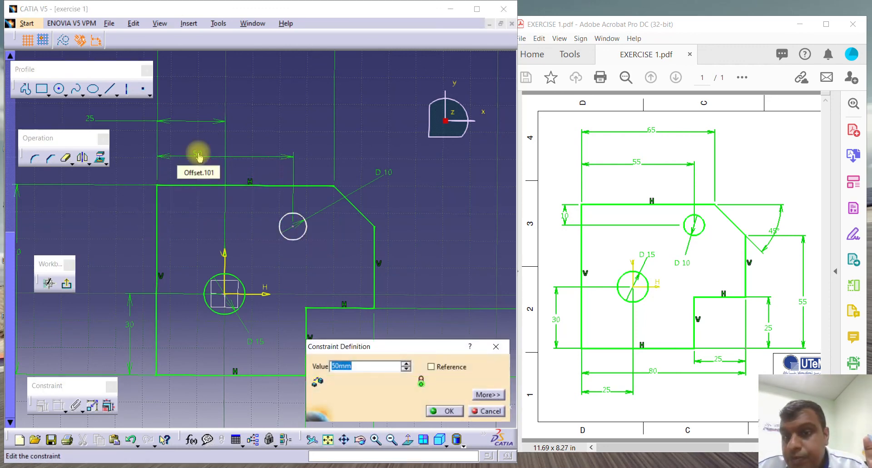
{"action": "type", "text": "55"}
{"action": "key", "text": "Return"}
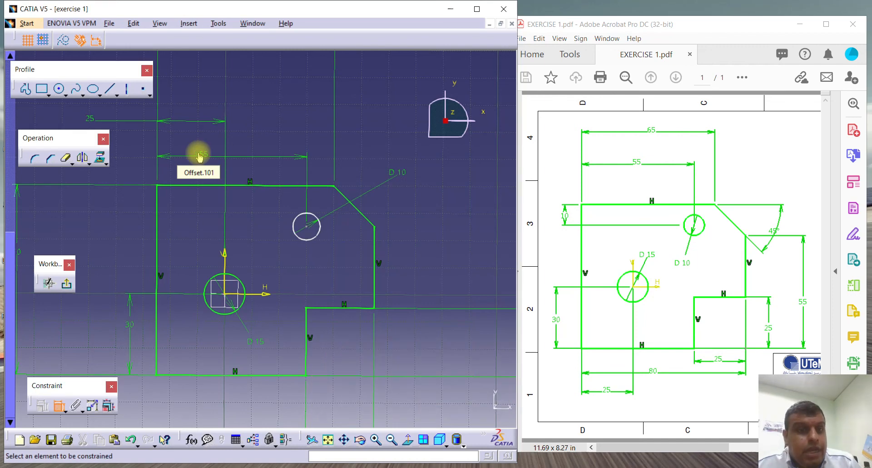
- Dimension the distance from the top edge to the upper circle's centre, place it left of the profile and set it to 10 mm
{"action": "left_click", "coordinate": [307, 231]}
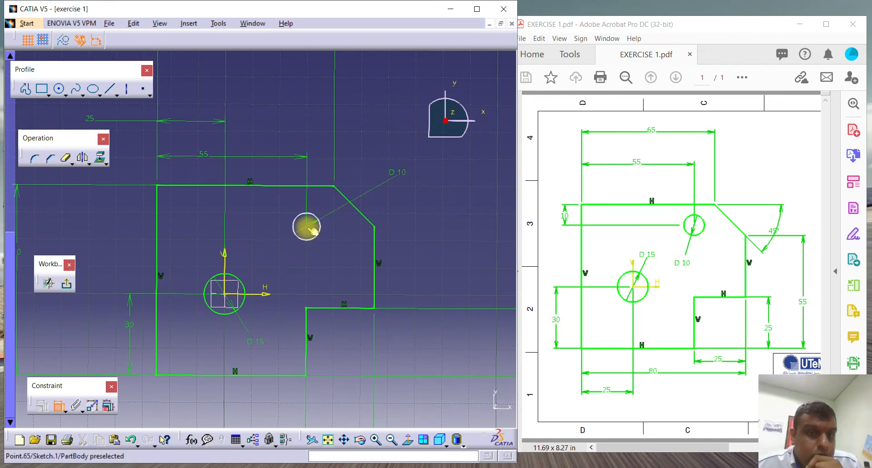
{"action": "left_click", "coordinate": [292, 185]}
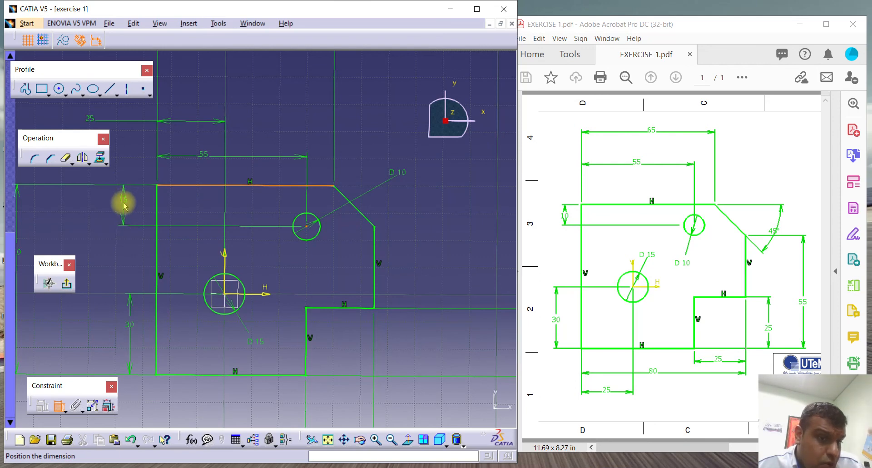
{"action": "double_click", "coordinate": [125, 202]}
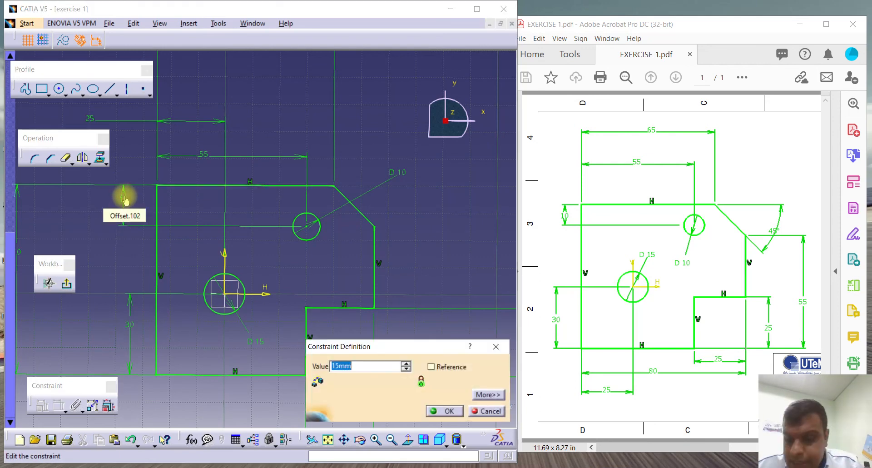
{"action": "key", "text": "Return"}
- Maximize the sketch window and move the 55 mm and 25 mm width dimensions below the profile closer to the bottom edge
{"action": "middle_click_drag", "start_coordinate": [185, 235], "coordinate": [204, 284]}
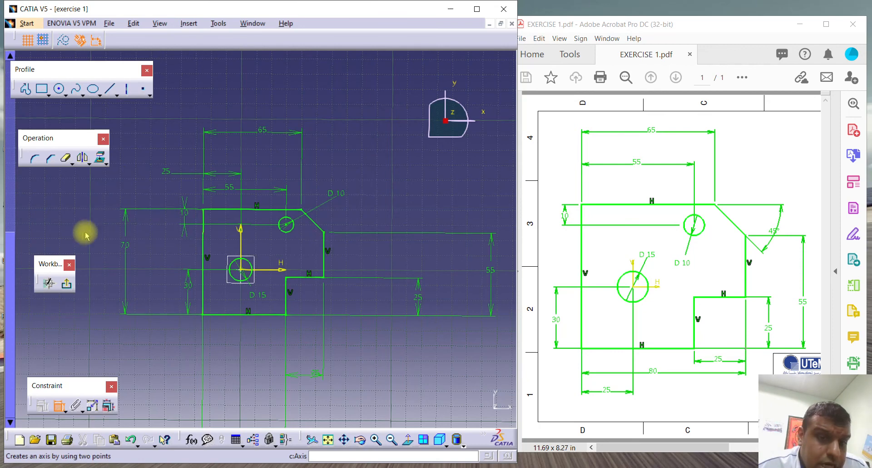
{"action": "left_click", "coordinate": [473, 9]}
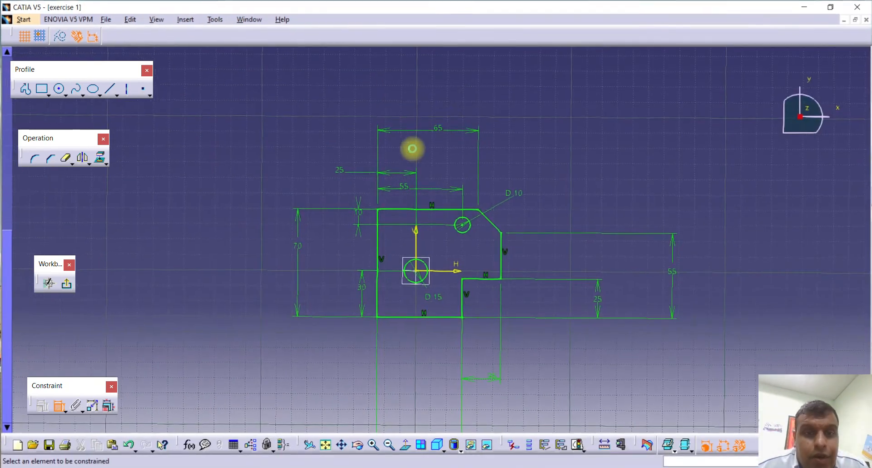
{"action": "middle_click_drag", "start_coordinate": [519, 151], "coordinate": [519, 152]}
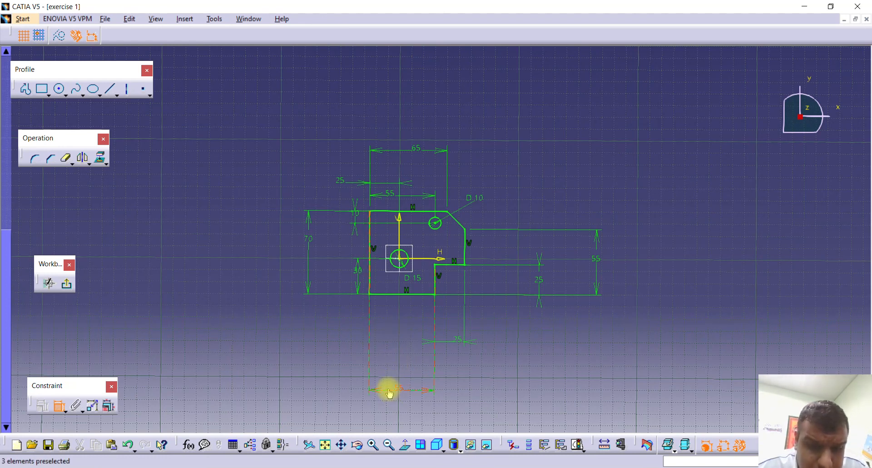
{"action": "left_click_drag", "start_coordinate": [389, 389], "coordinate": [388, 320]}
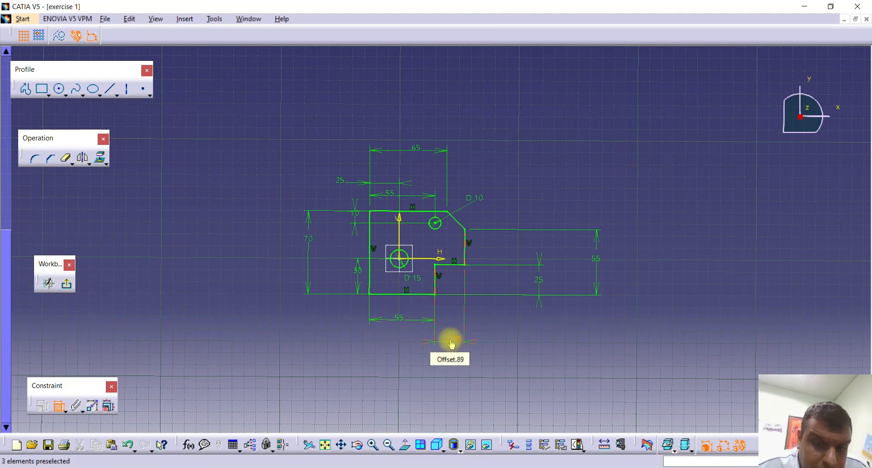
{"action": "left_click_drag", "start_coordinate": [451, 344], "coordinate": [440, 317]}
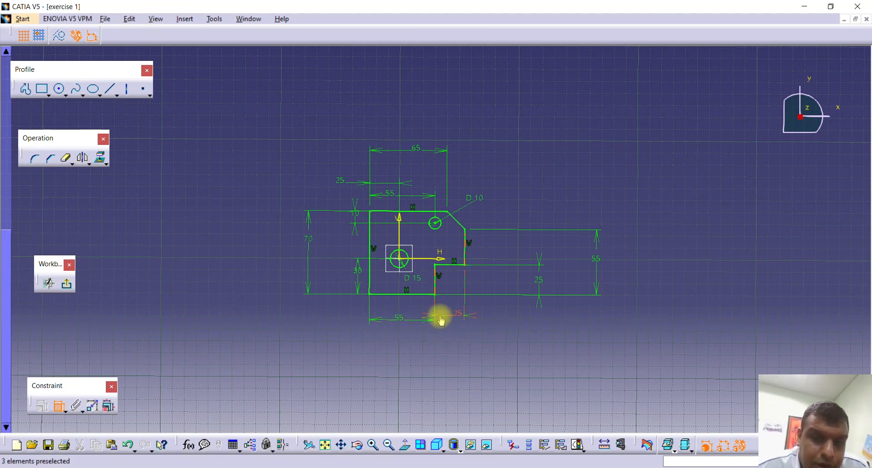
{"action": "middle_click_drag", "start_coordinate": [413, 326], "coordinate": [397, 331]}
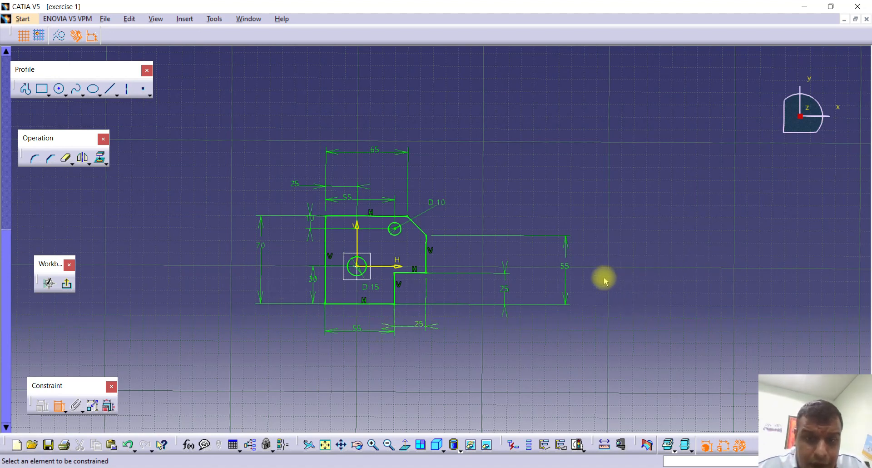
{"action": "left_click", "coordinate": [505, 290]}
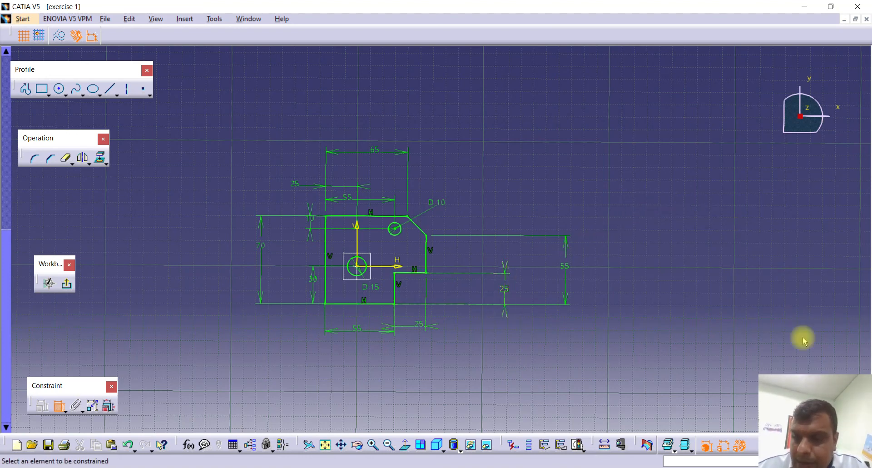